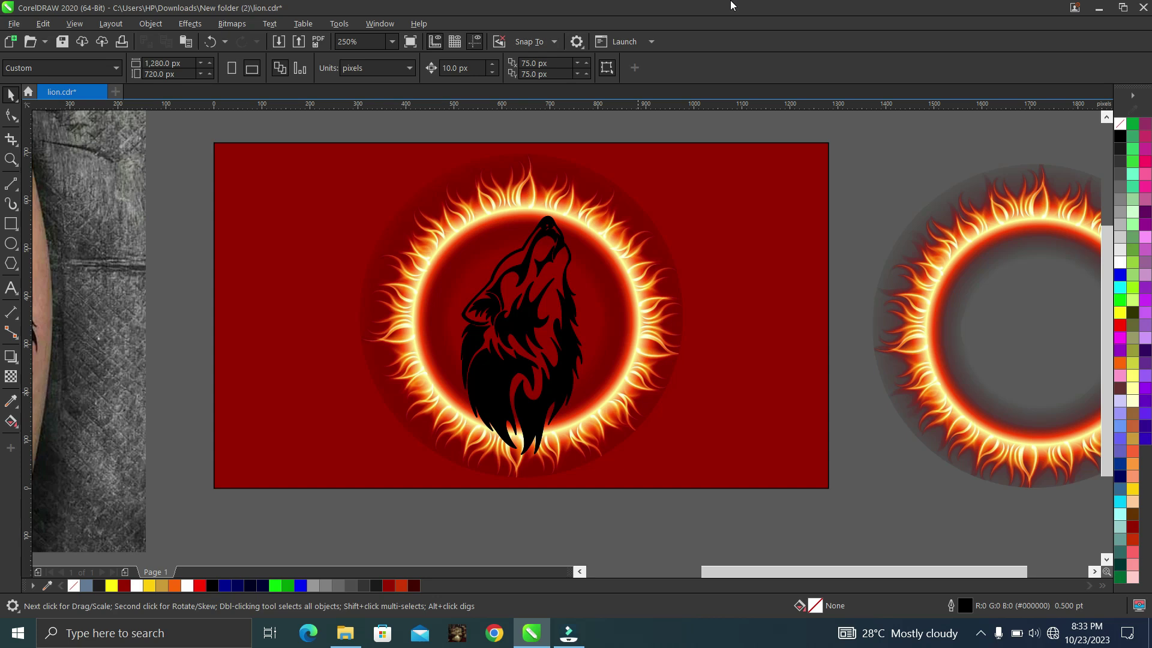
- Examine the wolf tattoo reference photo beside the finished wolf and fire ring design
{"action": "scroll", "coordinate": [539, 352], "scroll_direction": "down", "scroll_amount": 5}
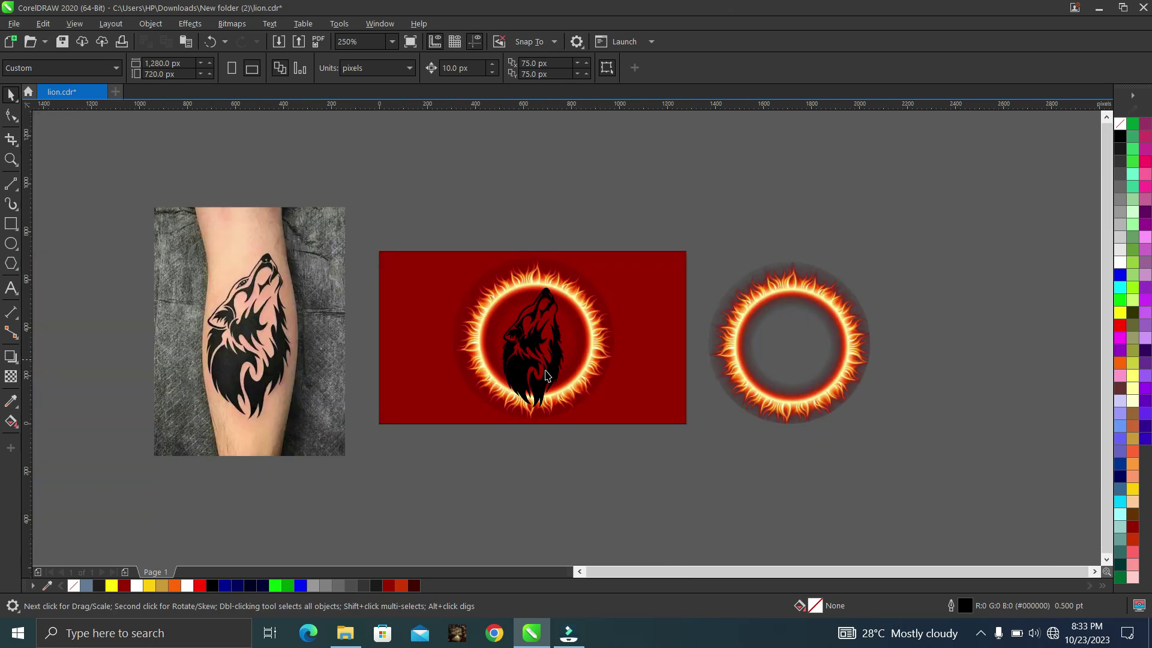
{"action": "scroll", "coordinate": [394, 368], "scroll_direction": "up", "scroll_amount": 2}
{"action": "scroll", "coordinate": [394, 367], "scroll_direction": "up", "scroll_amount": 4}
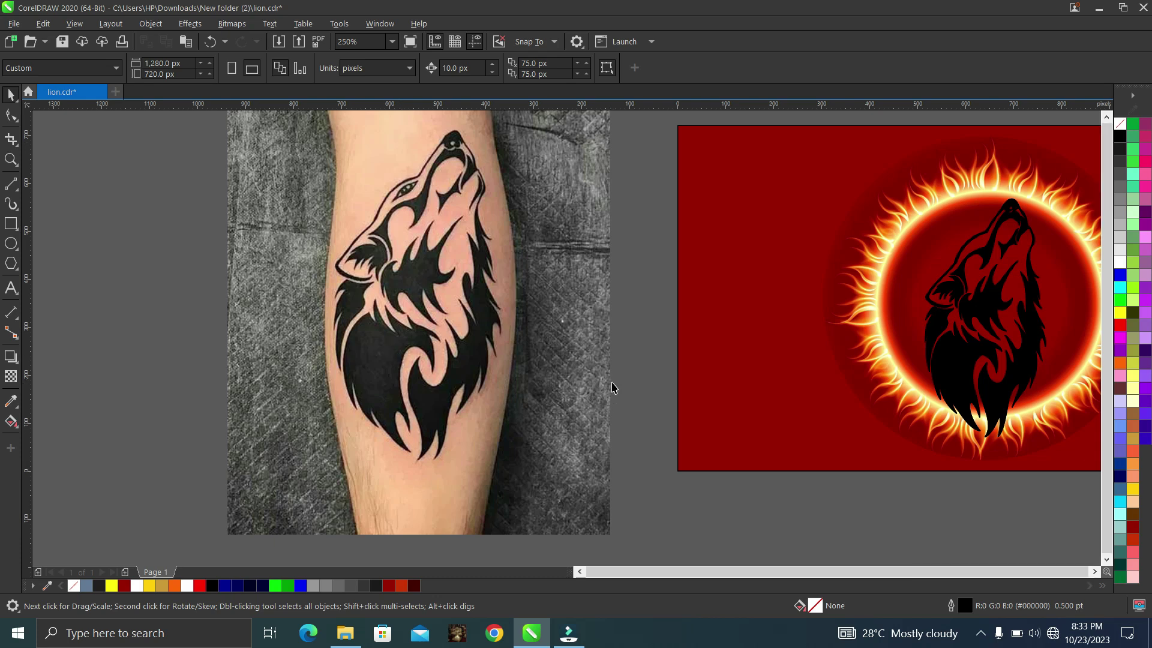
{"action": "scroll", "coordinate": [612, 387], "scroll_direction": "down", "scroll_amount": 3}
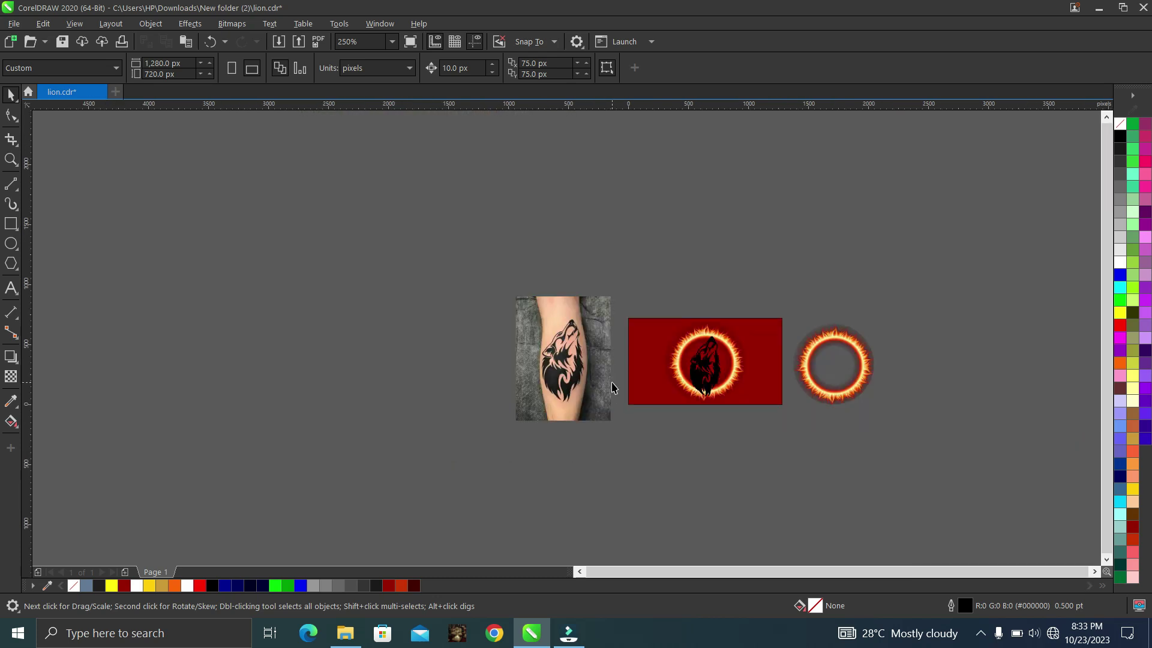
{"action": "left_click", "coordinate": [852, 389]}
{"action": "left_click", "coordinate": [622, 344]}
{"action": "left_click", "coordinate": [578, 380]}
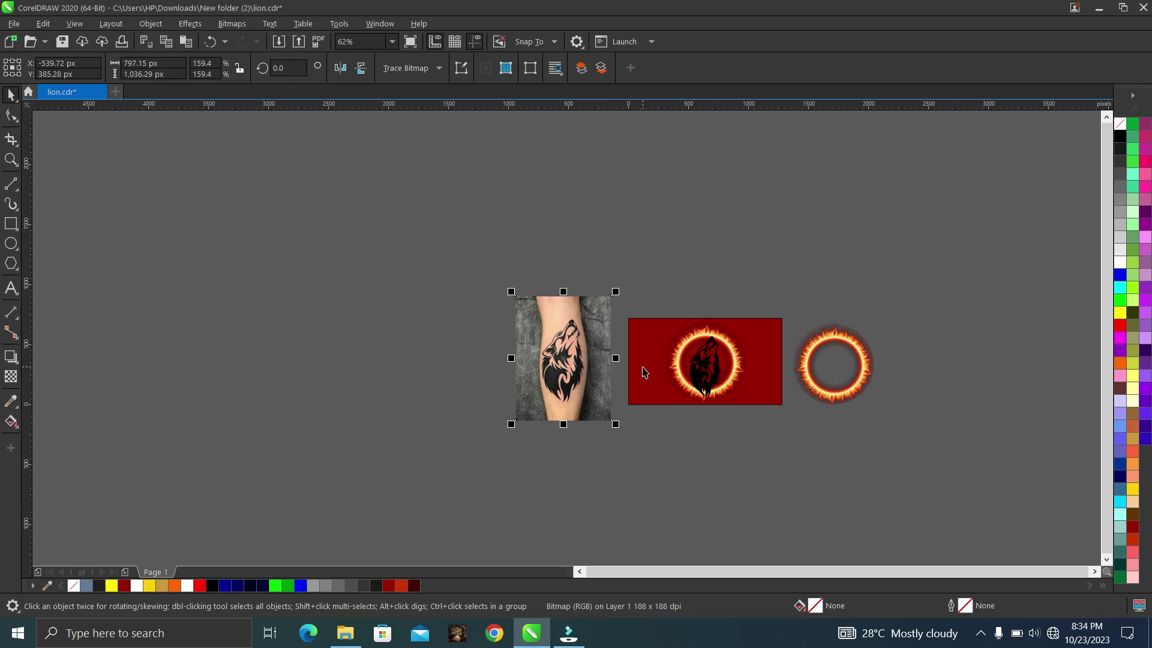
{"action": "scroll", "coordinate": [630, 365], "scroll_direction": "up", "scroll_amount": 5}
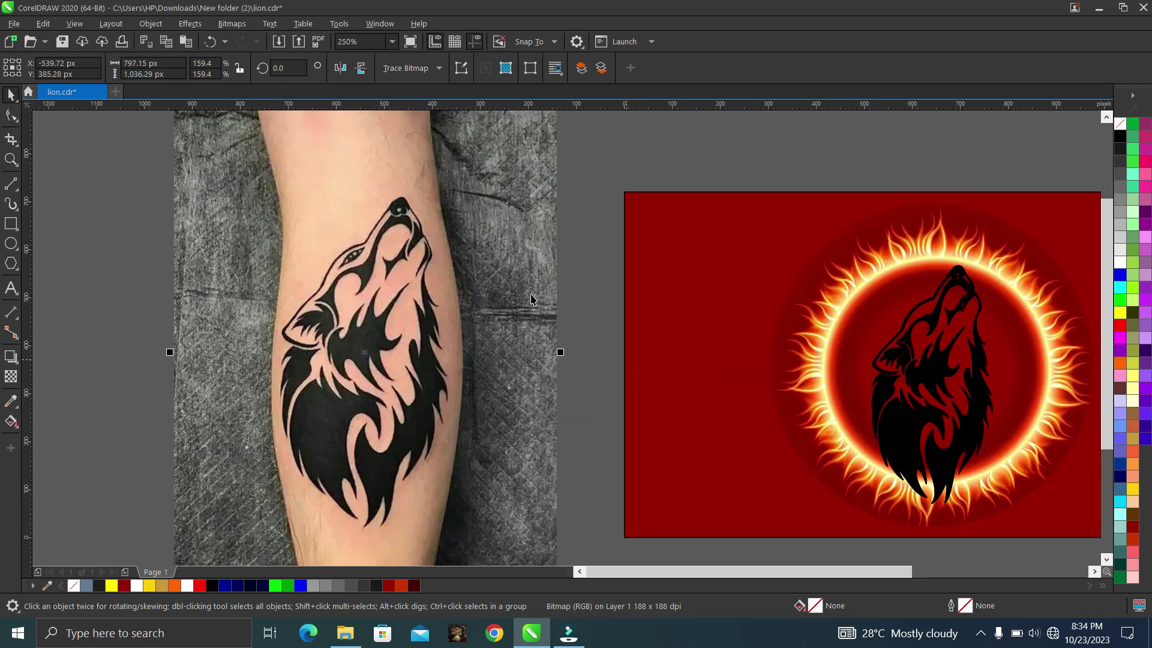
- Trace a rough closed outline of connected straight segments around the tattoo's lower central fur, right-side fur, muzzle, head and ear
{"action": "left_click", "coordinate": [11, 183]}
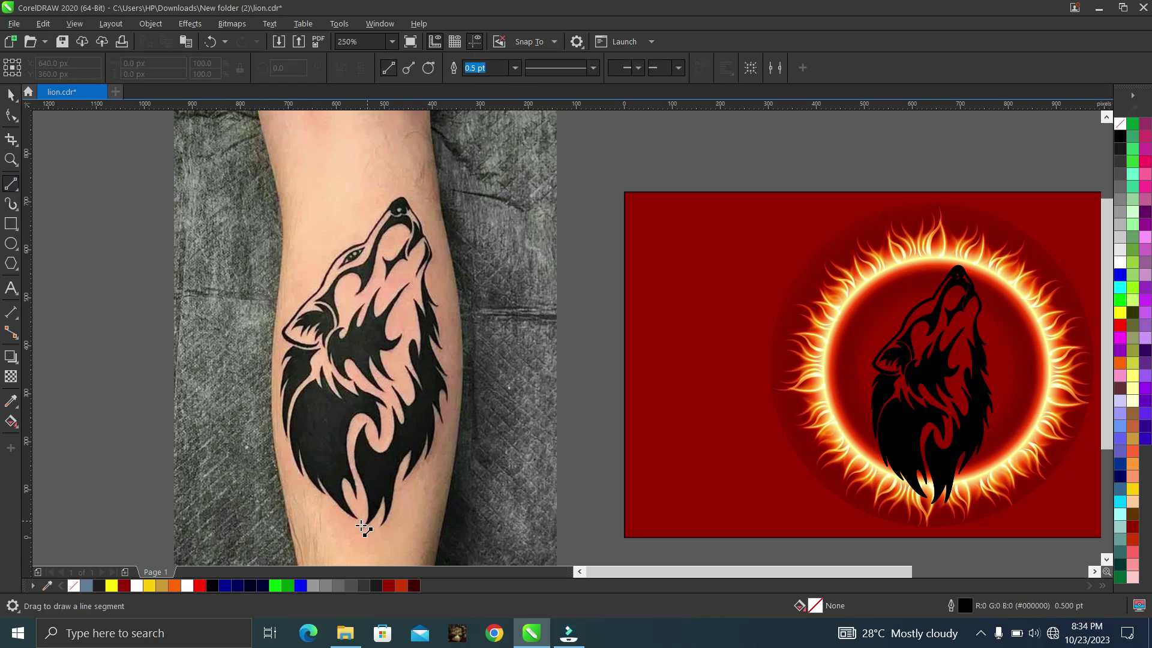
{"action": "scroll", "coordinate": [362, 527], "scroll_direction": "up", "scroll_amount": 2}
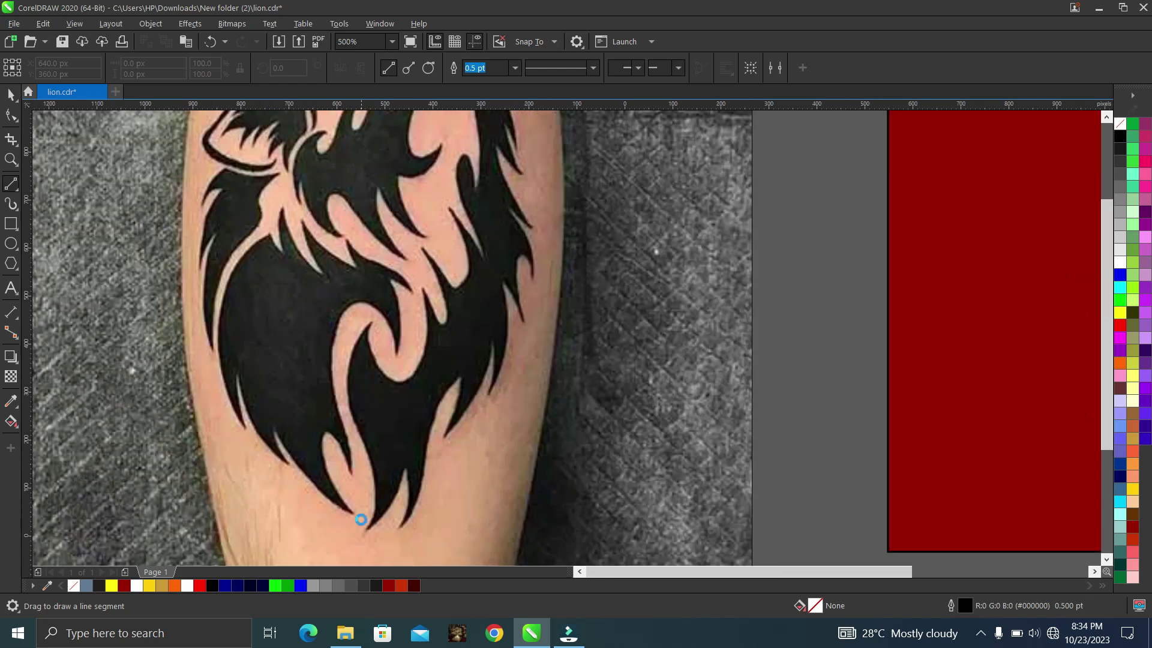
{"action": "scroll", "coordinate": [362, 524], "scroll_direction": "down", "scroll_amount": 2}
{"action": "left_click_drag", "start_coordinate": [362, 521], "coordinate": [392, 403]}
{"action": "left_click_drag", "start_coordinate": [392, 402], "coordinate": [401, 424]}
{"action": "left_click_drag", "start_coordinate": [401, 424], "coordinate": [390, 376]}
{"action": "mouse_move", "coordinate": [391, 377]}
{"action": "left_mouse_down"}
{"action": "mouse_move", "coordinate": [411, 398]}
{"action": "mouse_move", "coordinate": [407, 360]}
{"action": "mouse_move", "coordinate": [420, 387]}
{"action": "left_mouse_up"}
{"action": "left_click_drag", "start_coordinate": [414, 345], "coordinate": [410, 340]}
{"action": "left_click_drag", "start_coordinate": [410, 340], "coordinate": [420, 356]}
{"action": "mouse_move", "coordinate": [420, 356]}
{"action": "left_mouse_down"}
{"action": "mouse_move", "coordinate": [429, 257]}
{"action": "mouse_move", "coordinate": [421, 234]}
{"action": "mouse_move", "coordinate": [409, 257]}
{"action": "mouse_move", "coordinate": [413, 221]}
{"action": "mouse_move", "coordinate": [420, 227]}
{"action": "mouse_move", "coordinate": [408, 206]}
{"action": "mouse_move", "coordinate": [389, 205]}
{"action": "mouse_move", "coordinate": [321, 287]}
{"action": "left_mouse_up"}
{"action": "left_click_drag", "start_coordinate": [321, 287], "coordinate": [400, 192]}
{"action": "left_click_drag", "start_coordinate": [400, 192], "coordinate": [431, 251]}
{"action": "mouse_move", "coordinate": [431, 251]}
{"action": "left_mouse_down"}
{"action": "mouse_move", "coordinate": [446, 290]}
{"action": "mouse_move", "coordinate": [432, 305]}
{"action": "mouse_move", "coordinate": [441, 348]}
{"action": "mouse_move", "coordinate": [429, 336]}
{"action": "mouse_move", "coordinate": [453, 395]}
{"action": "mouse_move", "coordinate": [438, 394]}
{"action": "mouse_move", "coordinate": [439, 424]}
{"action": "mouse_move", "coordinate": [440, 390]}
{"action": "mouse_move", "coordinate": [443, 410]}
{"action": "mouse_move", "coordinate": [433, 402]}
{"action": "mouse_move", "coordinate": [425, 465]}
{"action": "mouse_move", "coordinate": [437, 435]}
{"action": "left_mouse_up"}
{"action": "mouse_move", "coordinate": [437, 434]}
{"action": "left_mouse_down"}
{"action": "mouse_move", "coordinate": [424, 463]}
{"action": "mouse_move", "coordinate": [427, 431]}
{"action": "mouse_move", "coordinate": [407, 485]}
{"action": "mouse_move", "coordinate": [407, 451]}
{"action": "mouse_move", "coordinate": [386, 527]}
{"action": "mouse_move", "coordinate": [381, 497]}
{"action": "mouse_move", "coordinate": [365, 522]}
{"action": "left_mouse_up"}
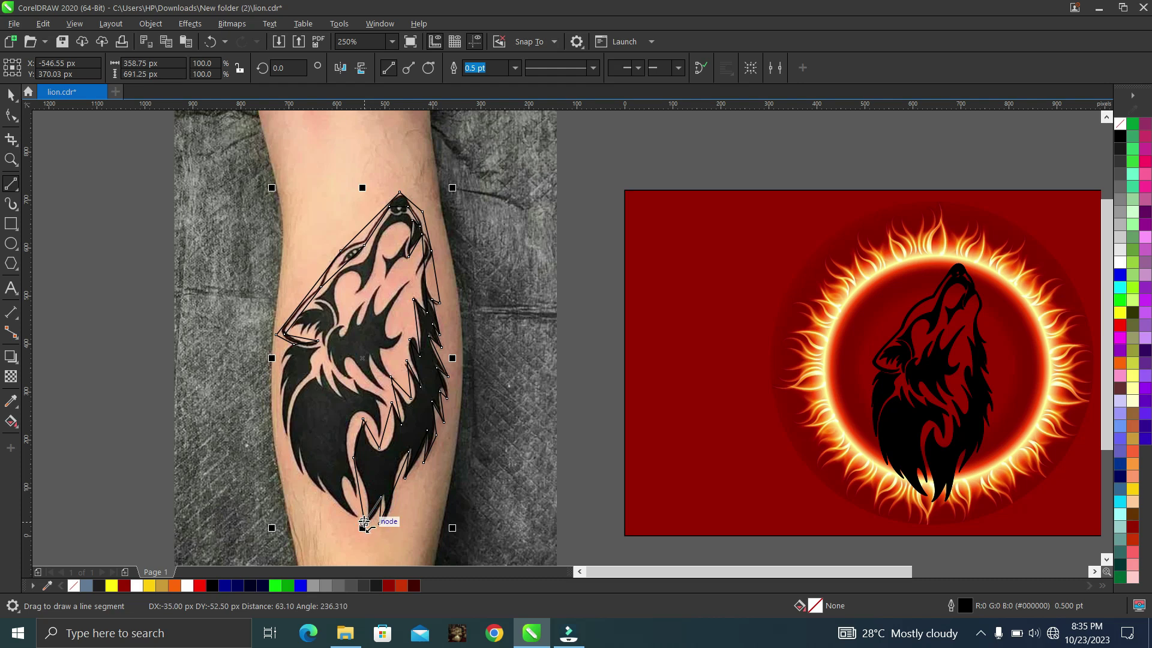
{"action": "left_click_drag", "start_coordinate": [364, 521], "coordinate": [363, 525]}
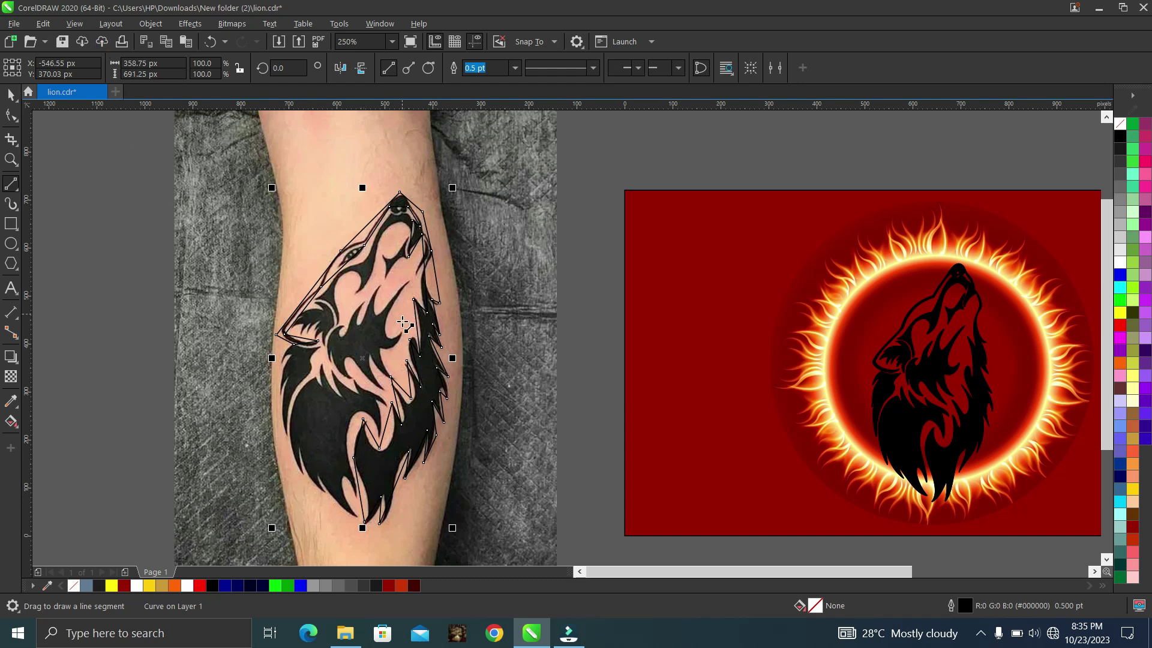
- Move the outline's lowest left node onto the tip of the central fur tuft
{"action": "left_click", "coordinate": [11, 115]}
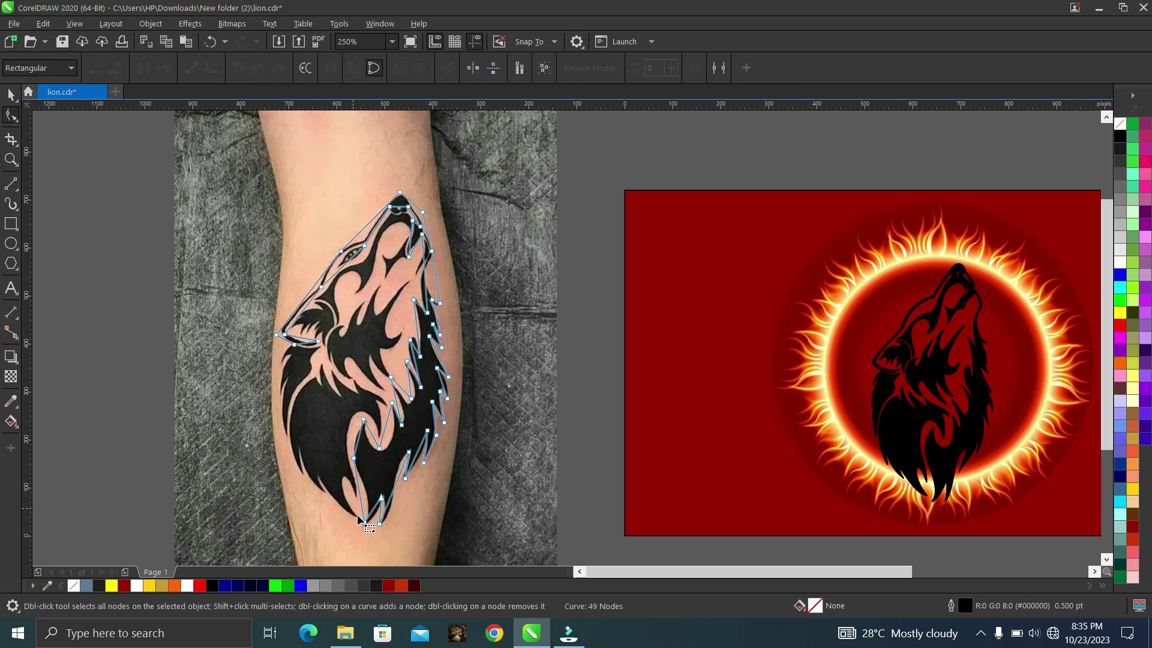
{"action": "scroll", "coordinate": [406, 536], "scroll_direction": "up", "scroll_amount": 2}
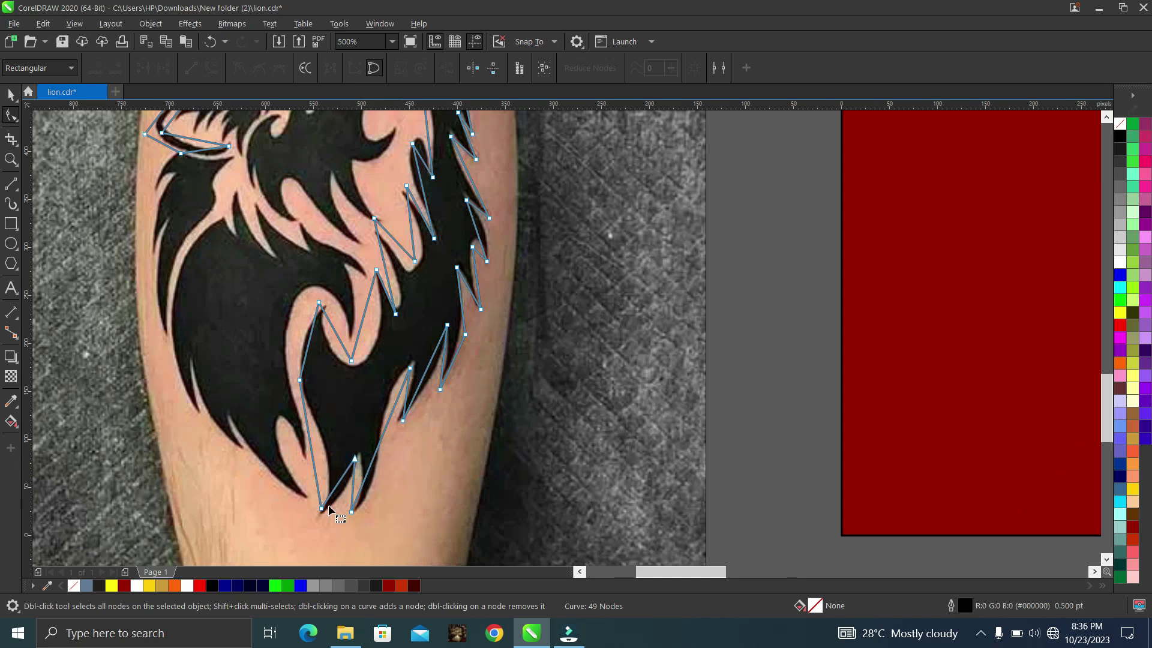
{"action": "scroll", "coordinate": [324, 510], "scroll_direction": "up", "scroll_amount": 4}
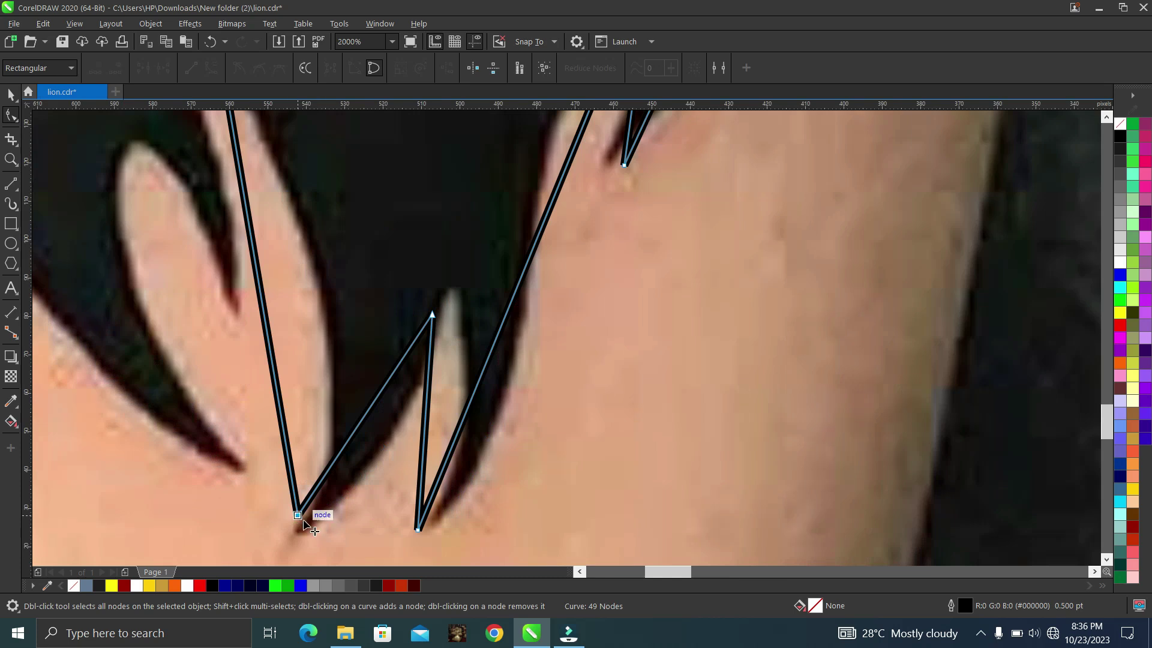
{"action": "left_click_drag", "start_coordinate": [303, 519], "coordinate": [310, 533]}
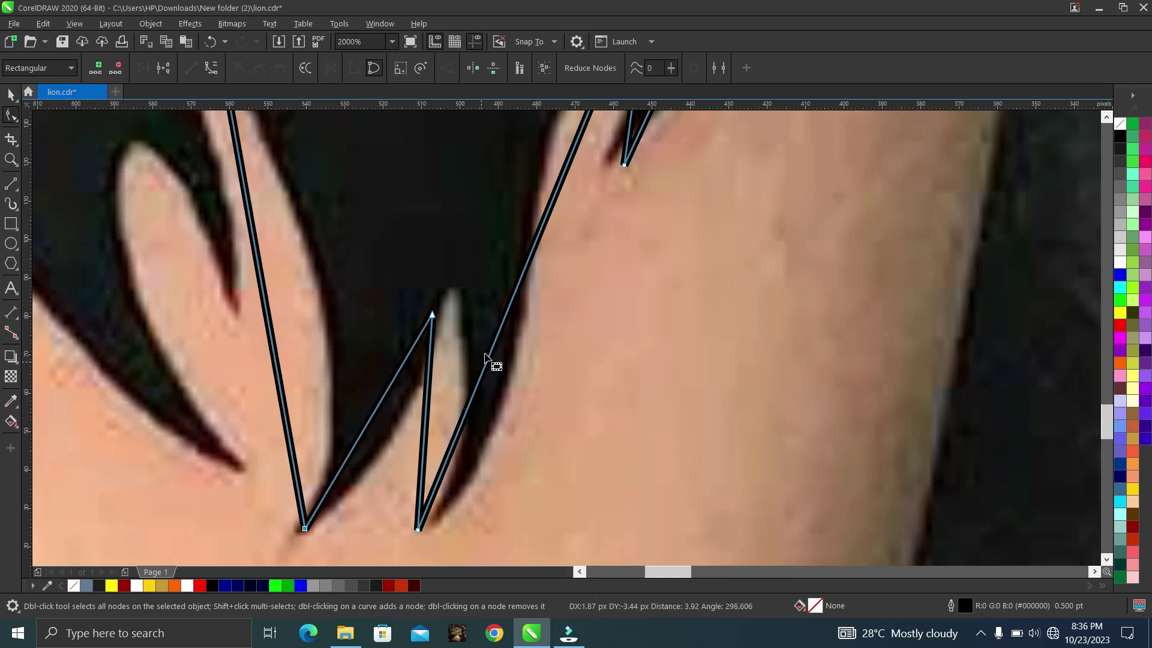
- Convert the right edge of the lowest fur tuft to a curve, bend it outward and nudge its bottom node onto the tip
{"action": "right_click", "coordinate": [482, 371]}
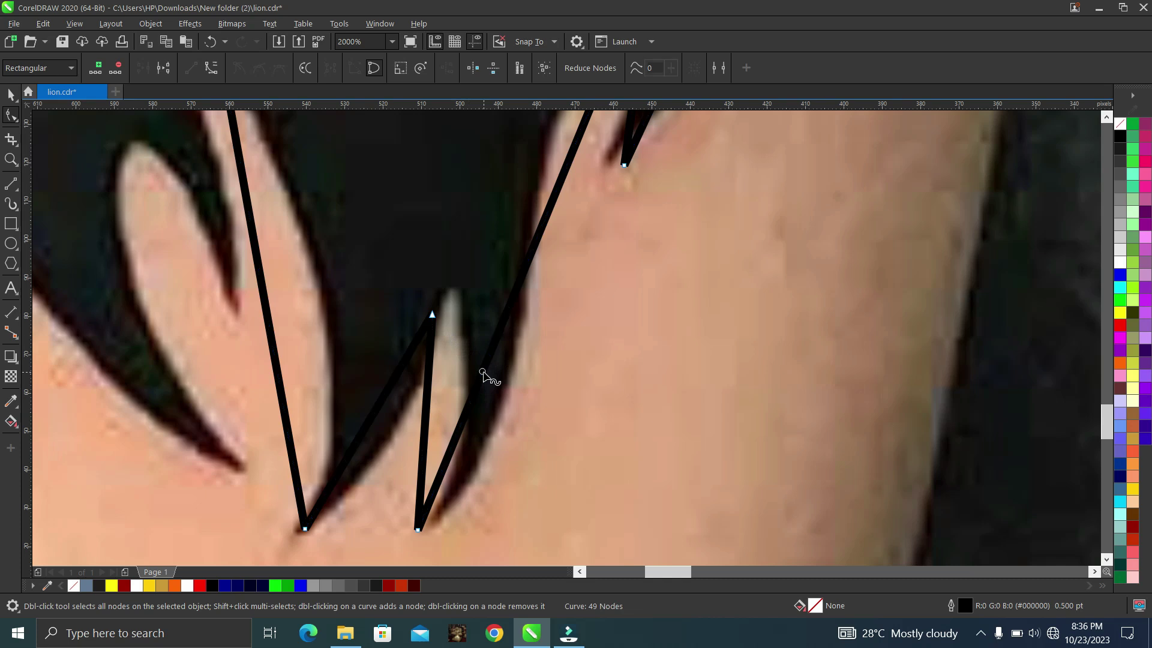
{"action": "left_click", "coordinate": [523, 215]}
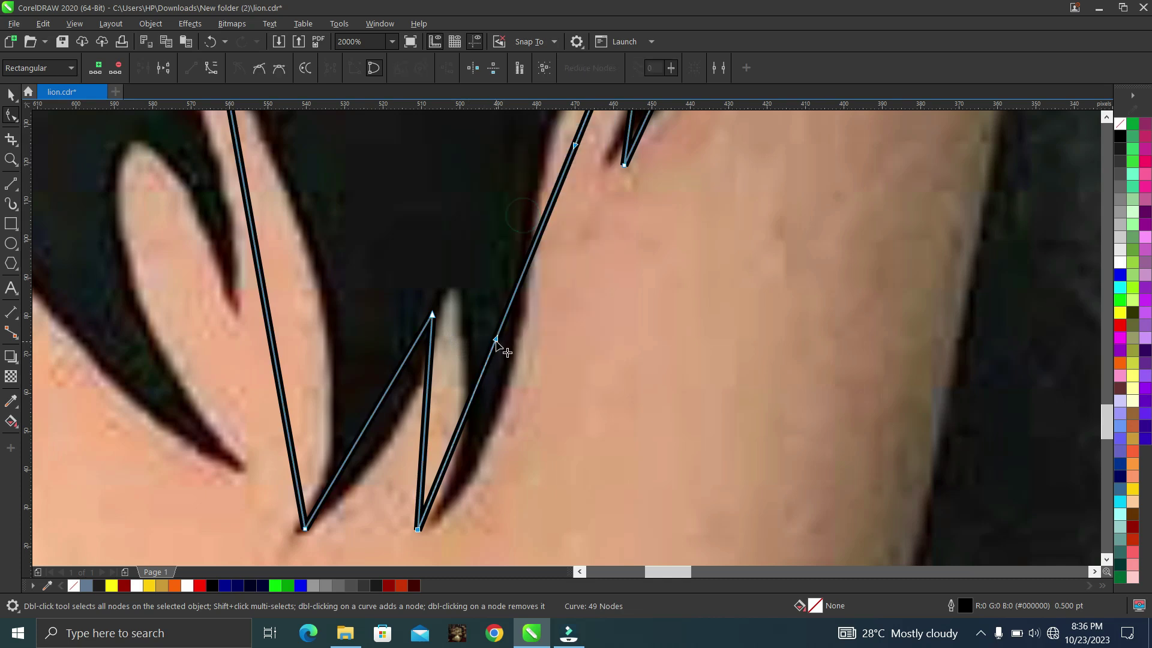
{"action": "left_click_drag", "start_coordinate": [496, 339], "coordinate": [534, 478]}
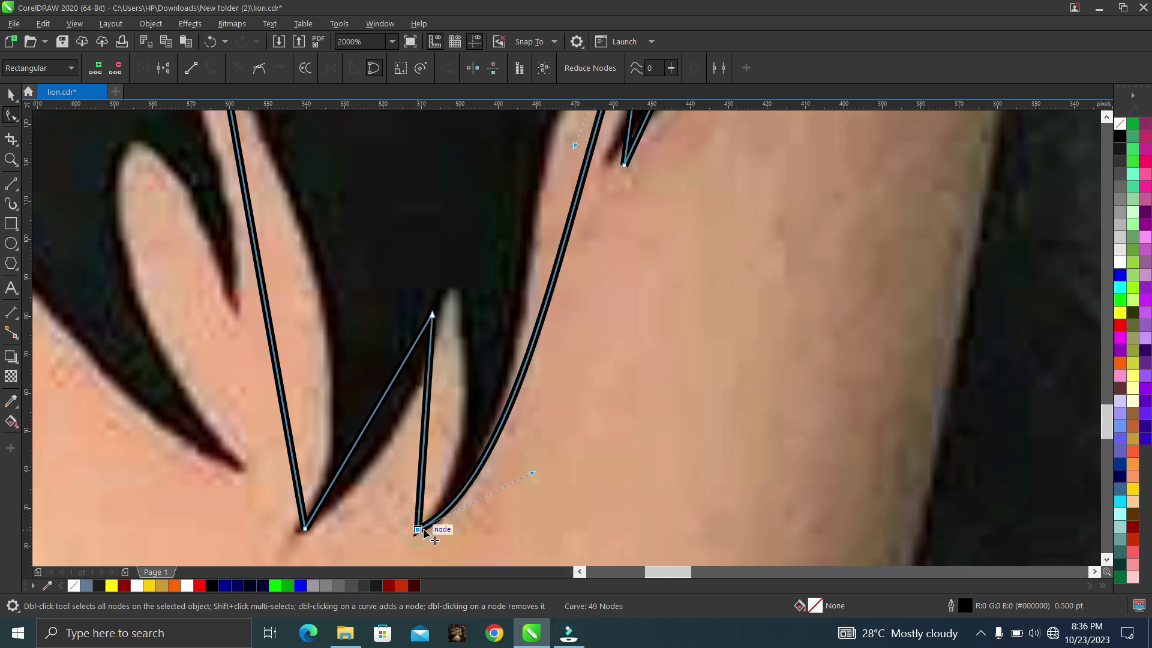
{"action": "left_click_drag", "start_coordinate": [423, 532], "coordinate": [429, 531]}
- Move the node between the two lowest fur tips to the notch's peak and curve the notch's right side along the tattoo
{"action": "left_click_drag", "start_coordinate": [433, 313], "coordinate": [451, 290]}
{"action": "left_click_drag", "start_coordinate": [438, 372], "coordinate": [439, 373]}
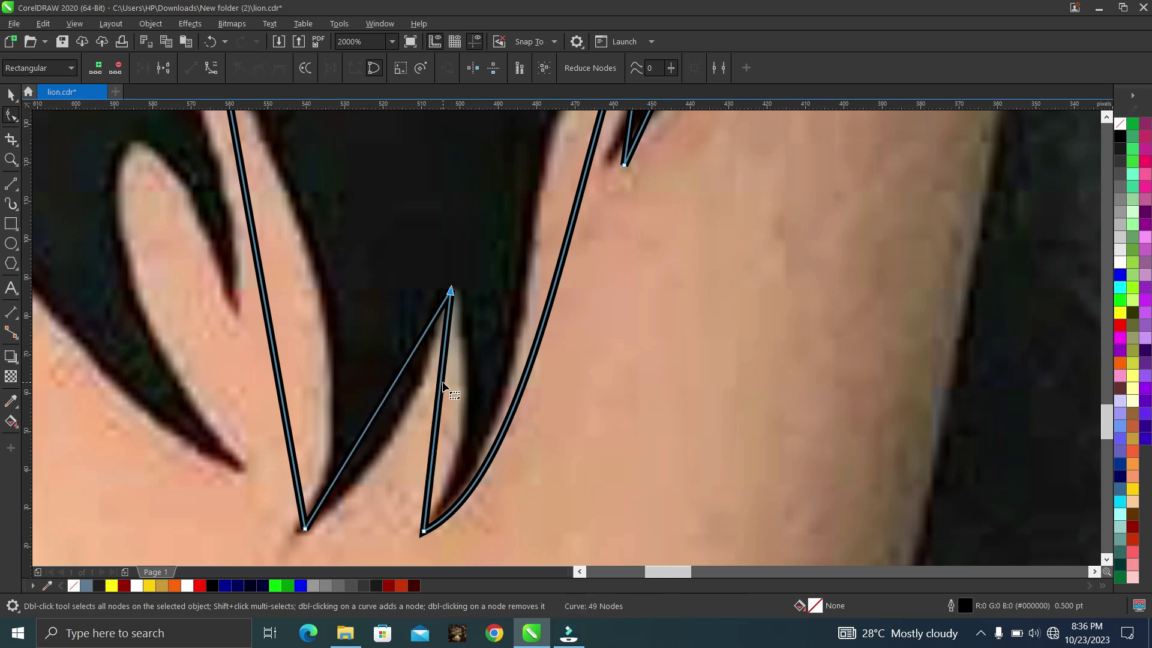
{"action": "right_click", "coordinate": [441, 390]}
{"action": "left_click", "coordinate": [441, 390]}
{"action": "right_click", "coordinate": [441, 390]}
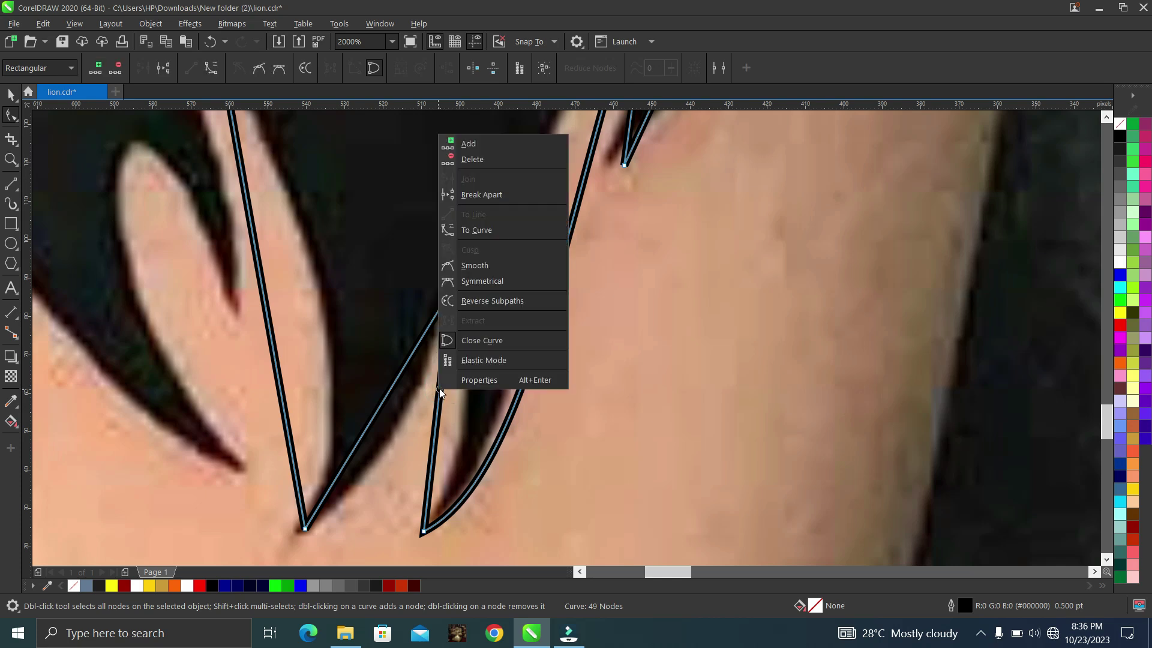
{"action": "left_click", "coordinate": [474, 230]}
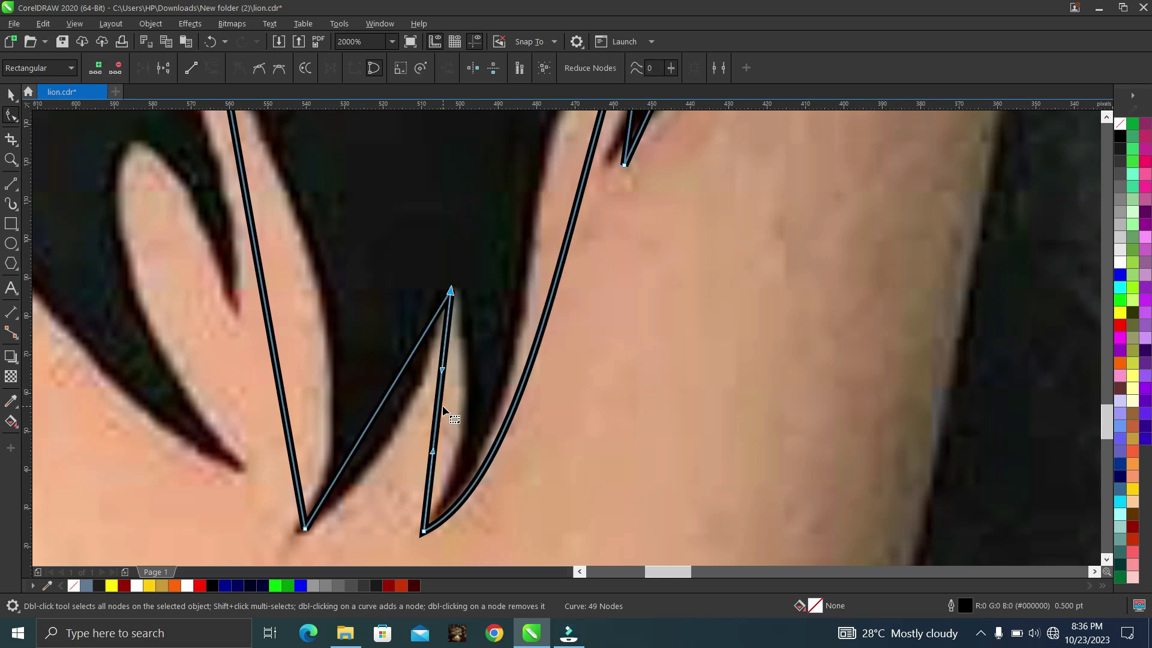
{"action": "left_click_drag", "start_coordinate": [438, 406], "coordinate": [464, 411]}
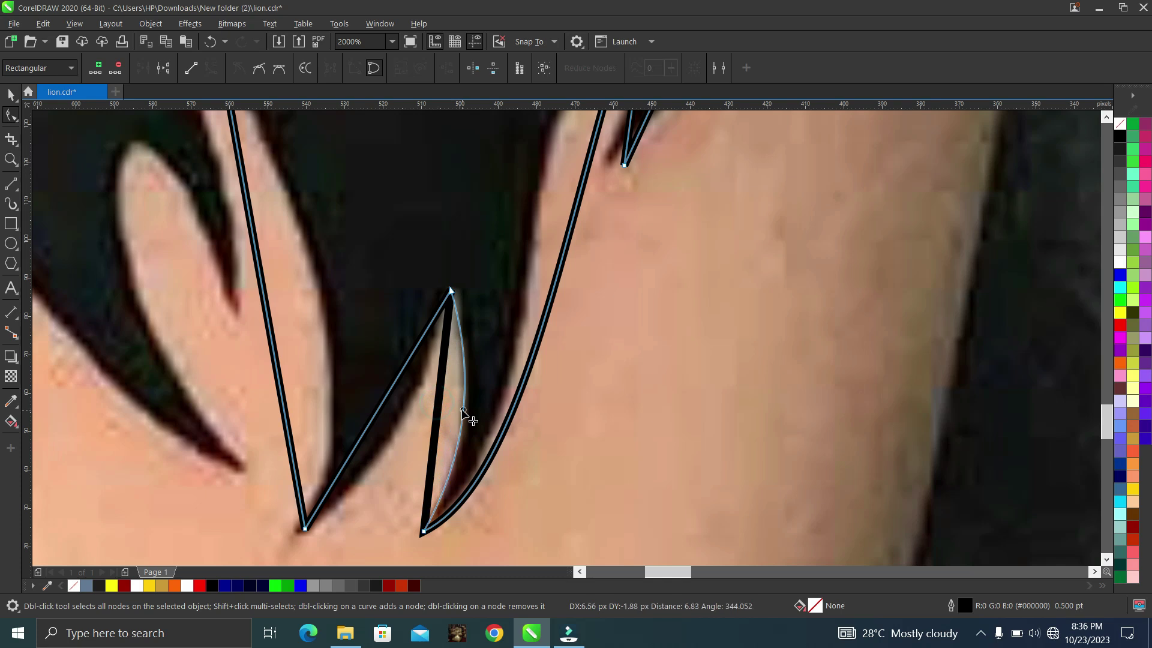
- Convert the left side of the notch between the two lowest fur tips to a curve and bend it along the fur edge
{"action": "right_click", "coordinate": [385, 401]}
{"action": "left_click", "coordinate": [431, 246]}
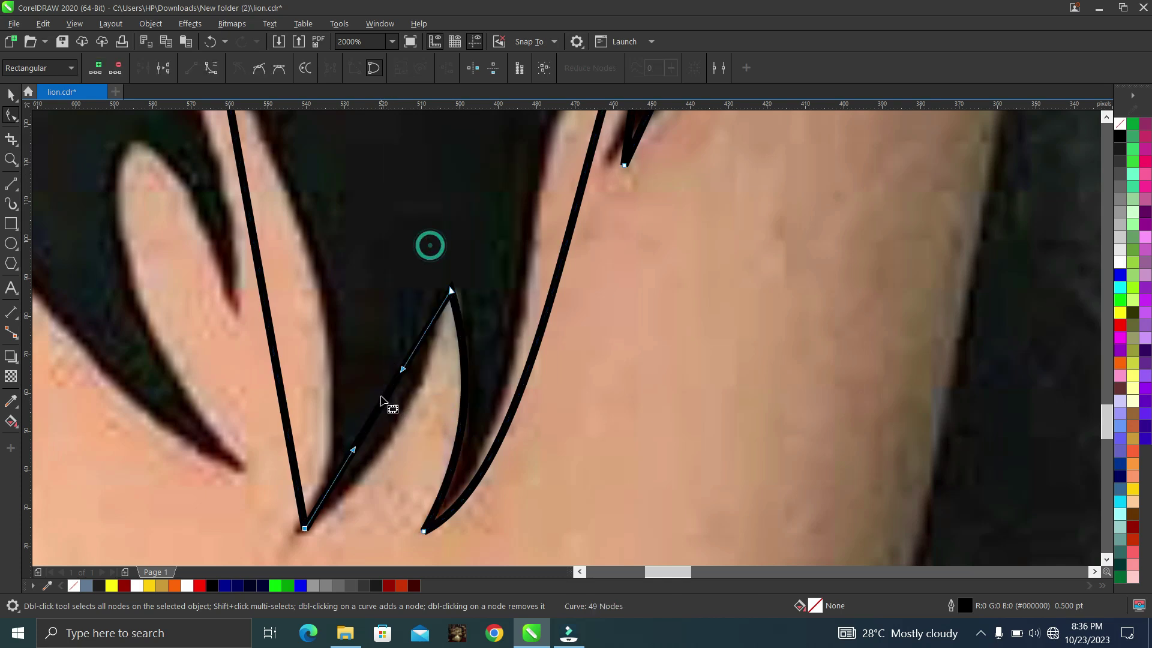
{"action": "left_click_drag", "start_coordinate": [382, 405], "coordinate": [397, 420]}
- Convert the long straight segment along the left edge of the lower central tuft to a curve
{"action": "scroll", "coordinate": [390, 420], "scroll_direction": "down", "scroll_amount": 2}
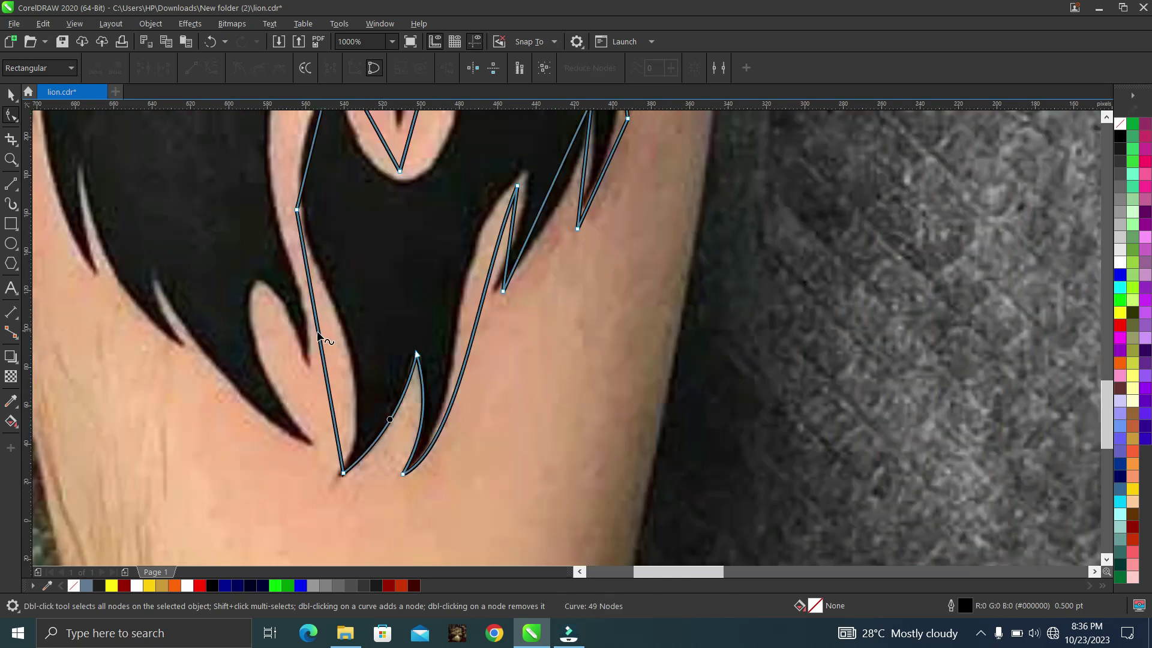
{"action": "right_click", "coordinate": [318, 335]}
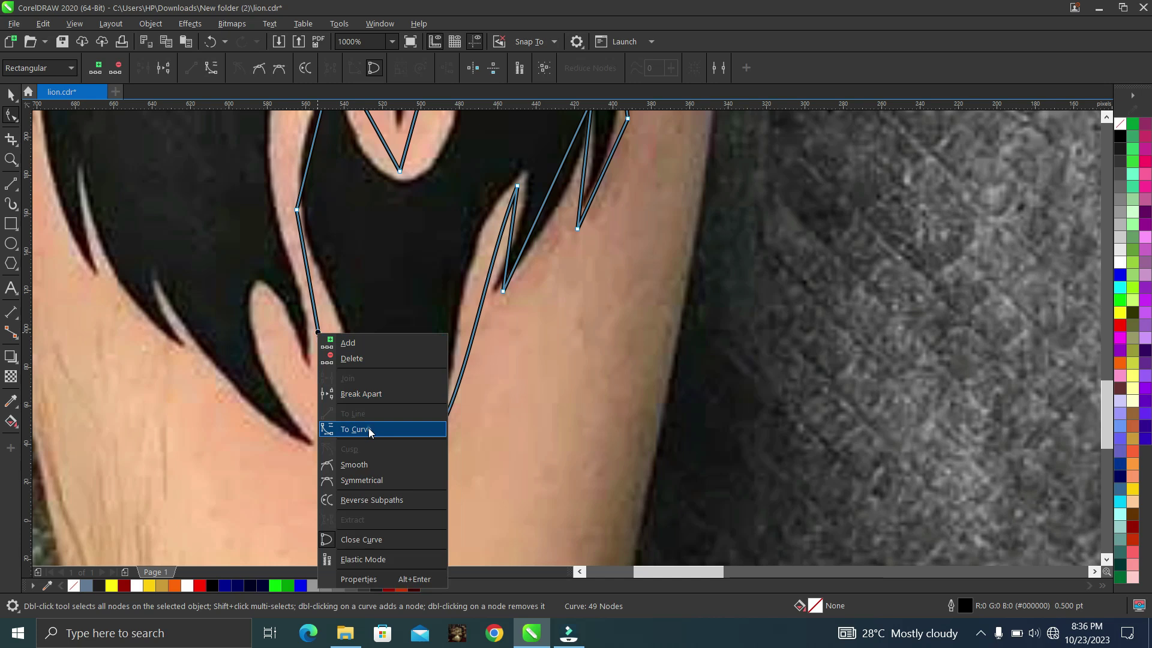
{"action": "left_click", "coordinate": [368, 428]}
{"action": "left_click_drag", "start_coordinate": [322, 358], "coordinate": [354, 383]}
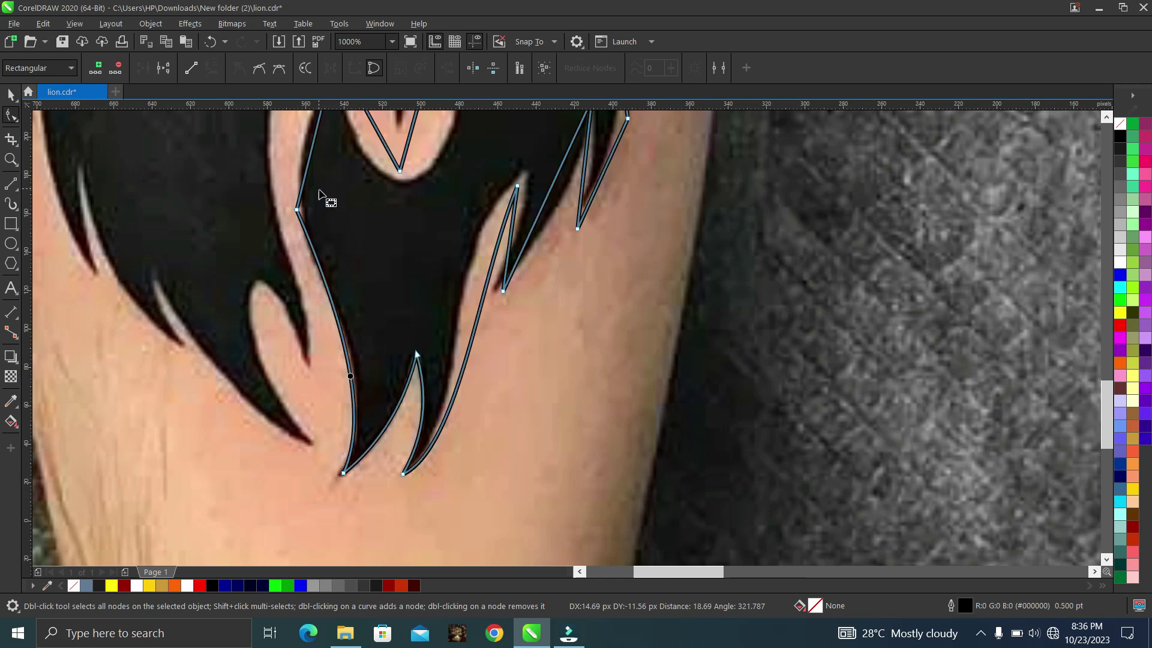
{"action": "scroll", "coordinate": [316, 204], "scroll_direction": "down", "scroll_amount": 2}
{"action": "scroll", "coordinate": [309, 188], "scroll_direction": "up", "scroll_amount": 2}
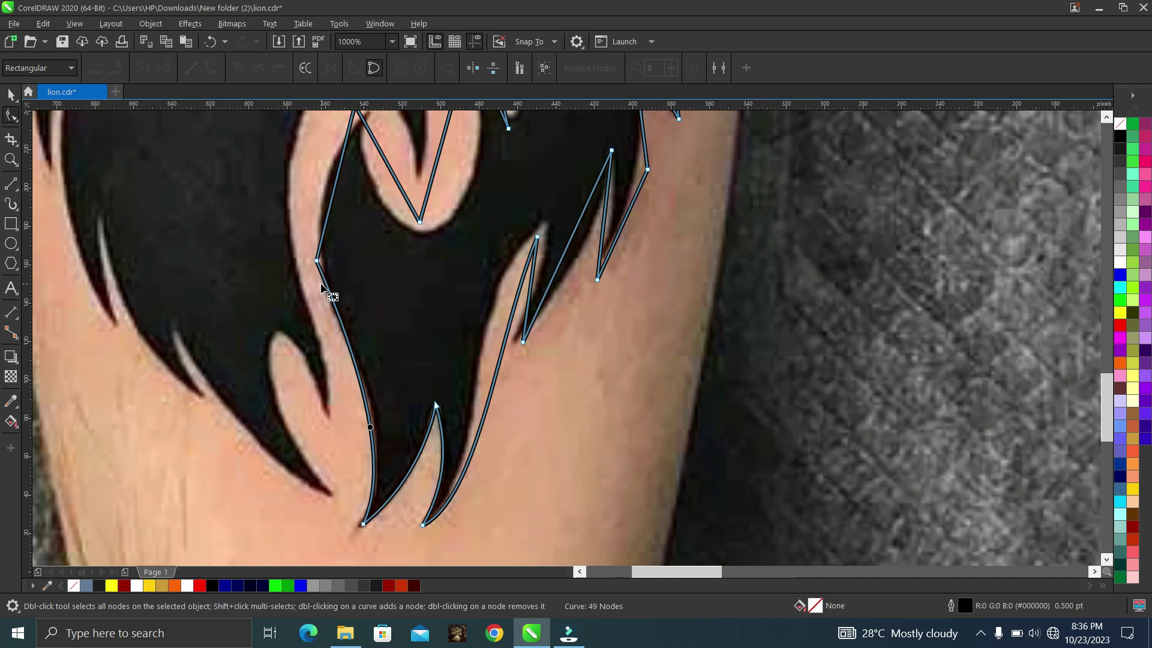
{"action": "key", "text": "ctrl+z"}
- Shape the lower central tuft's left edge with its two curve handles so that it follows the tattoo
{"action": "left_click", "coordinate": [363, 524]}
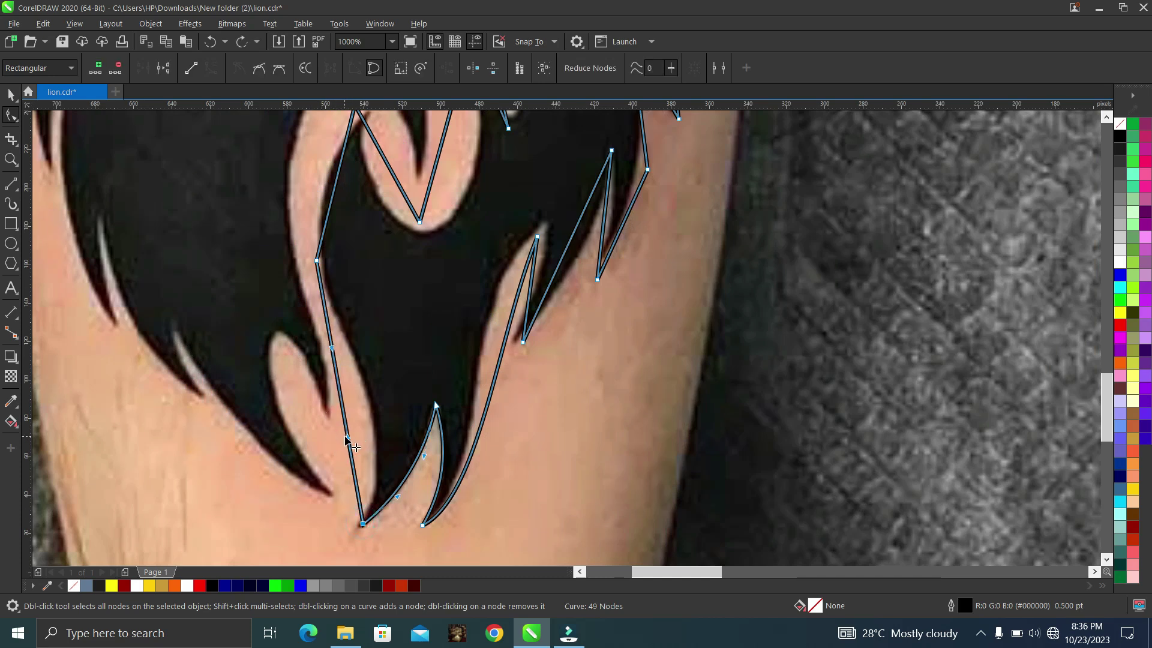
{"action": "left_click_drag", "start_coordinate": [347, 438], "coordinate": [400, 441]}
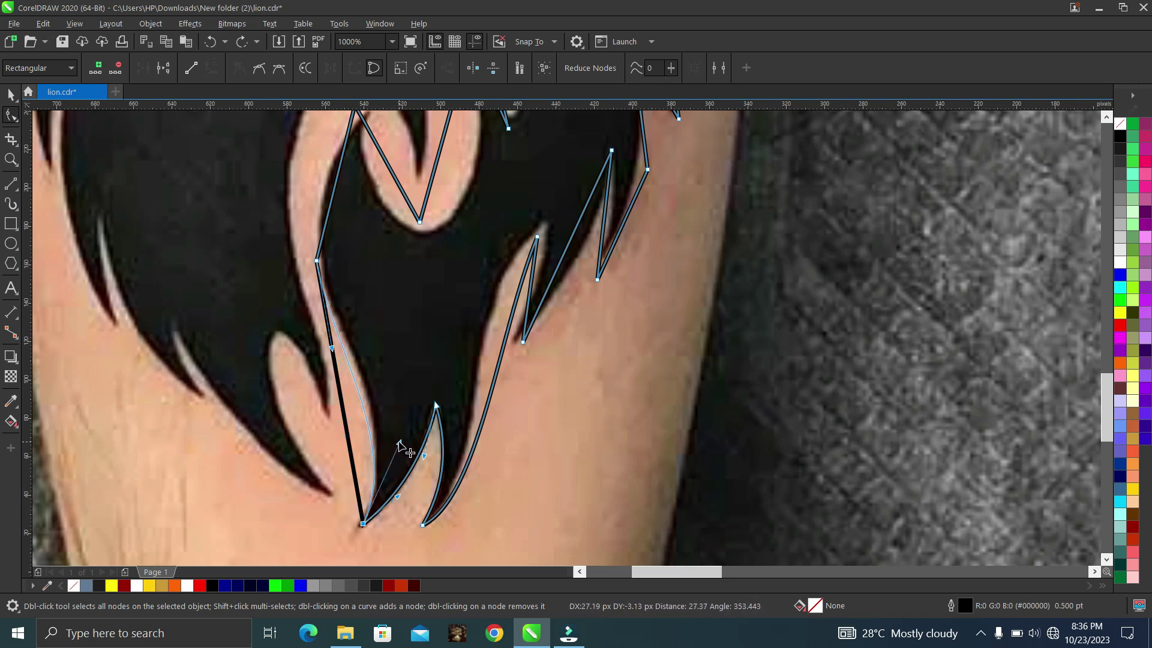
{"action": "left_click_drag", "start_coordinate": [364, 376], "coordinate": [333, 346]}
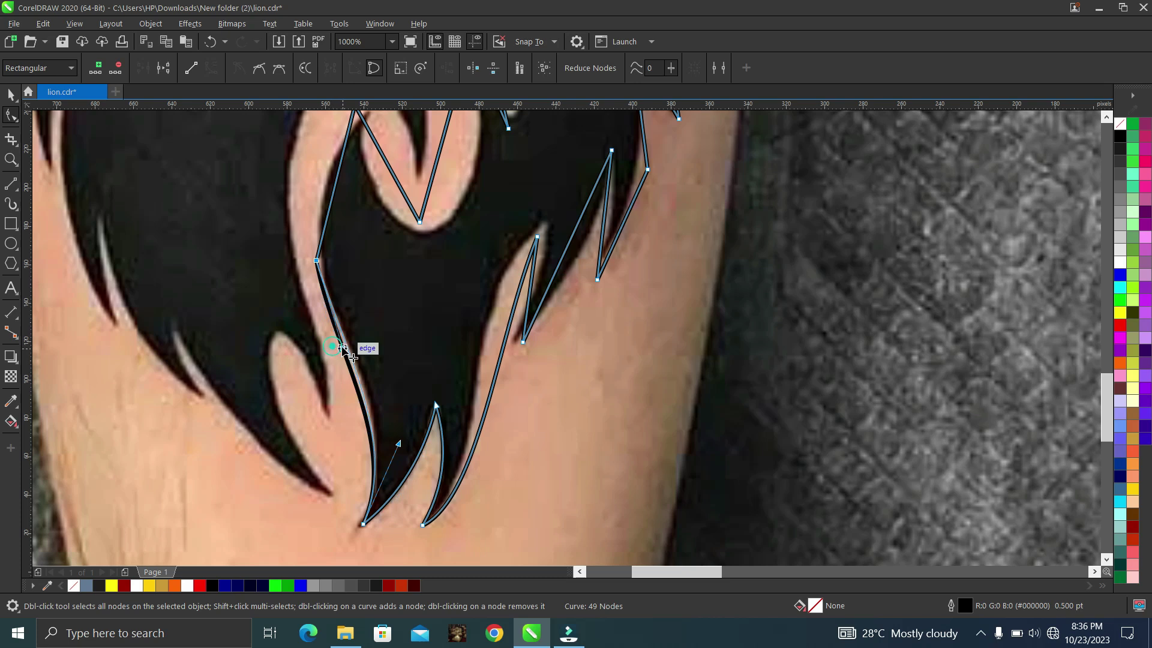
{"action": "left_click_drag", "start_coordinate": [343, 347], "coordinate": [344, 349]}
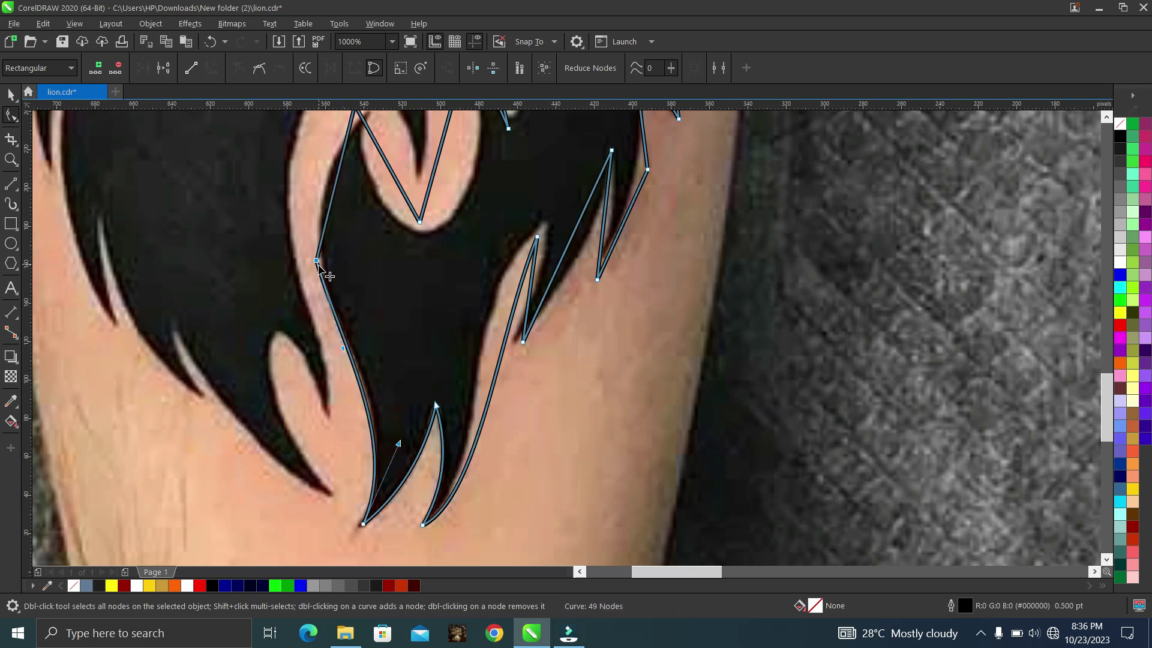
- Convert the segment rising to the hooked tip above the central tuft's left edge to a curve and bow it outward to the left
{"action": "scroll", "coordinate": [323, 279], "scroll_direction": "up", "scroll_amount": 2}
{"action": "scroll", "coordinate": [324, 180], "scroll_direction": "down", "scroll_amount": 3}
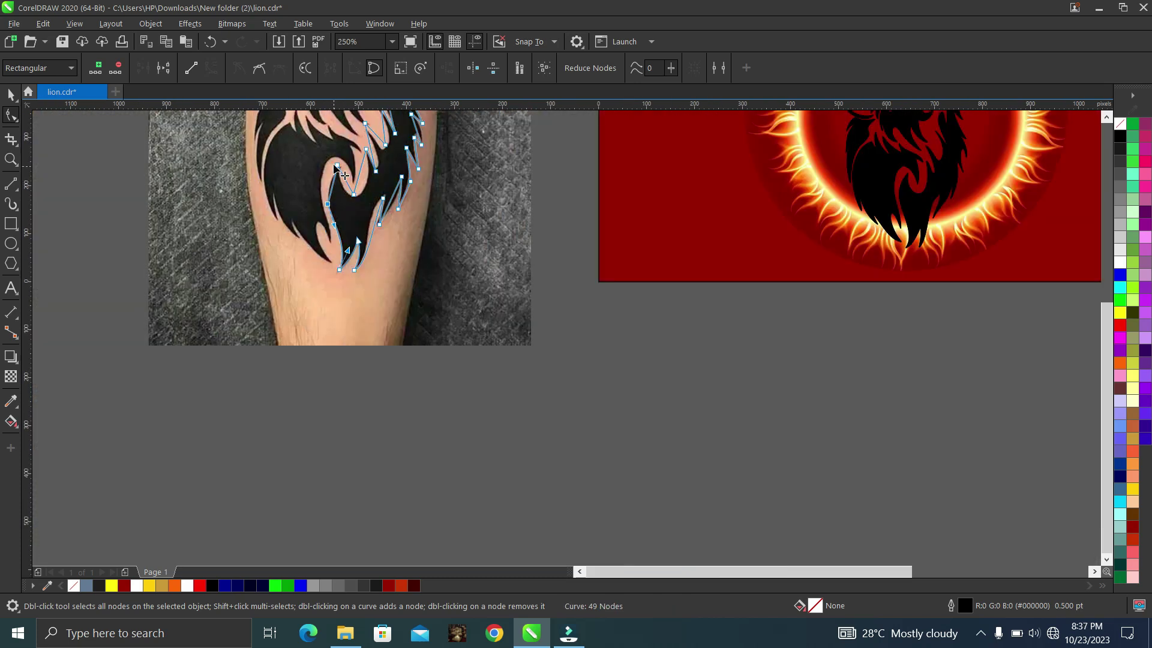
{"action": "scroll", "coordinate": [323, 221], "scroll_direction": "up", "scroll_amount": 3}
{"action": "scroll", "coordinate": [321, 218], "scroll_direction": "up", "scroll_amount": 1}
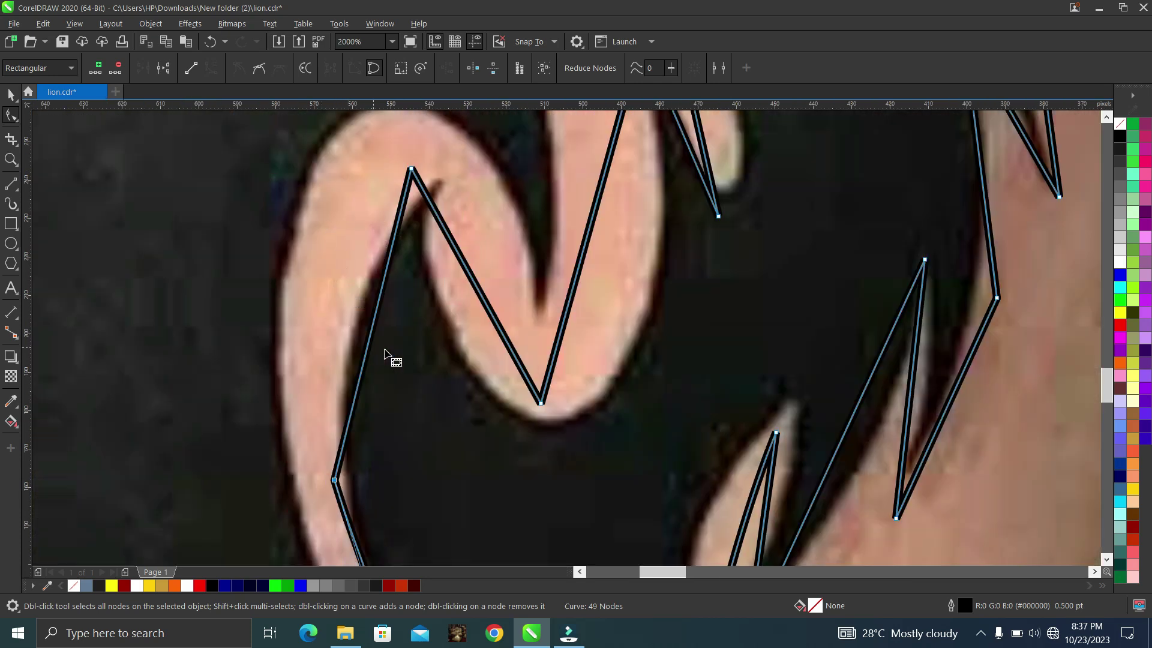
{"action": "right_click", "coordinate": [365, 357]}
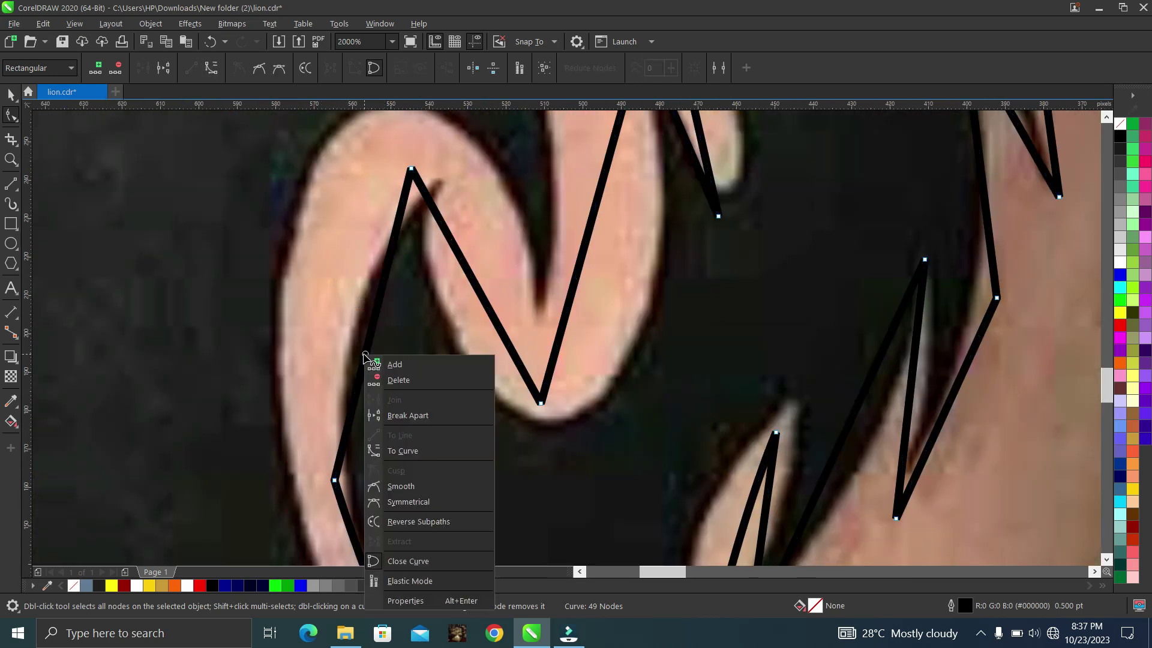
{"action": "left_click", "coordinate": [400, 452]}
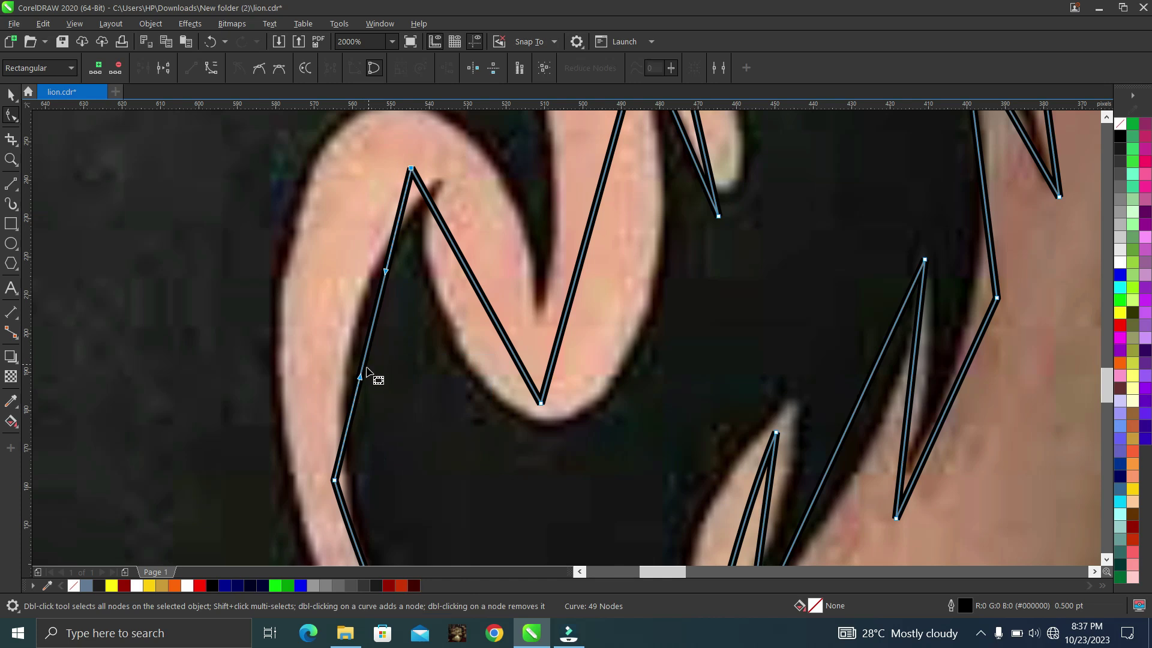
{"action": "left_click_drag", "start_coordinate": [359, 375], "coordinate": [321, 344]}
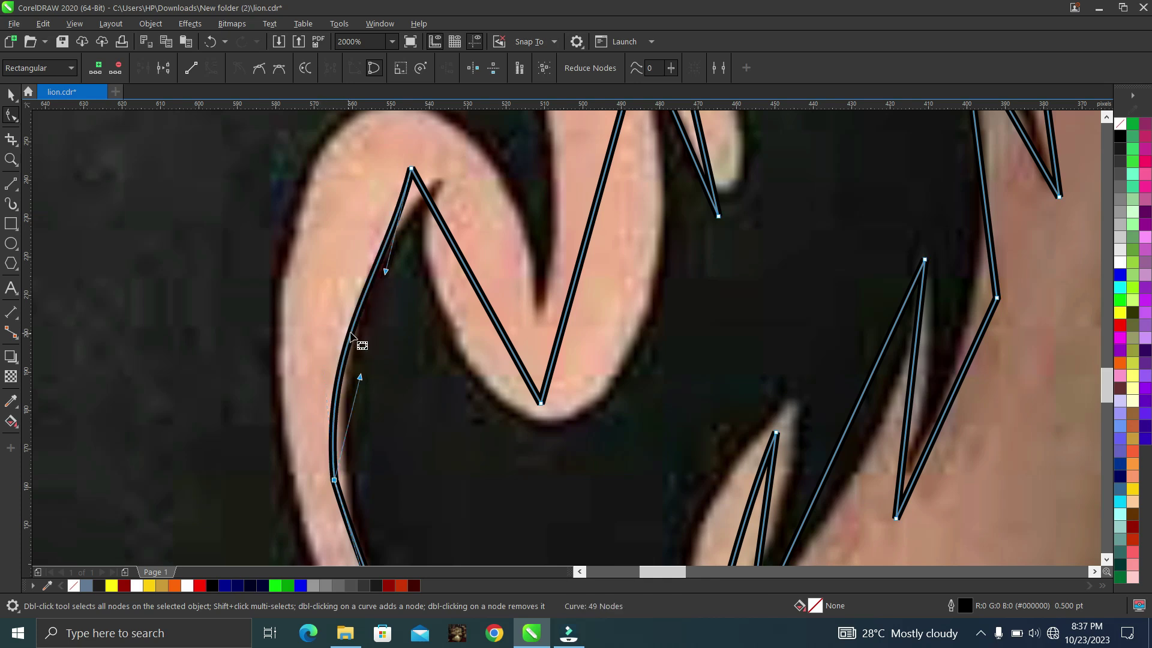
{"action": "key", "text": "ctrl+z"}
{"action": "left_click_drag", "start_coordinate": [372, 330], "coordinate": [346, 306]}
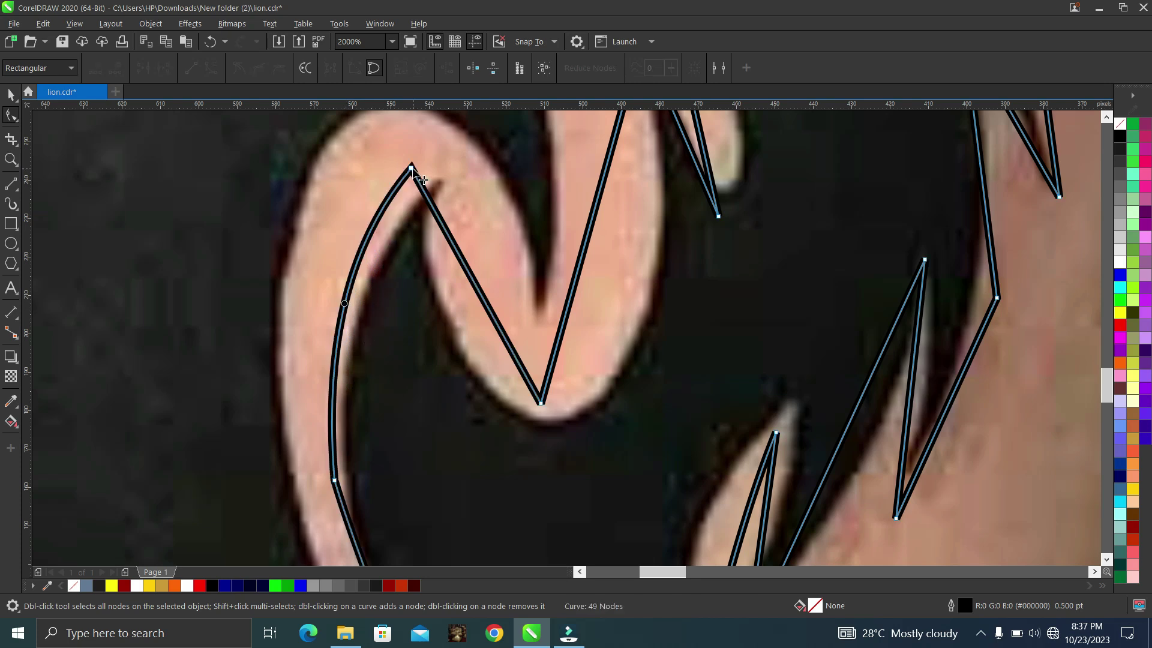
- Move the hooked tip's node onto the tattoo's tip and delete the extra node partway down its left edge
{"action": "left_click_drag", "start_coordinate": [413, 169], "coordinate": [436, 188]}
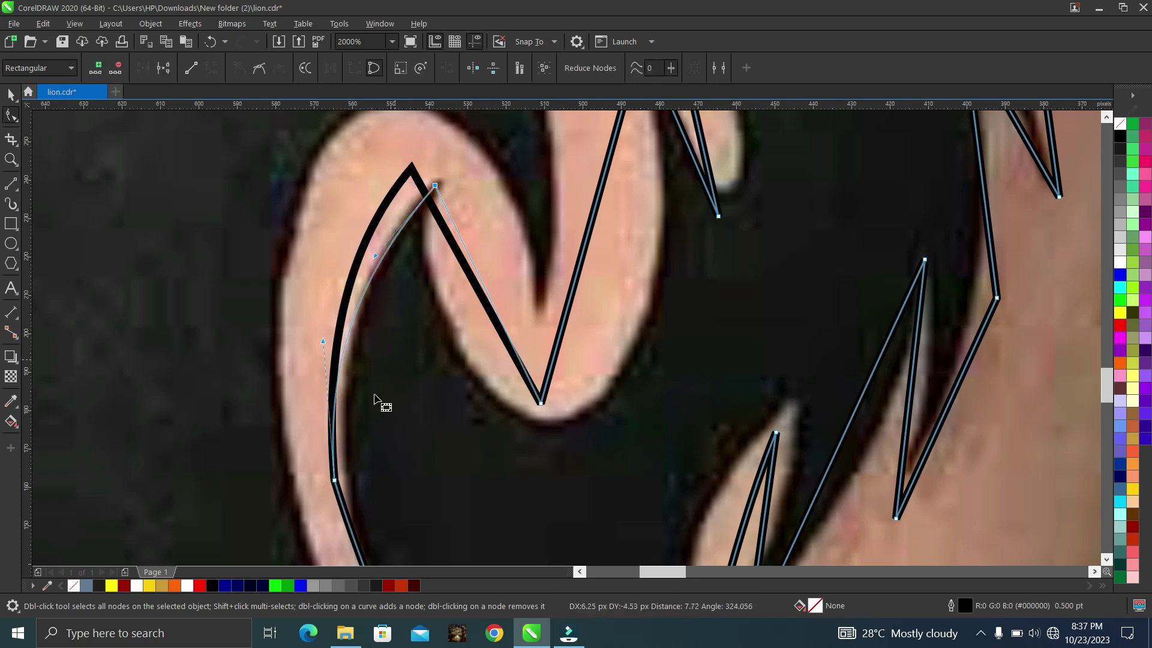
{"action": "right_click", "coordinate": [335, 481]}
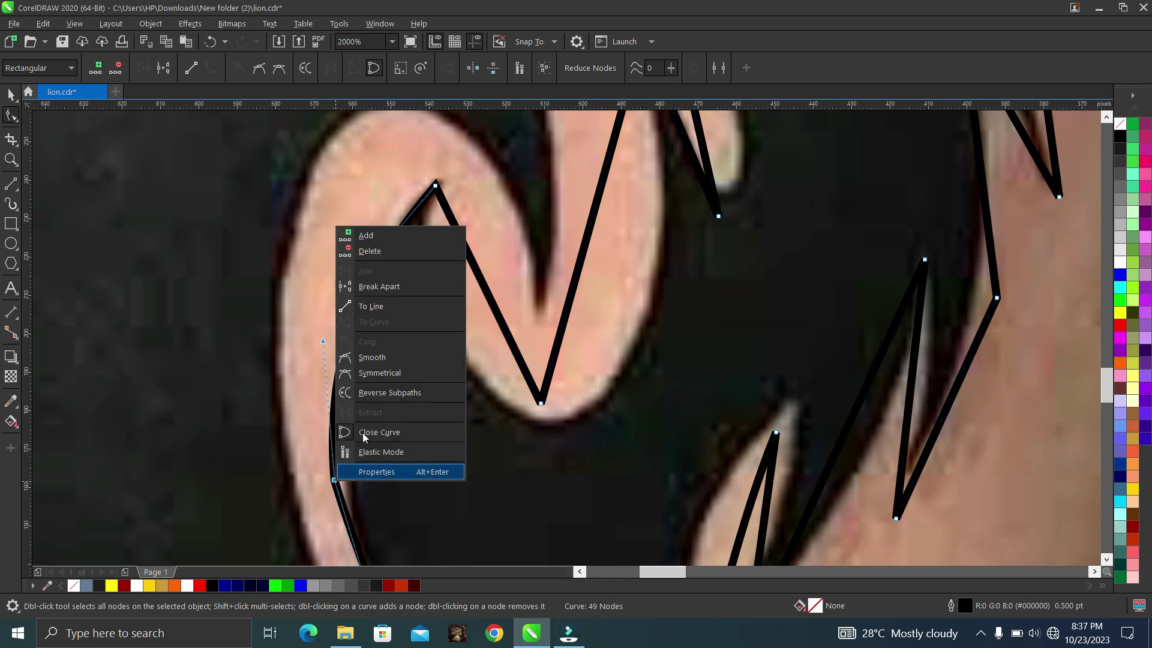
{"action": "left_click", "coordinate": [389, 255]}
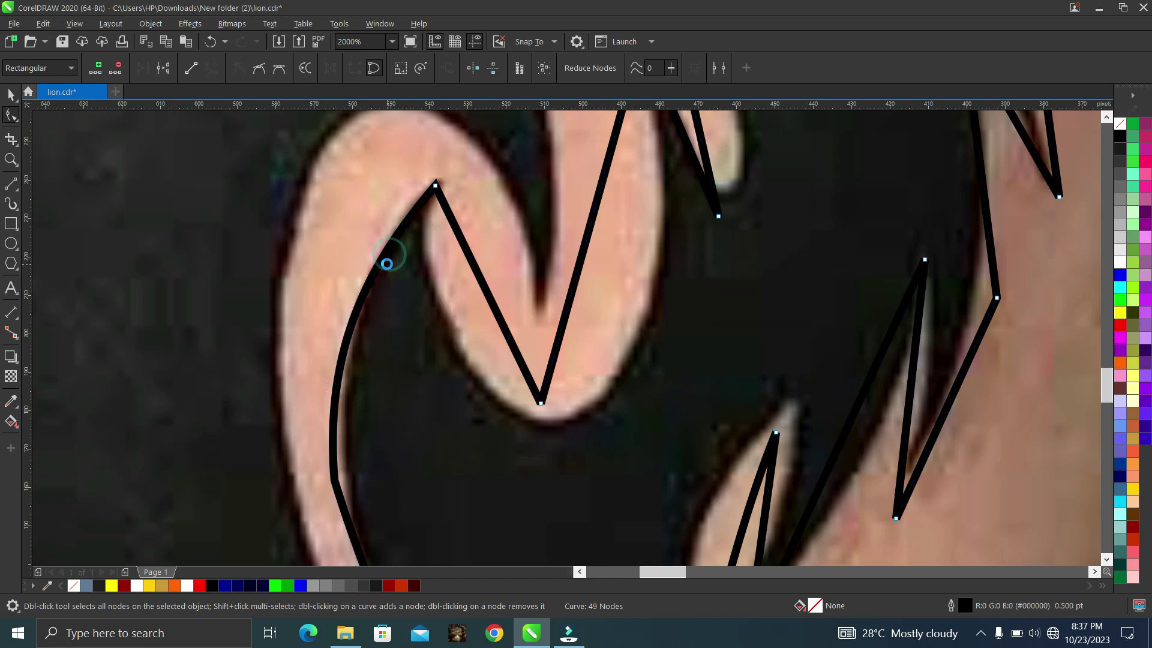
- Convert the segment descending from the hooked tip into the U-shaped skin gap to a curve and shape it with its handles along the tattoo
{"action": "scroll", "coordinate": [387, 294], "scroll_direction": "down", "scroll_amount": 1}
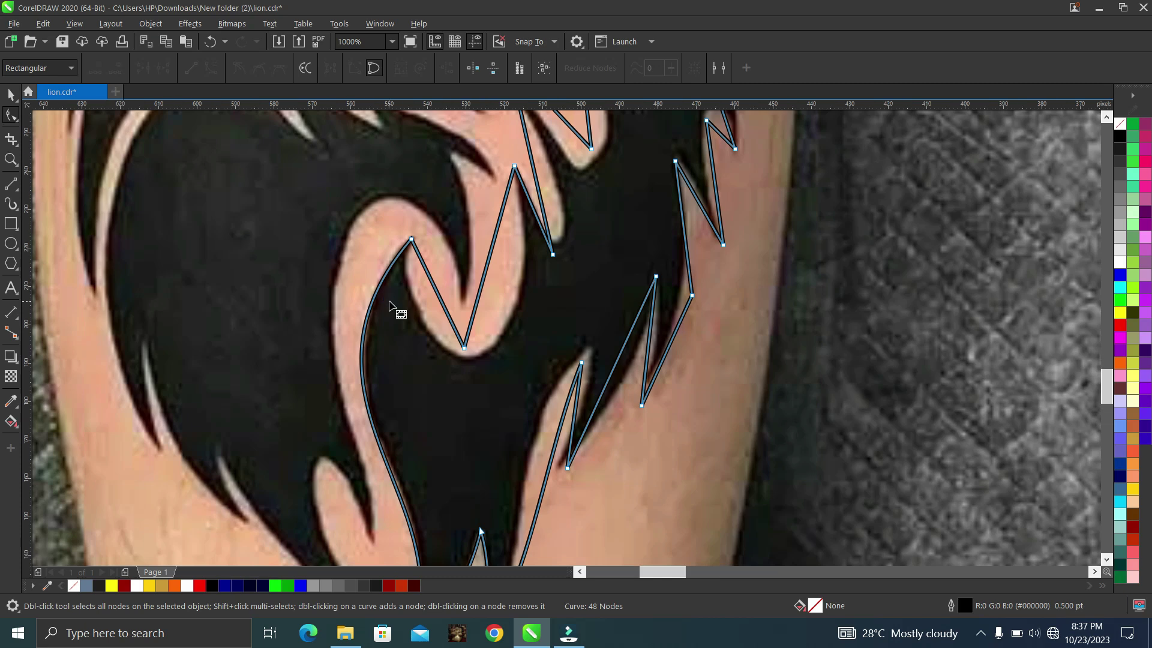
{"action": "scroll", "coordinate": [389, 300], "scroll_direction": "up", "scroll_amount": 1}
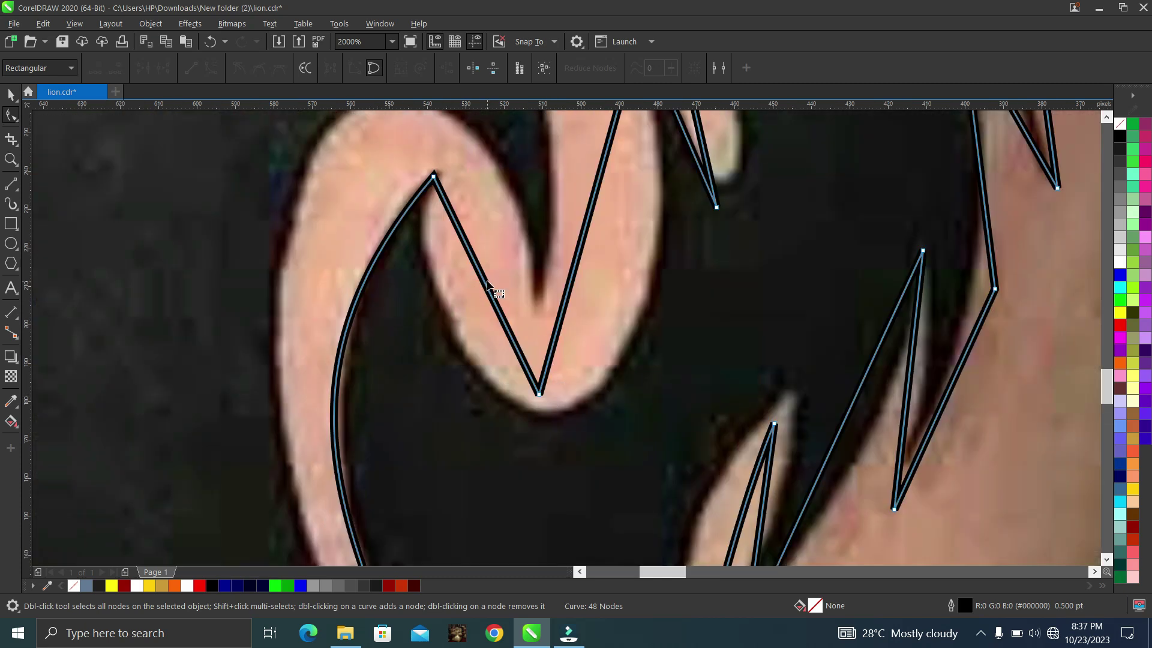
{"action": "right_click", "coordinate": [487, 285]}
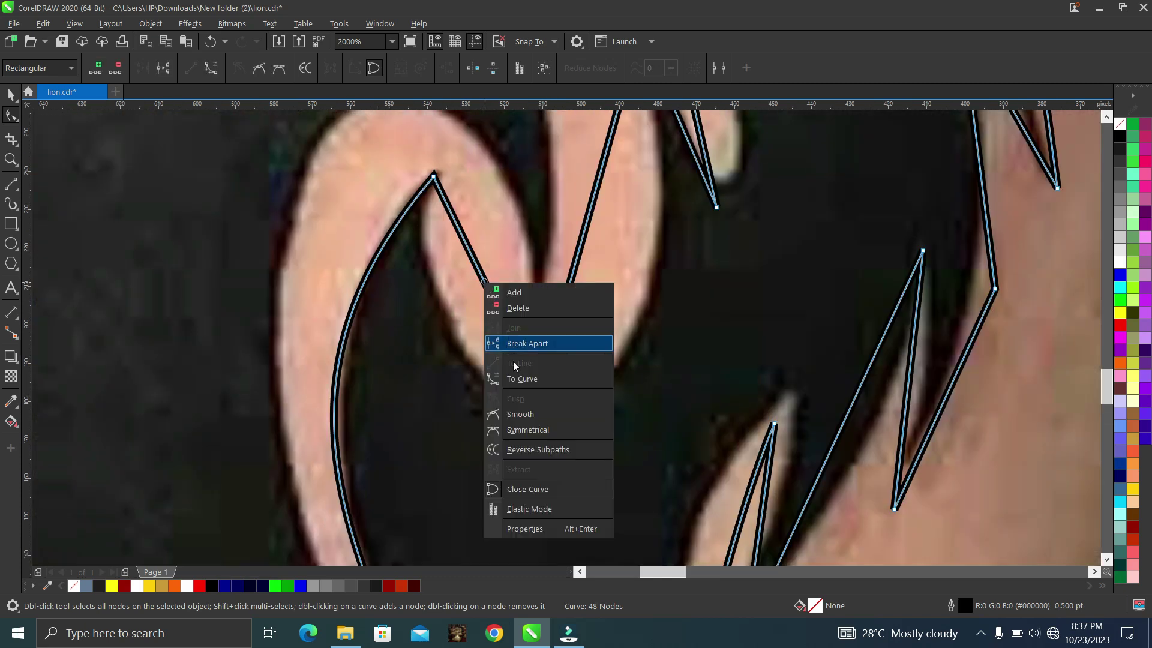
{"action": "left_click", "coordinate": [524, 384]}
{"action": "left_click", "coordinate": [497, 304]}
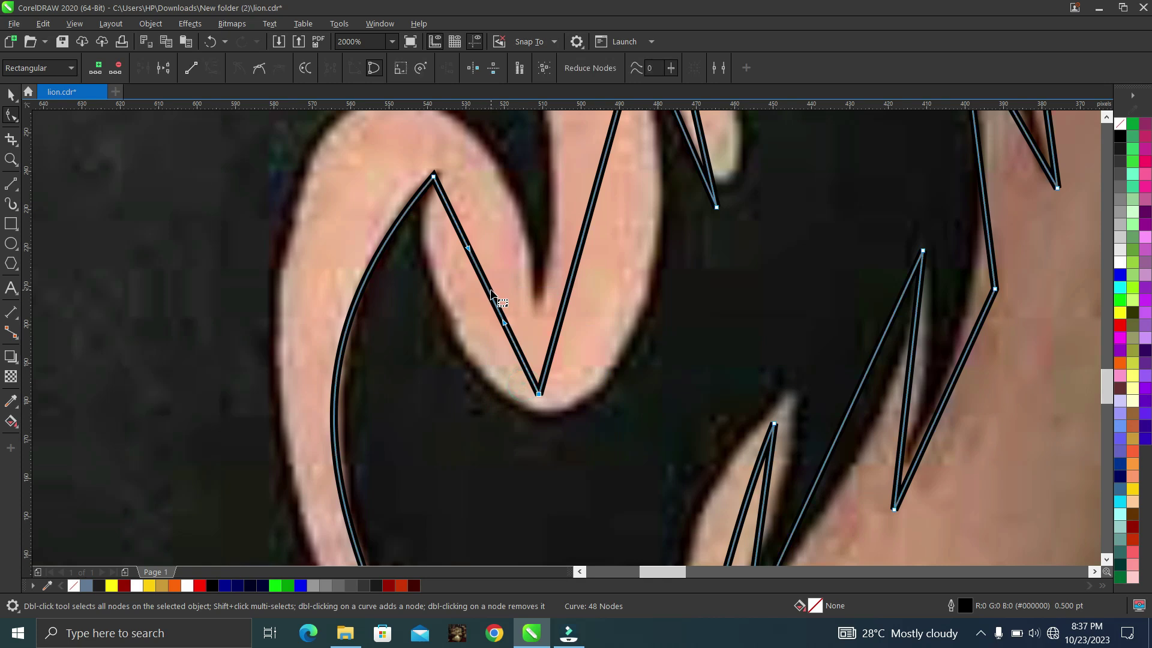
{"action": "left_click_drag", "start_coordinate": [487, 300], "coordinate": [454, 317]}
{"action": "left_click", "coordinate": [436, 178]}
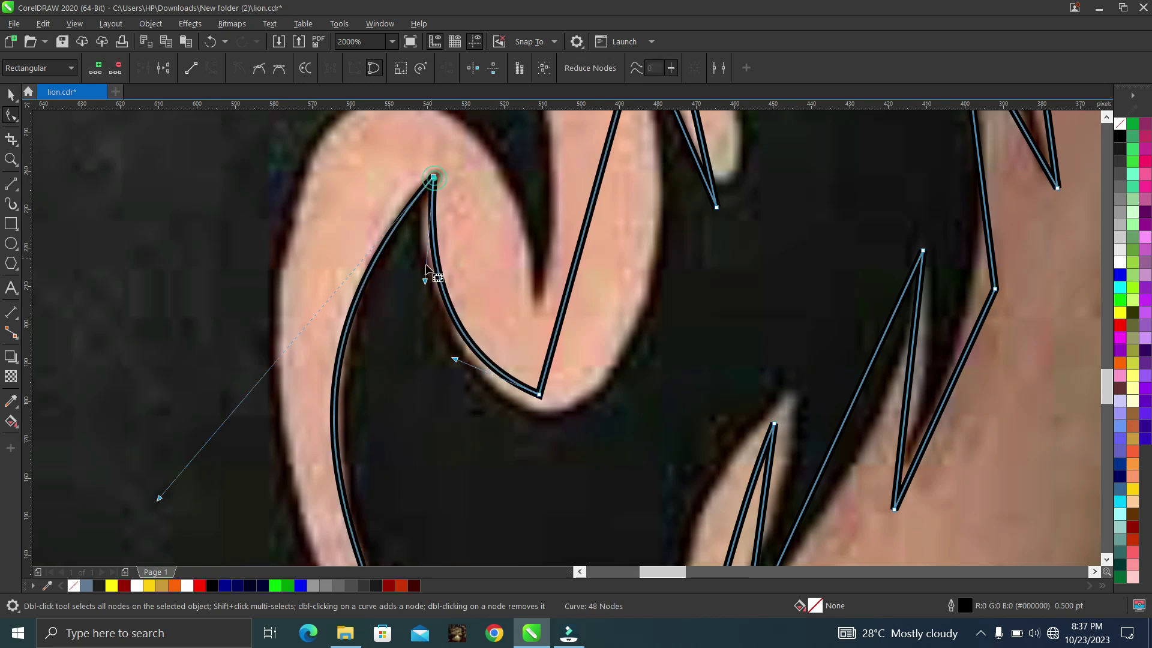
{"action": "left_click_drag", "start_coordinate": [424, 280], "coordinate": [410, 280]}
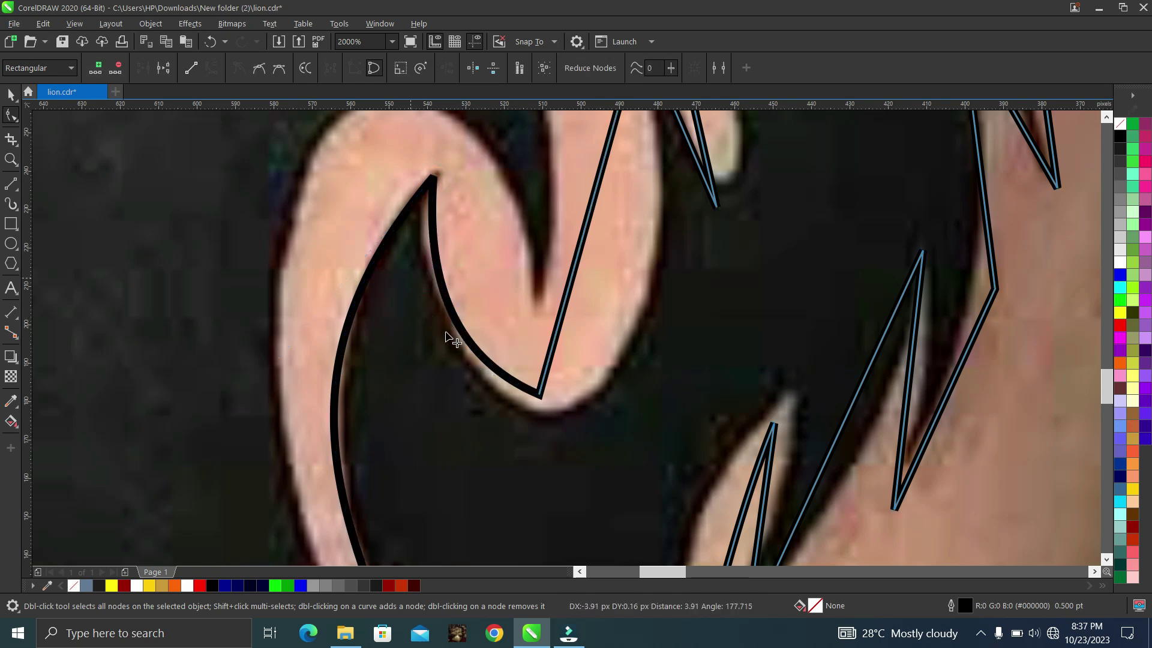
{"action": "left_click_drag", "start_coordinate": [456, 360], "coordinate": [491, 430]}
- Convert the segment rising along the right side of the U-shaped gap to a curve and bow it outward to the fur edge
{"action": "scroll", "coordinate": [585, 294], "scroll_direction": "down", "scroll_amount": 2}
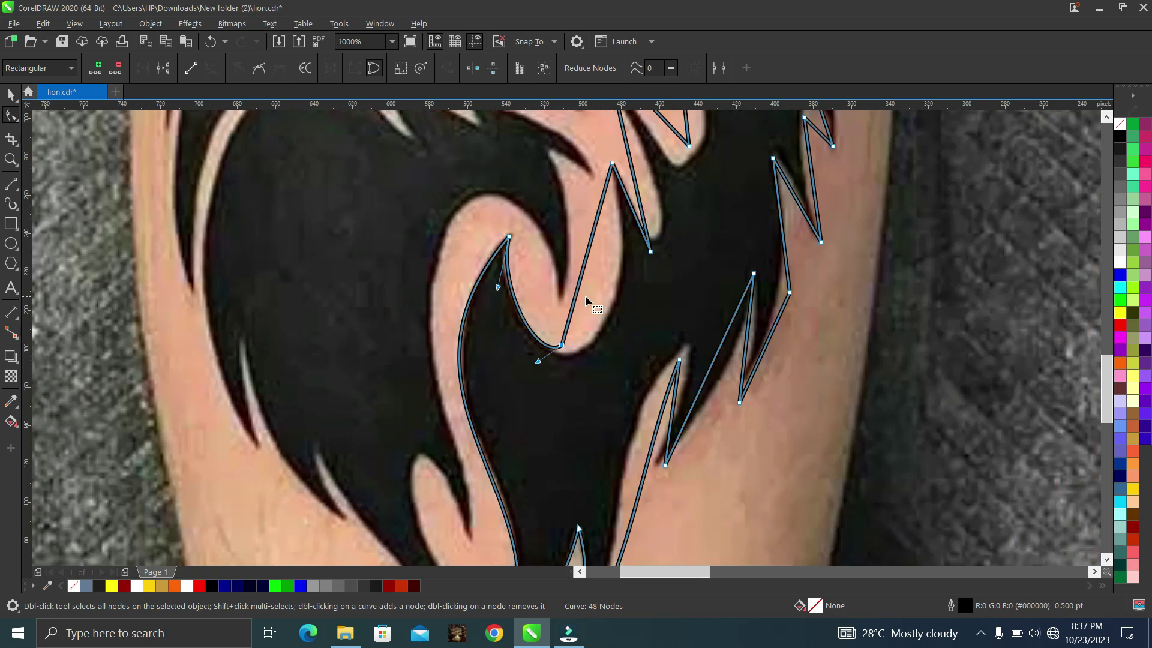
{"action": "right_click", "coordinate": [588, 252]}
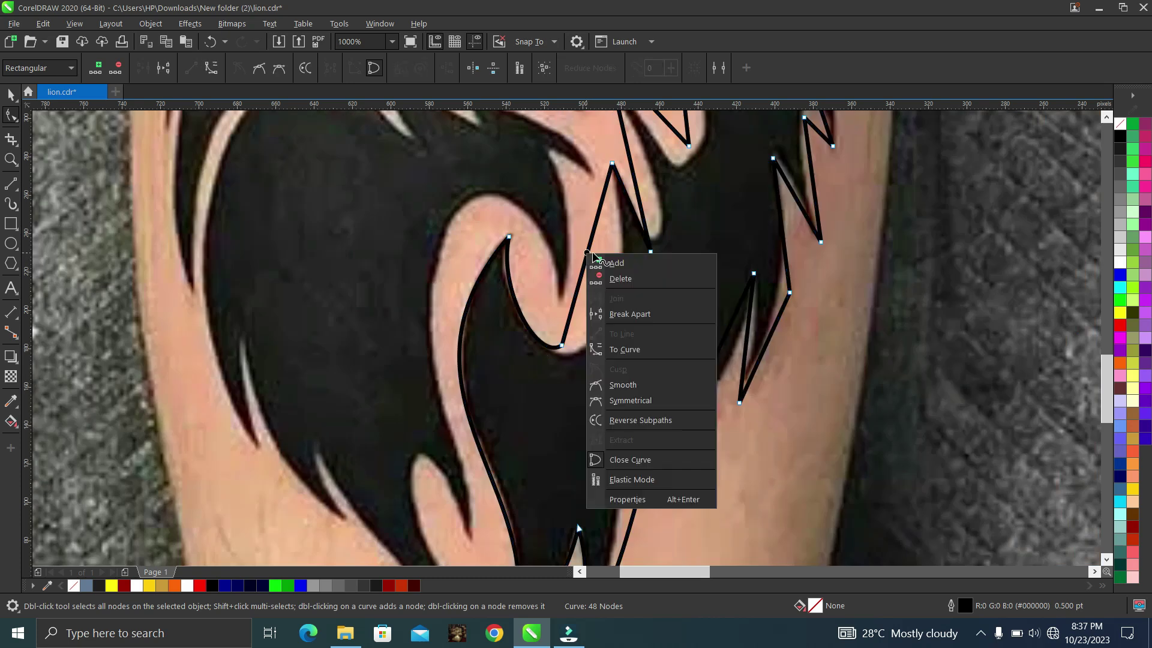
{"action": "left_click", "coordinate": [621, 350]}
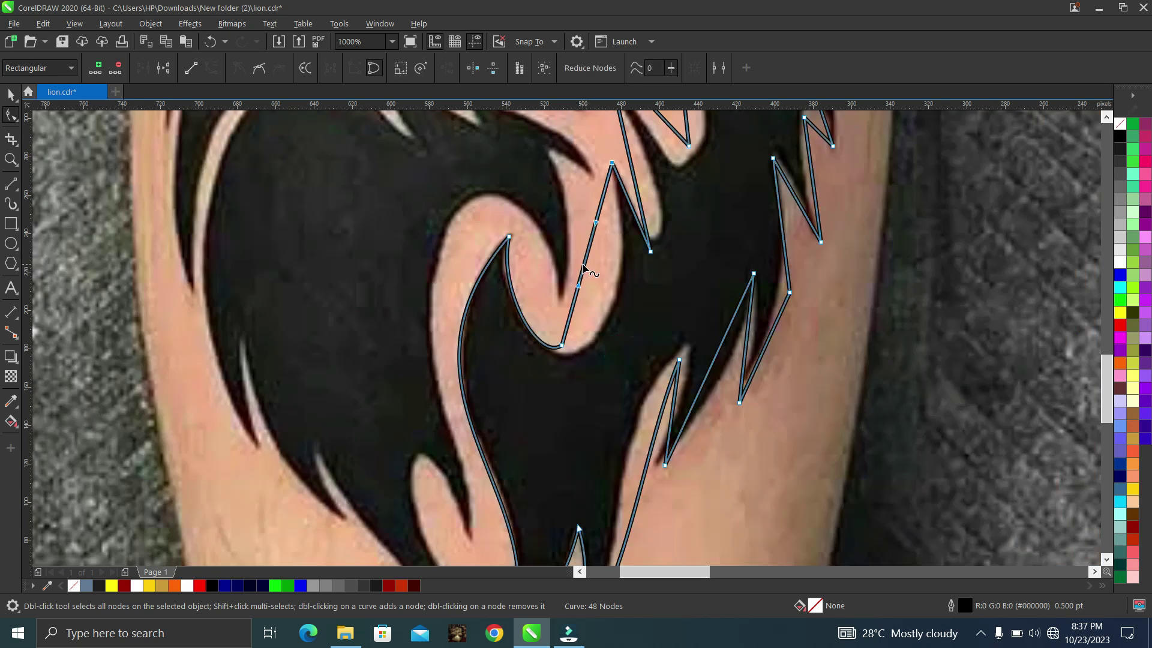
{"action": "left_click_drag", "start_coordinate": [589, 269], "coordinate": [609, 310]}
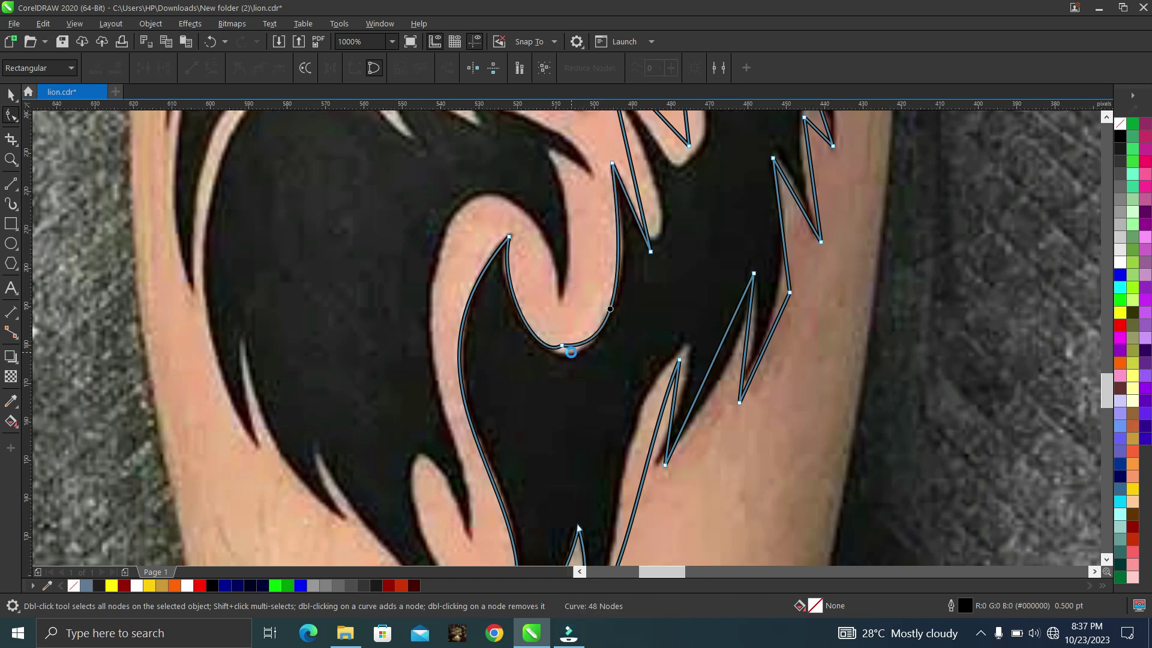
- Delete the node at the bottom of the U-shaped gap so that both sides form one continuous curve
{"action": "scroll", "coordinate": [569, 352], "scroll_direction": "up", "scroll_amount": 1}
{"action": "left_click", "coordinate": [553, 339]}
{"action": "right_click", "coordinate": [552, 337]}
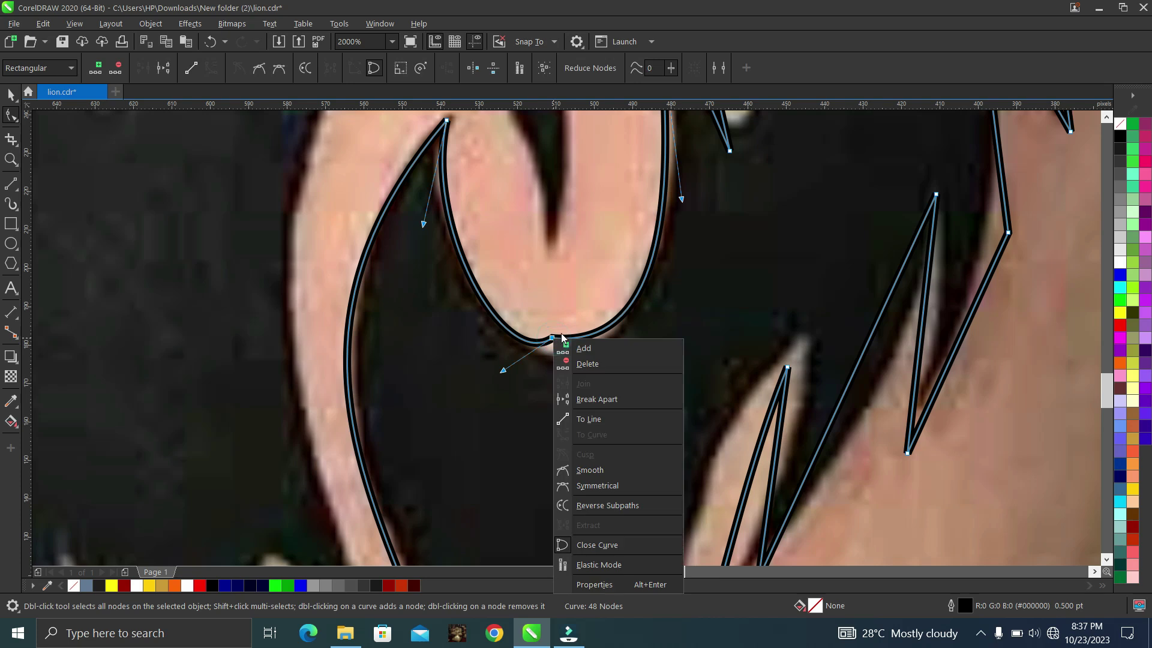
{"action": "left_click", "coordinate": [581, 364]}
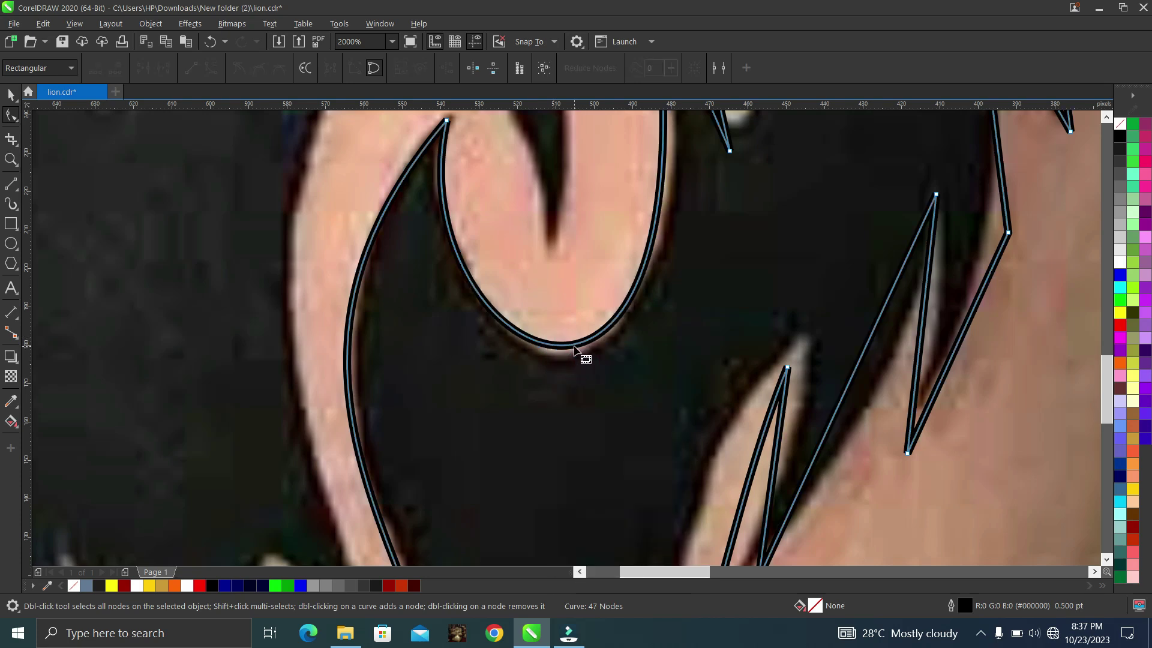
- Move the bottom node of the narrow skin gap right of the U-shaped gap onto the gap's lower end
{"action": "scroll", "coordinate": [603, 312], "scroll_direction": "down", "scroll_amount": 1}
{"action": "scroll", "coordinate": [678, 221], "scroll_direction": "up", "scroll_amount": 1}
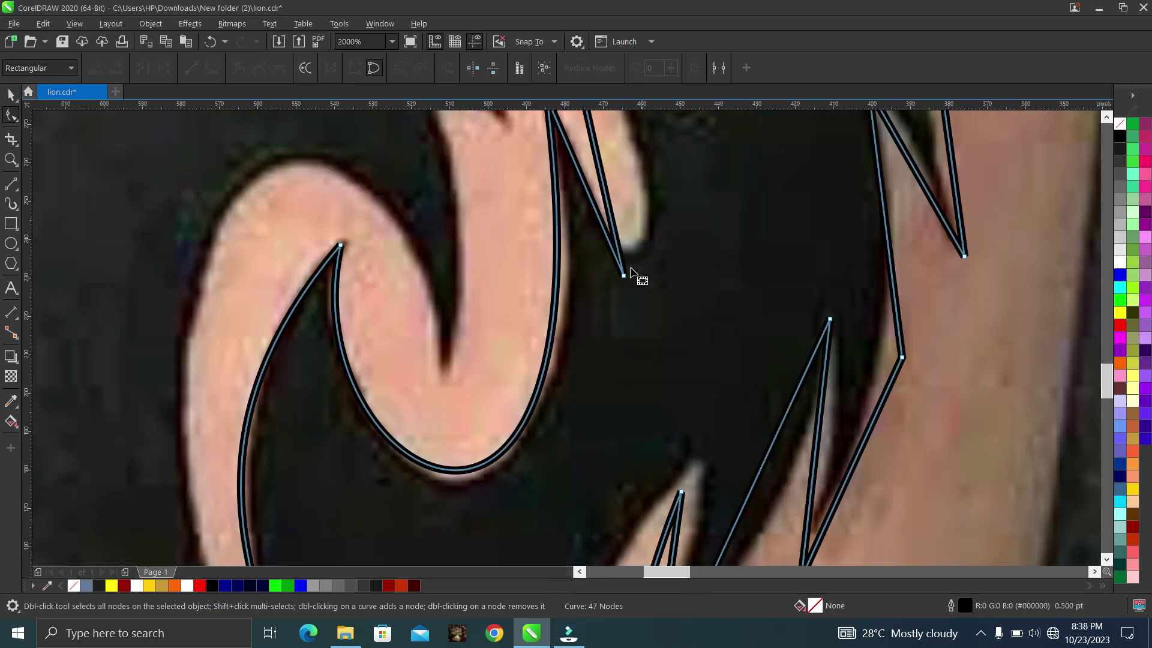
{"action": "left_click_drag", "start_coordinate": [626, 278], "coordinate": [639, 171]}
- Adjust the long curve handle of the fur tip between the U-shaped and narrow gaps to refine the U-shaped gap's right side
{"action": "scroll", "coordinate": [651, 216], "scroll_direction": "down", "scroll_amount": 1}
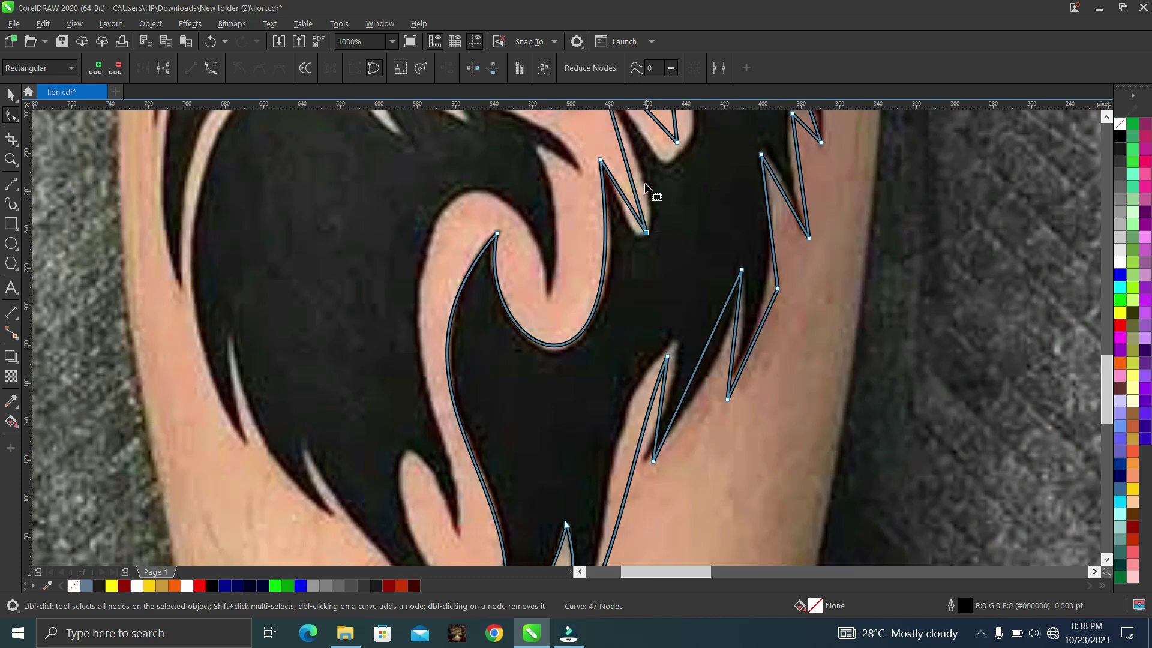
{"action": "scroll", "coordinate": [631, 154], "scroll_direction": "up", "scroll_amount": 1}
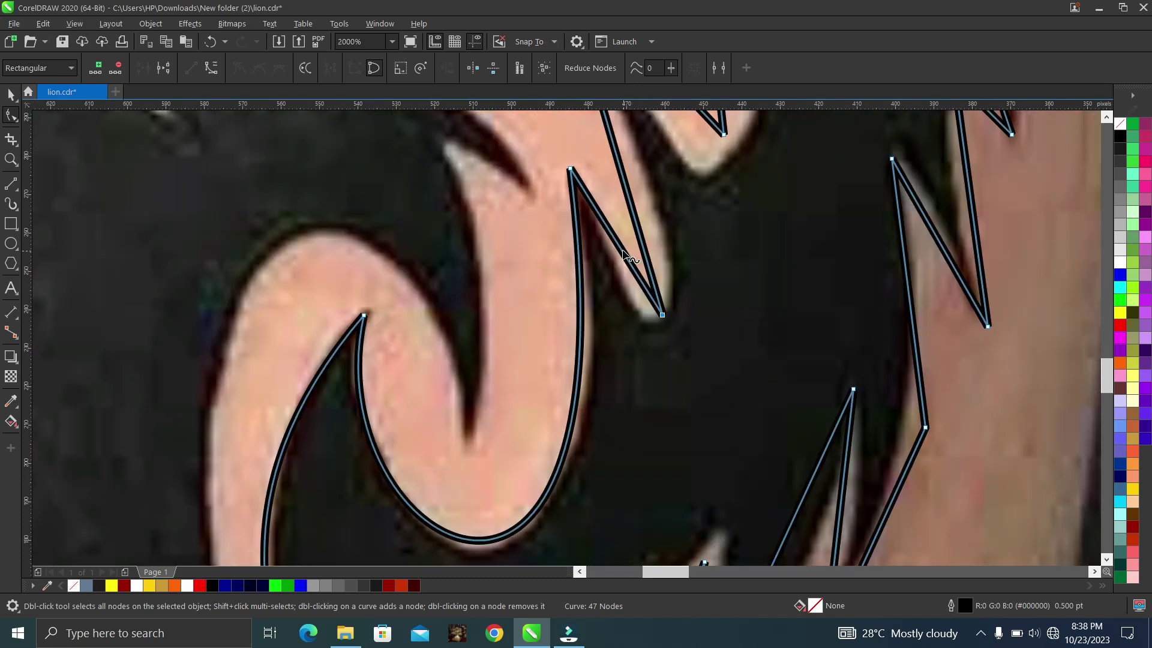
{"action": "left_click", "coordinate": [570, 169]}
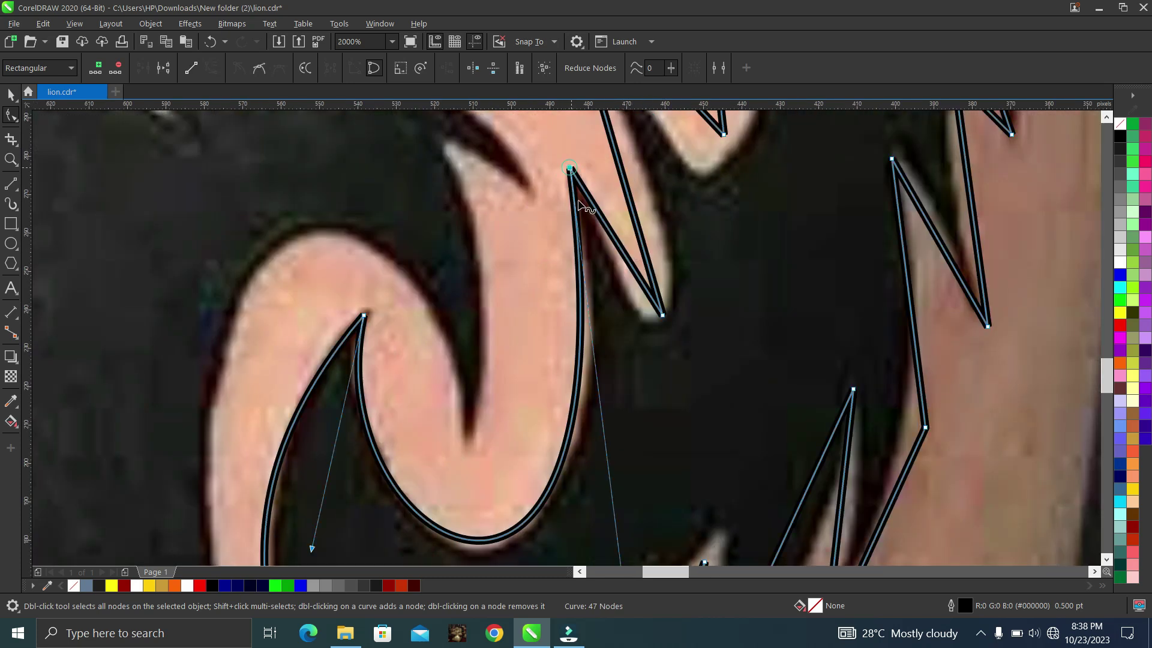
{"action": "scroll", "coordinate": [613, 369], "scroll_direction": "down", "scroll_amount": 1}
{"action": "scroll", "coordinate": [615, 369], "scroll_direction": "down", "scroll_amount": 1}
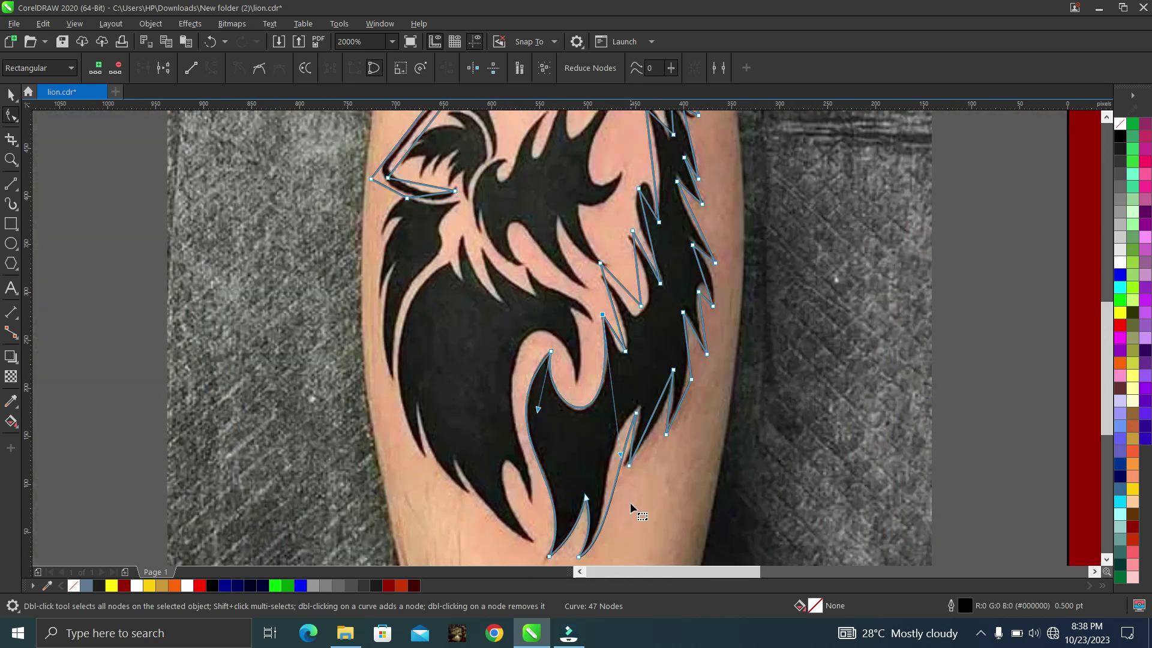
{"action": "left_click_drag", "start_coordinate": [622, 456], "coordinate": [626, 458]}
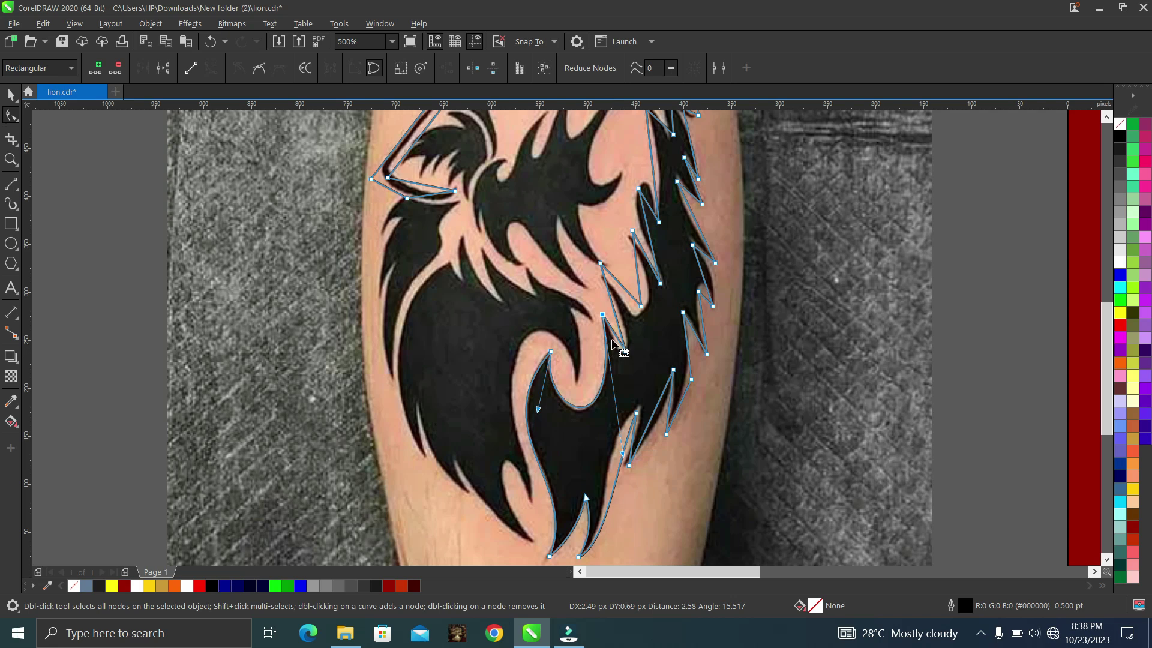
- Convert the left side of the narrow skin gap to a curve and bend it along the fur edge
{"action": "scroll", "coordinate": [616, 339], "scroll_direction": "up", "scroll_amount": 3}
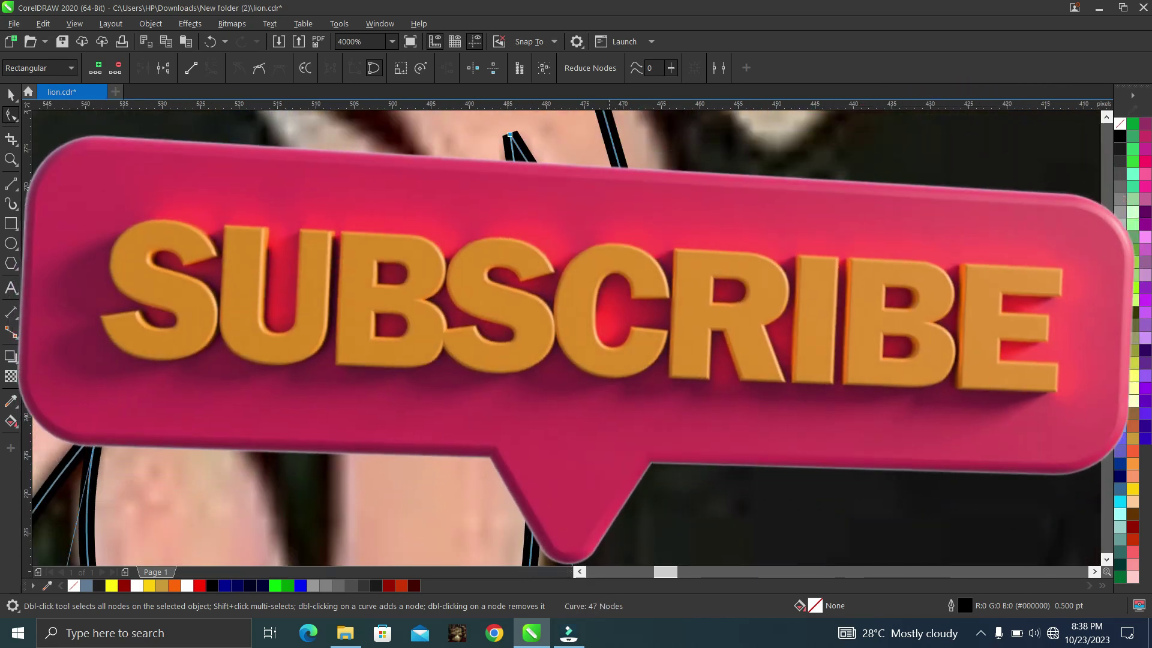
{"action": "right_click", "coordinate": [607, 283]}
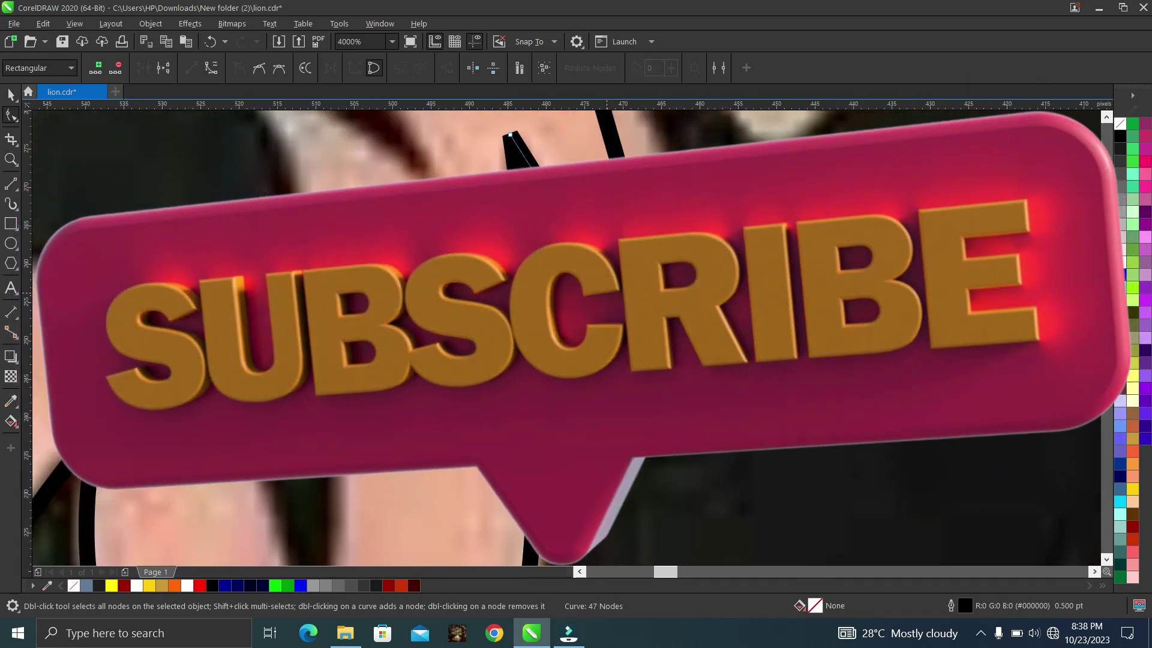
{"action": "left_click", "coordinate": [645, 385]}
{"action": "left_click_drag", "start_coordinate": [630, 355], "coordinate": [622, 447]}
- Move the node at the upper end of the narrow gap's right side down onto the tattoo's dark fur tip
{"action": "scroll", "coordinate": [621, 444], "scroll_direction": "down", "scroll_amount": 1}
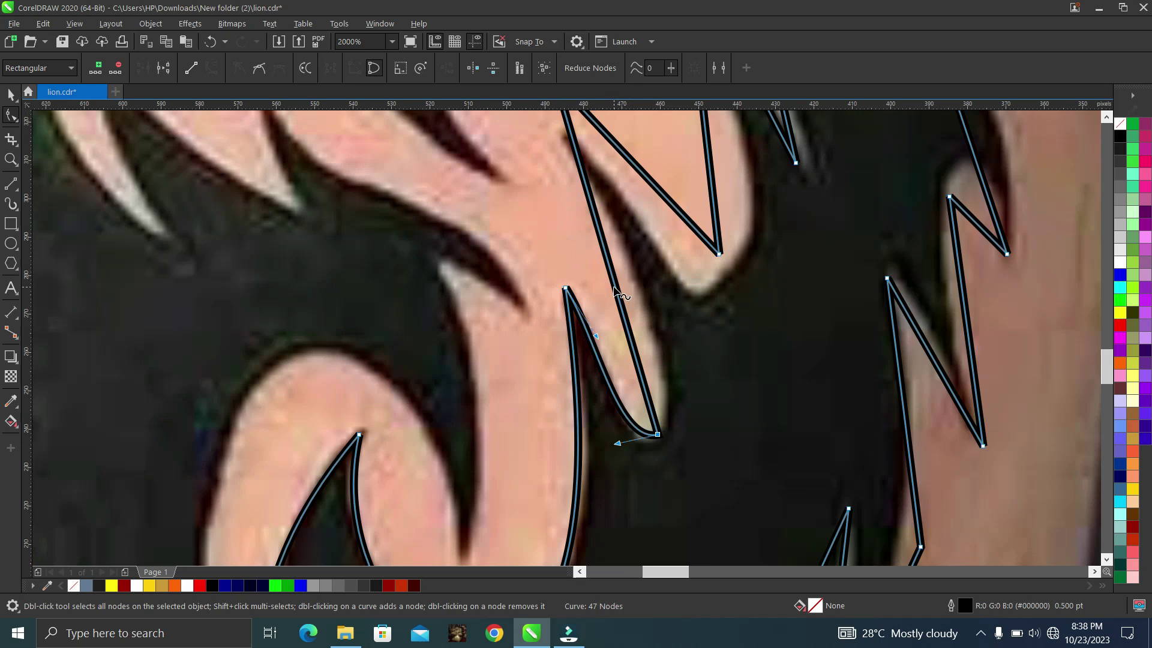
{"action": "scroll", "coordinate": [614, 290], "scroll_direction": "down", "scroll_amount": 2}
{"action": "scroll", "coordinate": [579, 189], "scroll_direction": "up", "scroll_amount": 1}
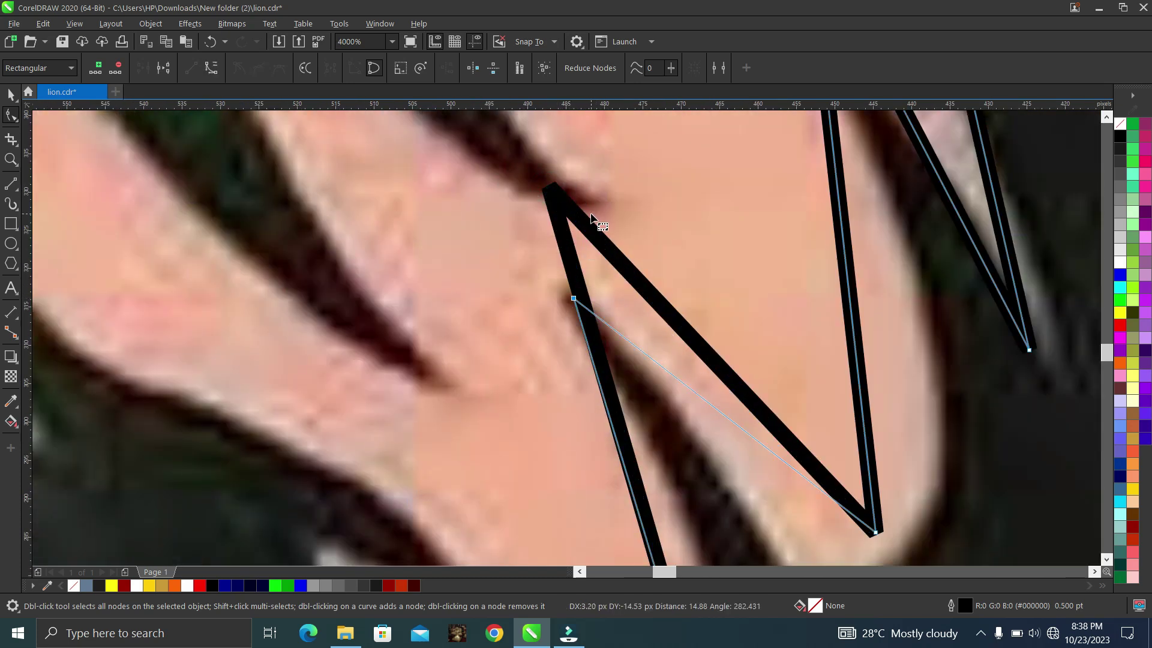
- Convert the right side of the narrow skin gap to a curve and bow it outward to the right
{"action": "scroll", "coordinate": [591, 214], "scroll_direction": "down", "scroll_amount": 2}
{"action": "scroll", "coordinate": [586, 285], "scroll_direction": "up", "scroll_amount": 1}
{"action": "right_click", "coordinate": [585, 284]}
{"action": "left_click", "coordinate": [618, 376]}
{"action": "left_click_drag", "start_coordinate": [586, 273], "coordinate": [621, 306]}
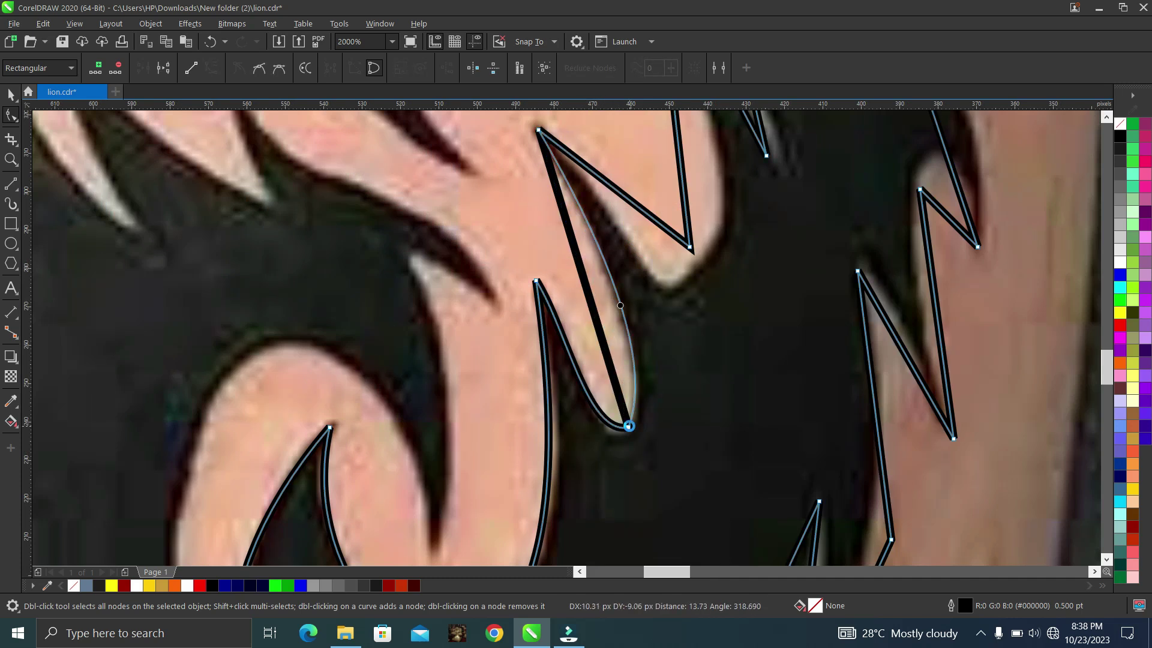
- Adjust the right curve handle at the narrow gap's bottom node to round its lower end along the tattoo
{"action": "right_click", "coordinate": [629, 426]}
{"action": "left_click", "coordinate": [665, 202]}
{"action": "left_click", "coordinate": [624, 462]}
{"action": "left_click_drag", "start_coordinate": [651, 374], "coordinate": [661, 410]}
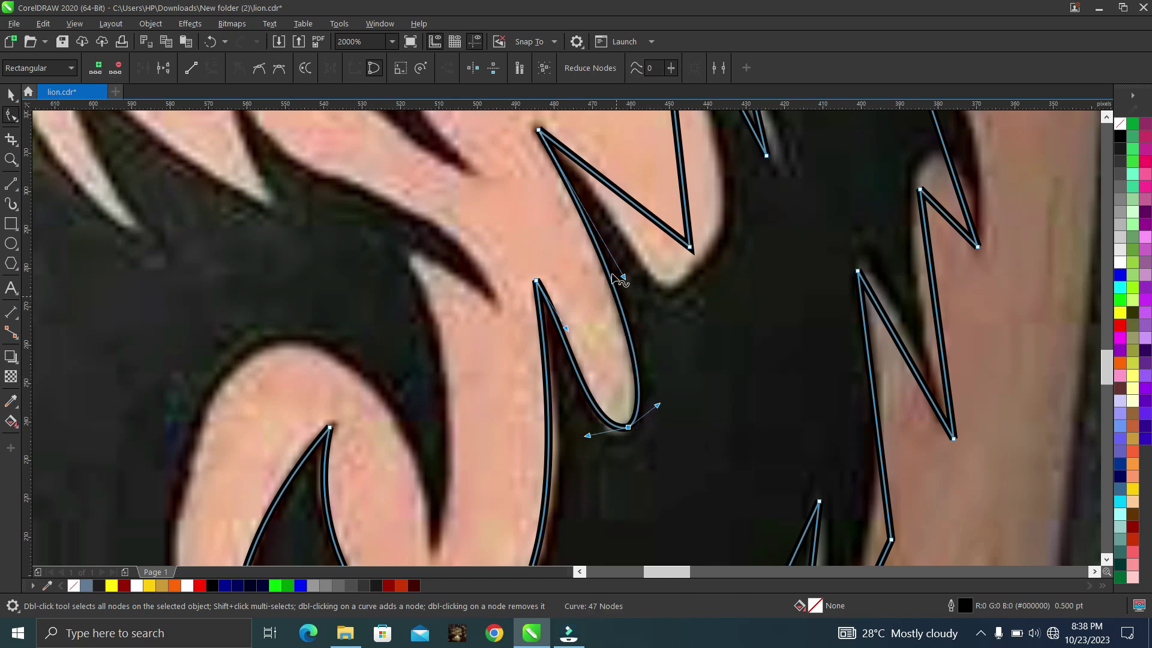
- Convert the left side of the wide skin gap to a curve and fit it to the fur edge with its bottom node and both handles
{"action": "right_click", "coordinate": [635, 207]}
{"action": "left_click", "coordinate": [663, 298]}
{"action": "left_click_drag", "start_coordinate": [641, 210], "coordinate": [659, 291]}
{"action": "left_click_drag", "start_coordinate": [691, 247], "coordinate": [697, 258]}
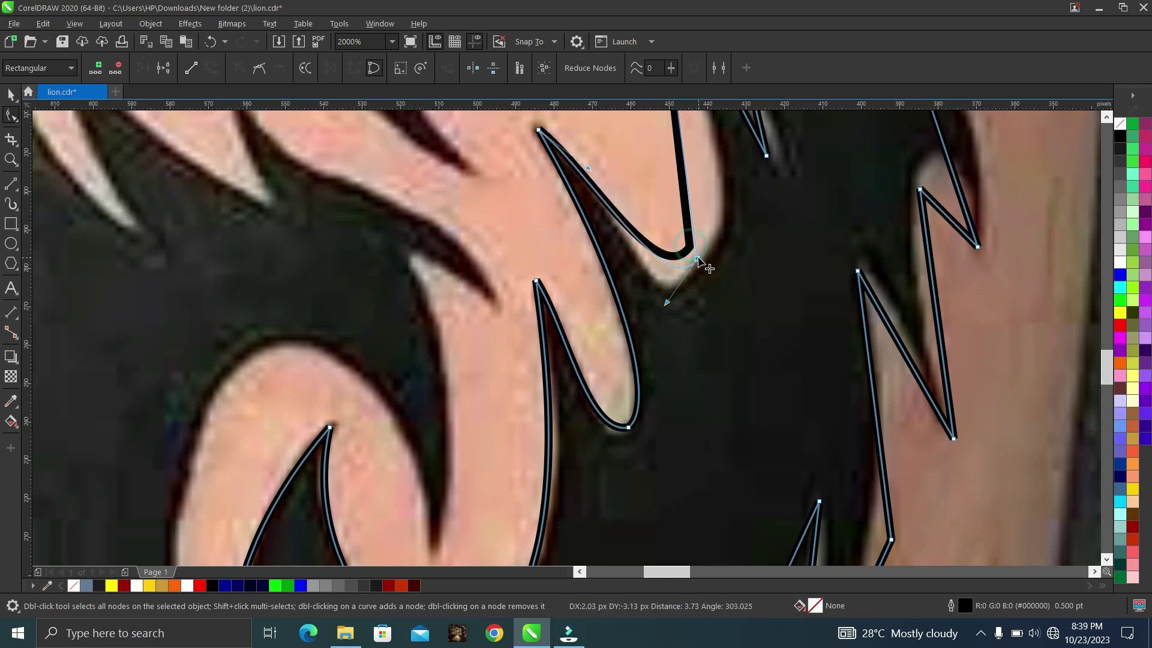
{"action": "left_click_drag", "start_coordinate": [588, 168], "coordinate": [591, 153]}
{"action": "left_click_drag", "start_coordinate": [666, 305], "coordinate": [663, 354]}
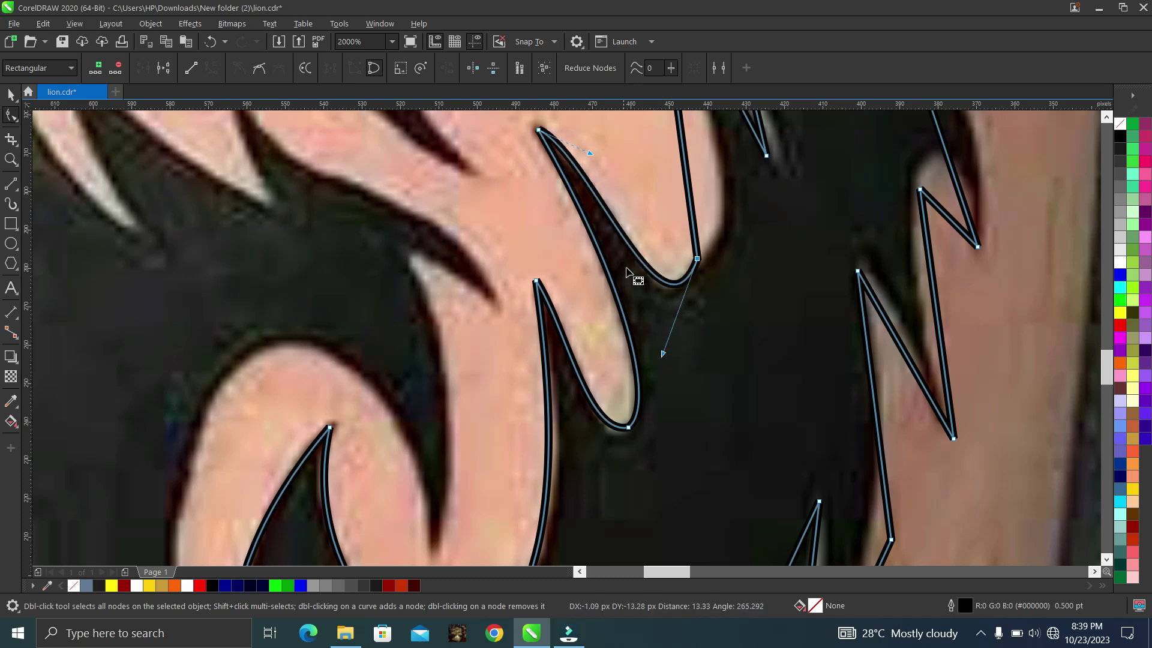
- Move the fur tip node above the wide gap onto the tattoo's tip and convert the segment descending to its right to a curve
{"action": "scroll", "coordinate": [686, 240], "scroll_direction": "down", "scroll_amount": 3}
{"action": "scroll", "coordinate": [714, 204], "scroll_direction": "up", "scroll_amount": 3}
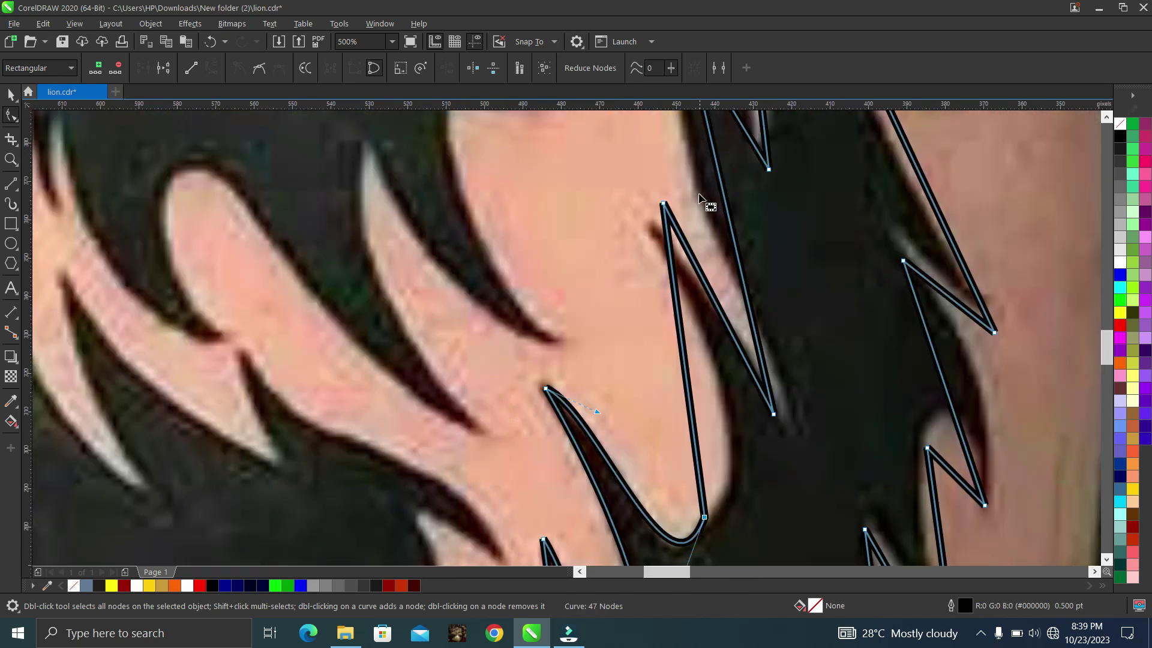
{"action": "left_click_drag", "start_coordinate": [664, 204], "coordinate": [651, 225]}
{"action": "right_click", "coordinate": [712, 313]}
{"action": "left_click", "coordinate": [739, 397]}
- Convert the right side of the wide skin gap to a curve, bow it outward and shape it with its two handles
{"action": "right_click", "coordinate": [680, 387]}
{"action": "left_click", "coordinate": [747, 231]}
{"action": "left_click_drag", "start_coordinate": [682, 387], "coordinate": [733, 412]}
{"action": "right_click", "coordinate": [706, 518]}
{"action": "left_click", "coordinate": [751, 297]}
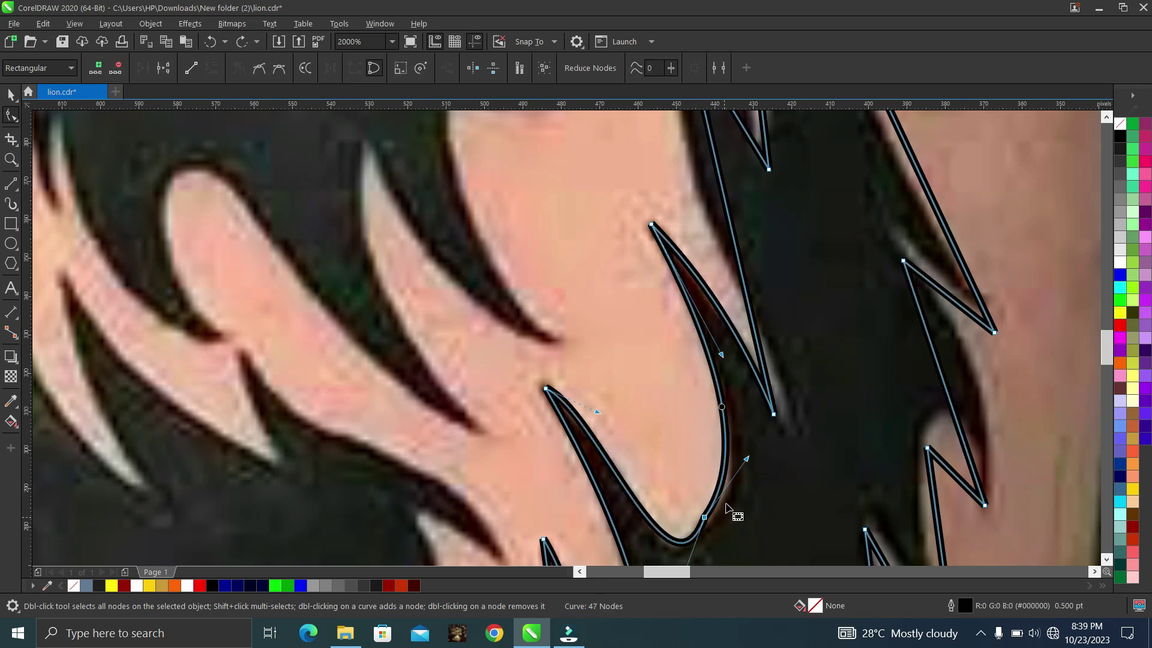
{"action": "left_click_drag", "start_coordinate": [747, 460], "coordinate": [725, 447]}
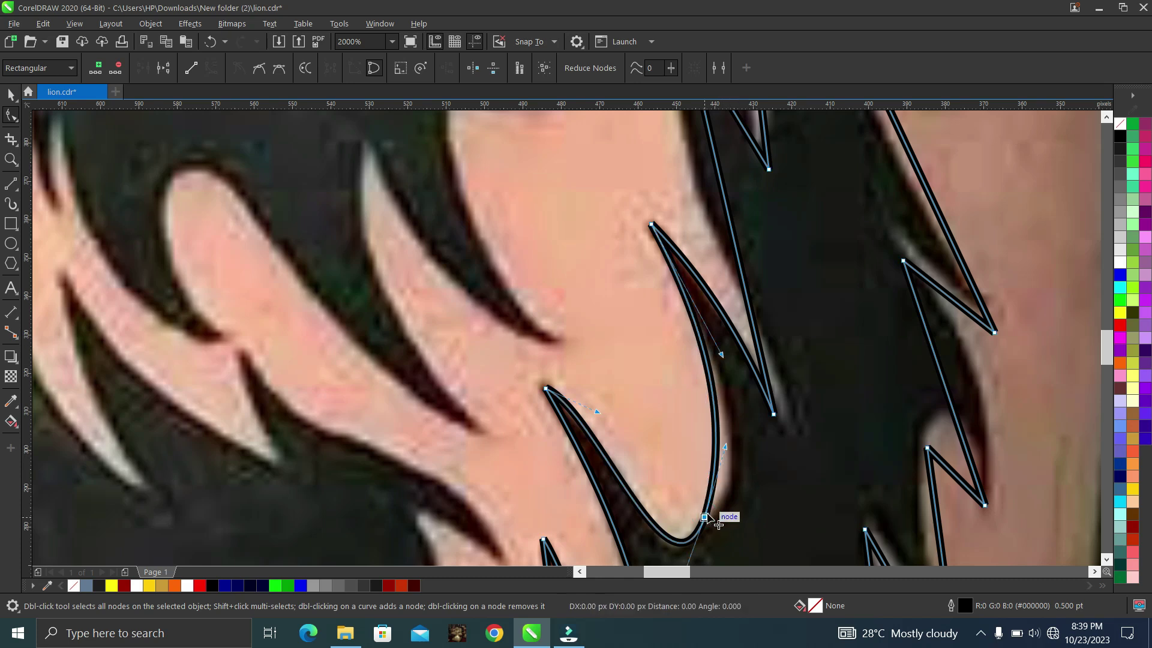
{"action": "left_click_drag", "start_coordinate": [725, 447], "coordinate": [719, 503]}
{"action": "left_click_drag", "start_coordinate": [721, 355], "coordinate": [764, 436]}
- Reposition the wide gap's lower right node to even out the kink where its two curved sides meet
{"action": "scroll", "coordinate": [715, 538], "scroll_direction": "up", "scroll_amount": 2}
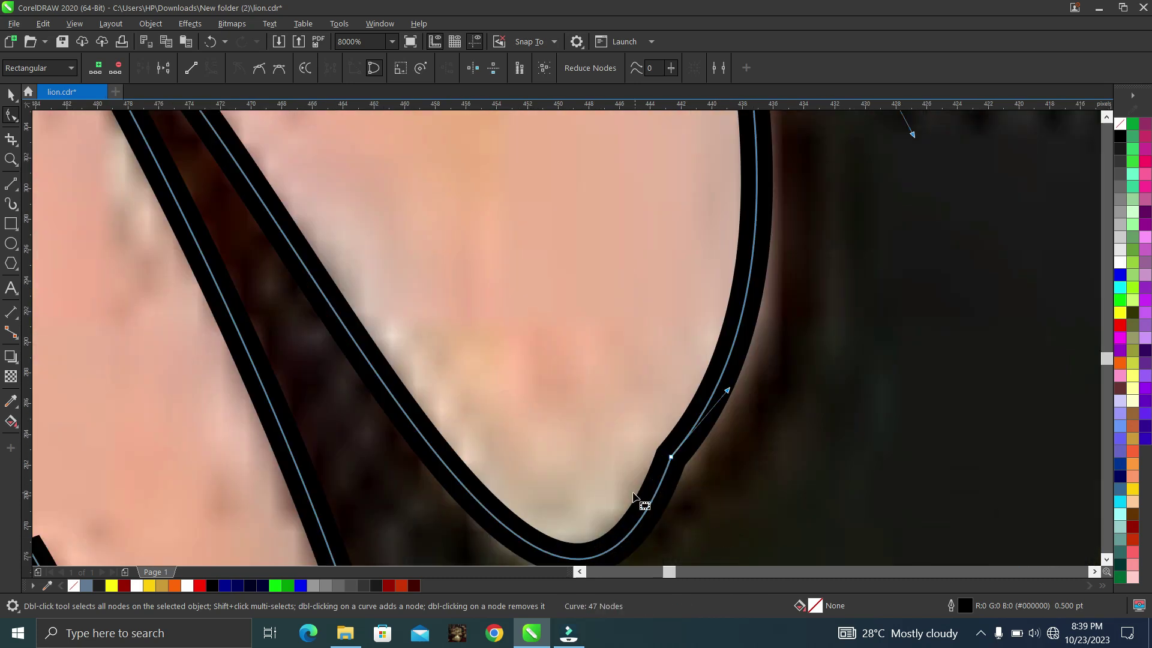
{"action": "scroll", "coordinate": [656, 354], "scroll_direction": "down", "scroll_amount": 1}
{"action": "left_click", "coordinate": [665, 408]}
{"action": "scroll", "coordinate": [629, 380], "scroll_direction": "down", "scroll_amount": 2}
{"action": "mouse_move", "coordinate": [619, 440]}
{"action": "left_mouse_down"}
{"action": "mouse_move", "coordinate": [613, 417]}
{"action": "mouse_move", "coordinate": [633, 429]}
{"action": "left_mouse_up"}
{"action": "scroll", "coordinate": [634, 381], "scroll_direction": "up", "scroll_amount": 2}
{"action": "scroll", "coordinate": [631, 432], "scroll_direction": "down", "scroll_amount": 1}
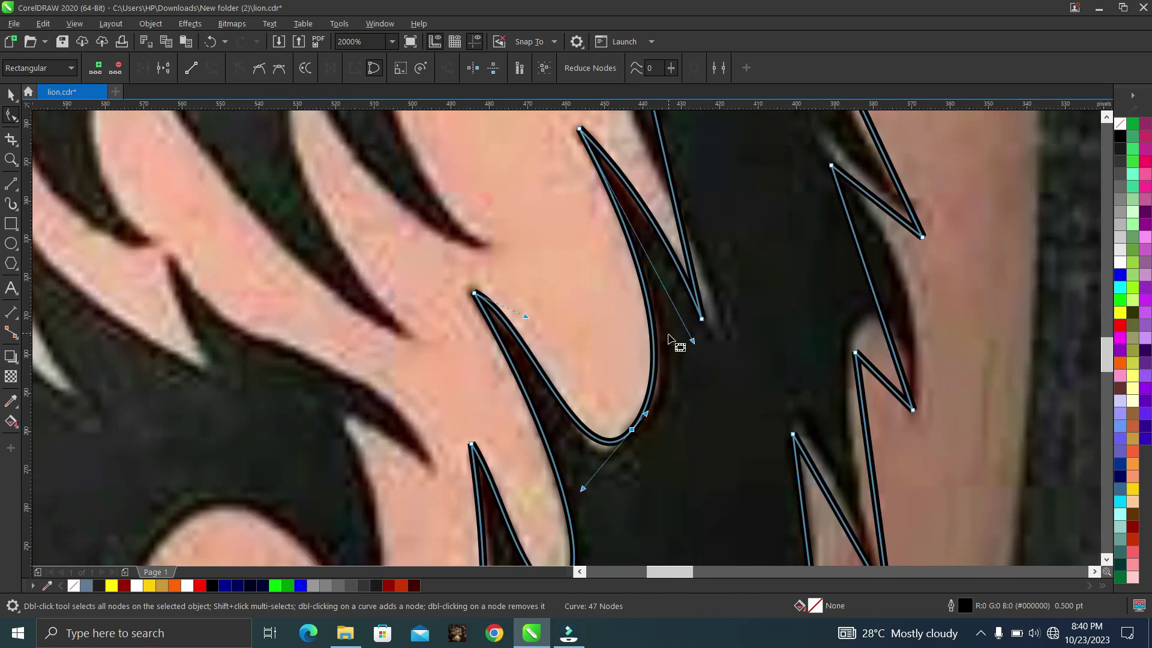
{"action": "scroll", "coordinate": [599, 450], "scroll_direction": "down", "scroll_amount": 5}
{"action": "scroll", "coordinate": [659, 526], "scroll_direction": "up", "scroll_amount": 4}
{"action": "scroll", "coordinate": [660, 527], "scroll_direction": "up", "scroll_amount": 1}
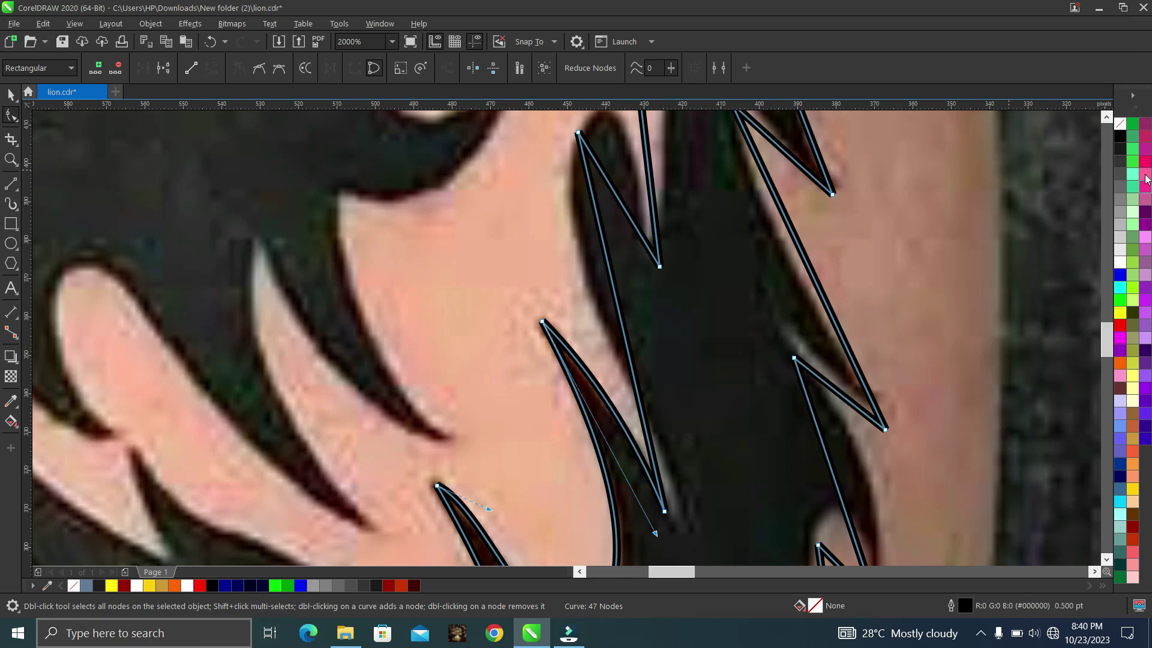
- Convert the long segment above the wide skin gap to a curve and move its upper node onto the rounded fur tuft's top
{"action": "scroll", "coordinate": [675, 510], "scroll_direction": "up", "scroll_amount": 1}
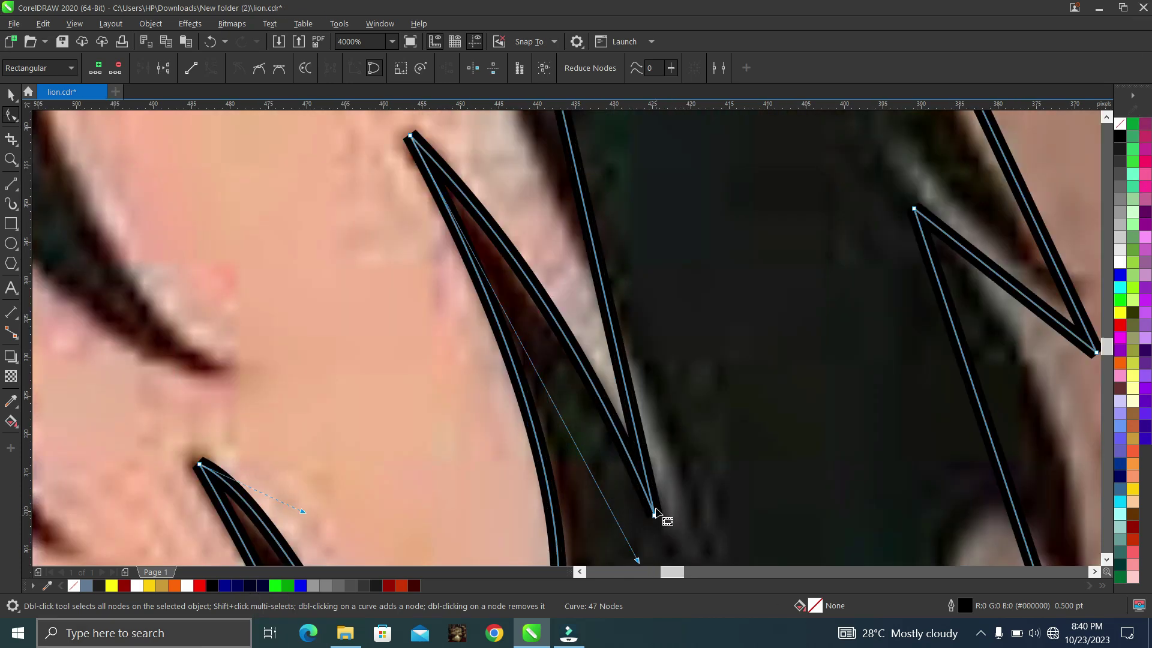
{"action": "scroll", "coordinate": [665, 437], "scroll_direction": "down", "scroll_amount": 1}
{"action": "right_click", "coordinate": [602, 222]}
{"action": "left_click", "coordinate": [654, 319]}
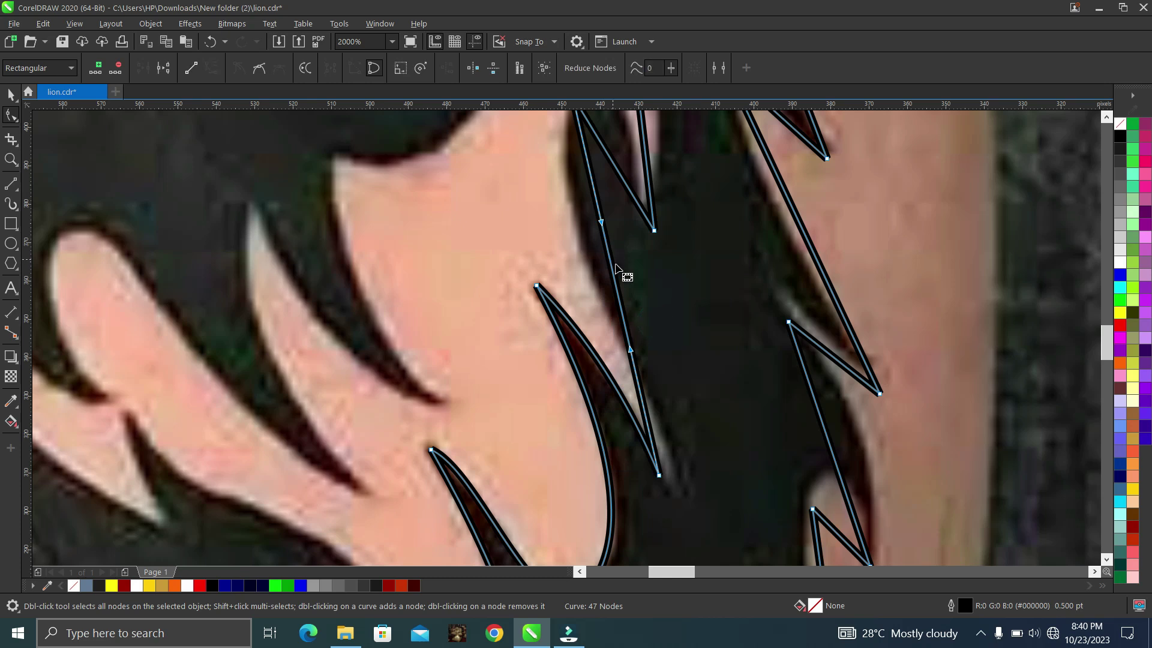
{"action": "scroll", "coordinate": [611, 240], "scroll_direction": "down", "scroll_amount": 1}
{"action": "scroll", "coordinate": [605, 169], "scroll_direction": "up", "scroll_amount": 1}
{"action": "left_click_drag", "start_coordinate": [578, 169], "coordinate": [600, 149]}
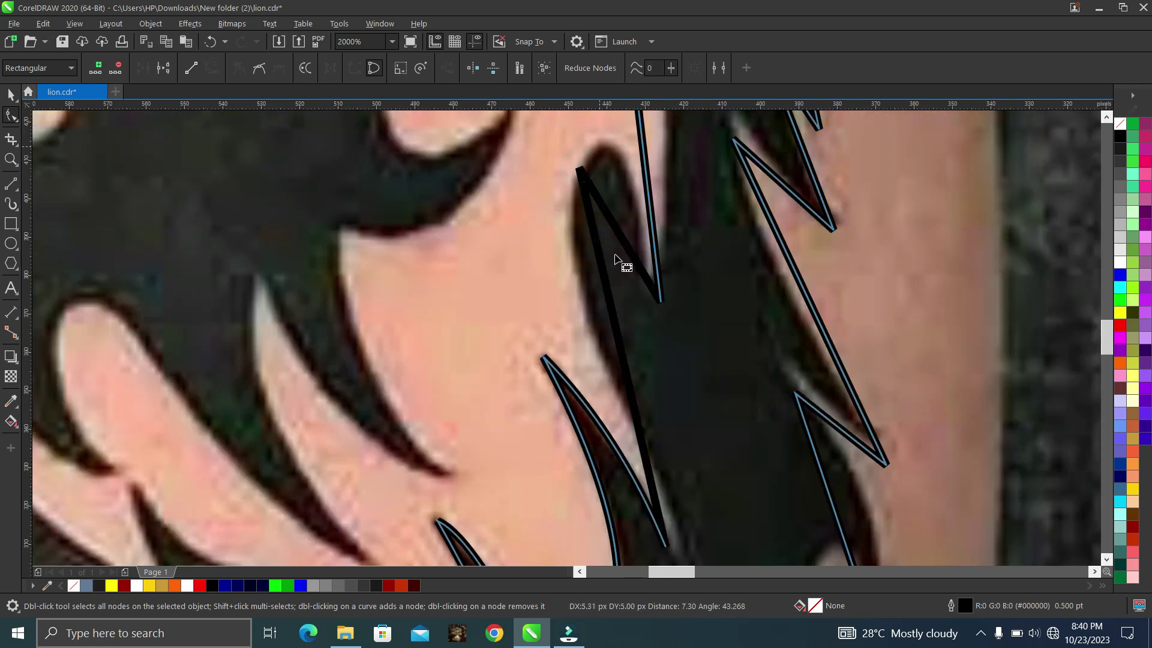
- Bow the rounded tuft's left curve outward with its handles so it follows the fur edge down to the gap
{"action": "left_click_drag", "start_coordinate": [628, 274], "coordinate": [530, 207]}
{"action": "scroll", "coordinate": [636, 253], "scroll_direction": "down", "scroll_amount": 1}
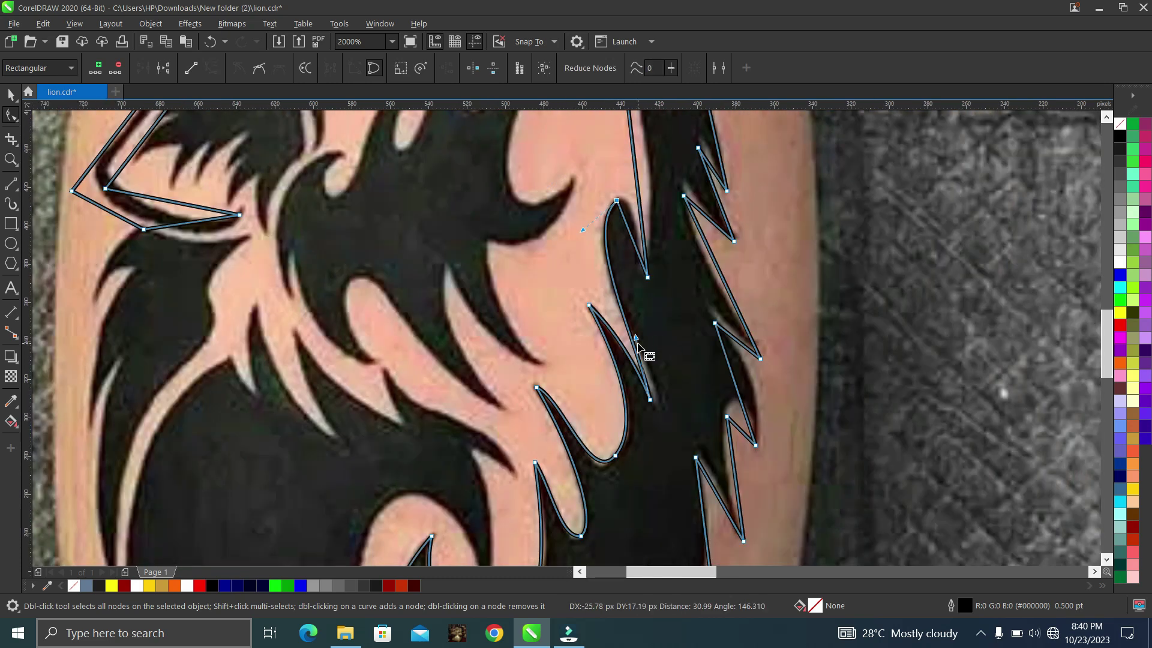
{"action": "left_click_drag", "start_coordinate": [636, 338], "coordinate": [623, 307]}
{"action": "scroll", "coordinate": [669, 424], "scroll_direction": "up", "scroll_amount": 1}
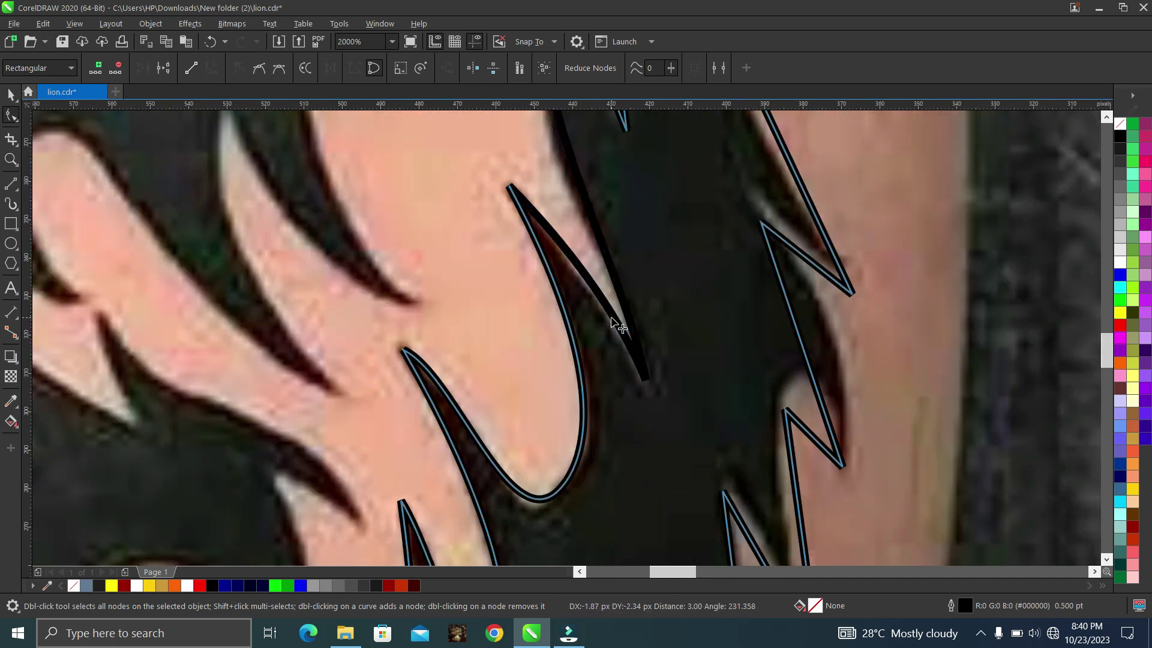
{"action": "scroll", "coordinate": [703, 330], "scroll_direction": "down", "scroll_amount": 1}
{"action": "left_click_drag", "start_coordinate": [588, 184], "coordinate": [589, 190]}
{"action": "scroll", "coordinate": [666, 214], "scroll_direction": "down", "scroll_amount": 2}
{"action": "scroll", "coordinate": [660, 170], "scroll_direction": "up", "scroll_amount": 2}
- Reposition the bottom node of the narrow notch beside the rounded tuft, convert the long segment above it to a curve and bow it rightward
{"action": "left_click_drag", "start_coordinate": [682, 356], "coordinate": [706, 217]}
{"action": "scroll", "coordinate": [680, 337], "scroll_direction": "up", "scroll_amount": 2}
{"action": "left_click_drag", "start_coordinate": [681, 334], "coordinate": [661, 350]}
{"action": "scroll", "coordinate": [662, 349], "scroll_direction": "down", "scroll_amount": 2}
{"action": "right_click", "coordinate": [649, 239]}
{"action": "left_click", "coordinate": [690, 330]}
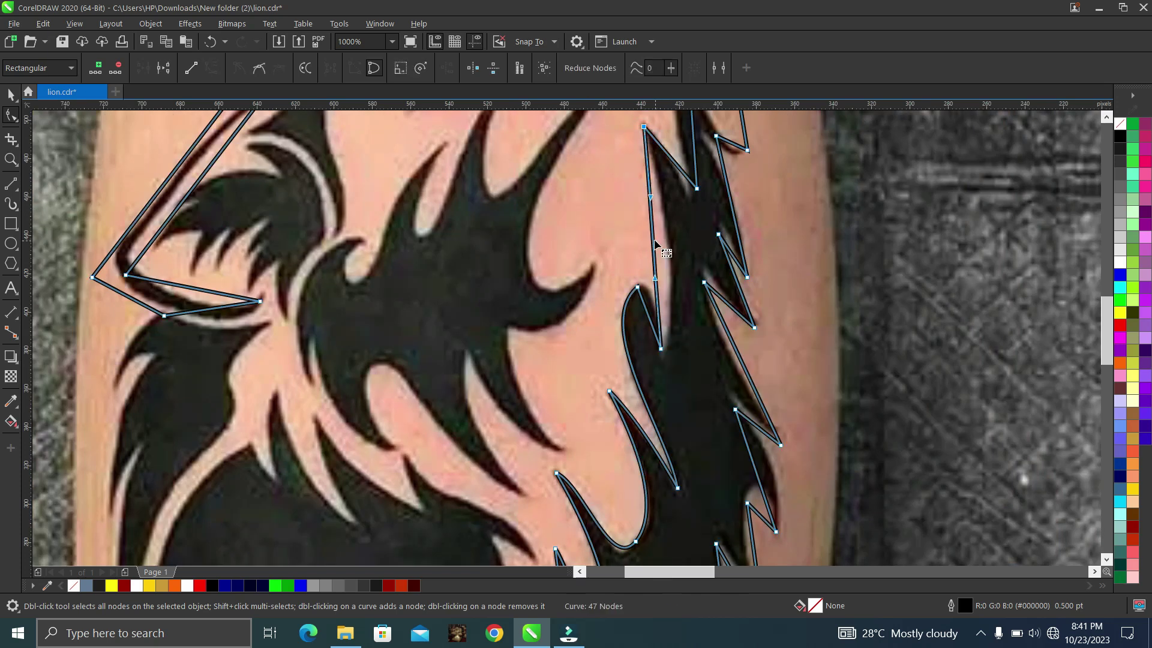
{"action": "left_click_drag", "start_coordinate": [653, 239], "coordinate": [668, 248]}
{"action": "left_click_drag", "start_coordinate": [667, 311], "coordinate": [663, 311]}
- Convert the short segment on the rounded tuft's right side to a curve and bow it into the rounded top
{"action": "right_click", "coordinate": [648, 313]}
{"action": "left_click", "coordinate": [674, 415]}
{"action": "scroll", "coordinate": [665, 313], "scroll_direction": "up", "scroll_amount": 4}
{"action": "left_click_drag", "start_coordinate": [658, 324], "coordinate": [668, 254]}
{"action": "scroll", "coordinate": [670, 258], "scroll_direction": "down", "scroll_amount": 3}
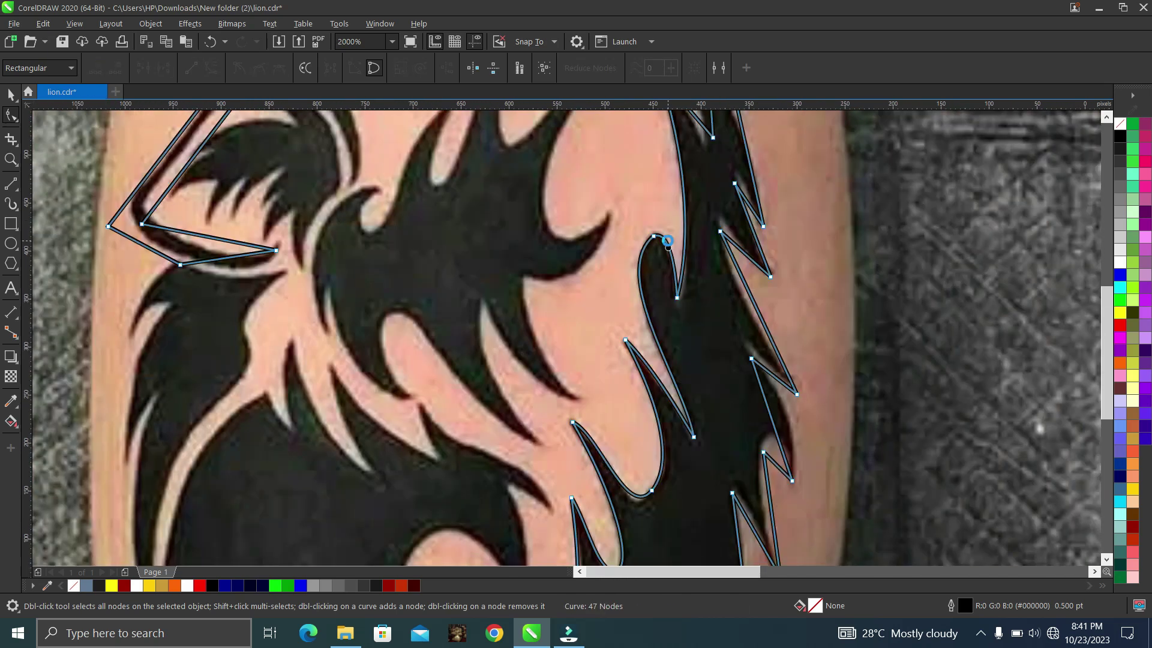
- Move the next notch's bottom node onto the skin point, convert the notch's left side to a curve and bow it slightly
{"action": "scroll", "coordinate": [686, 181], "scroll_direction": "up", "scroll_amount": 1}
{"action": "scroll", "coordinate": [686, 181], "scroll_direction": "up", "scroll_amount": 2}
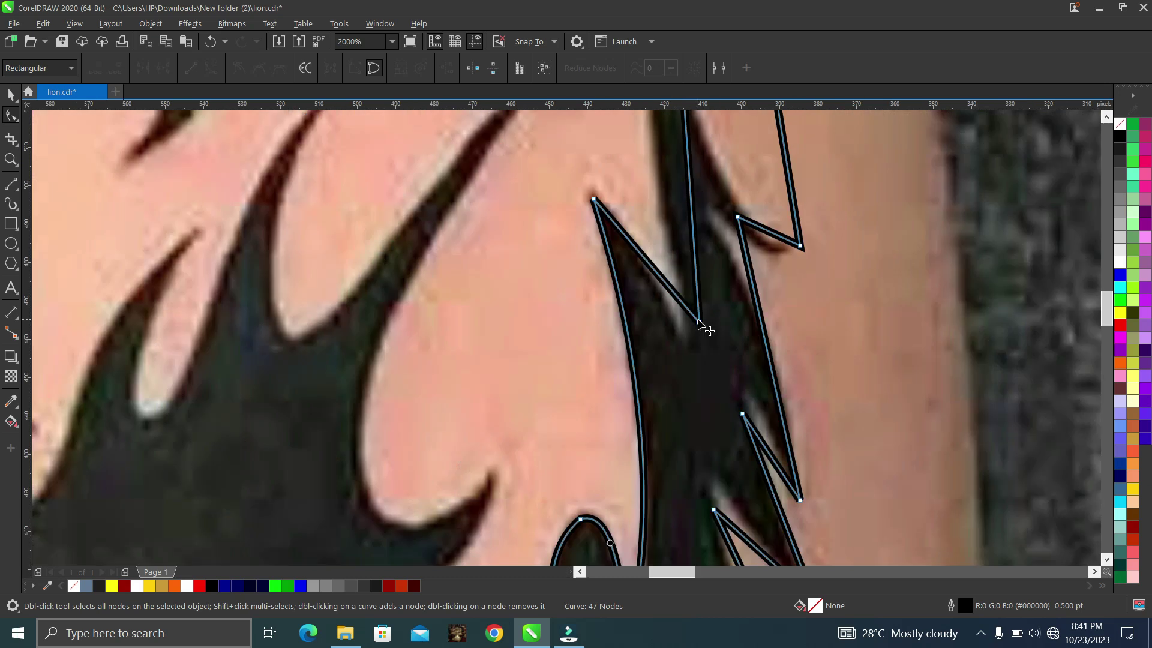
{"action": "left_click_drag", "start_coordinate": [699, 324], "coordinate": [683, 331]}
{"action": "right_click", "coordinate": [643, 270]}
{"action": "left_click", "coordinate": [677, 368]}
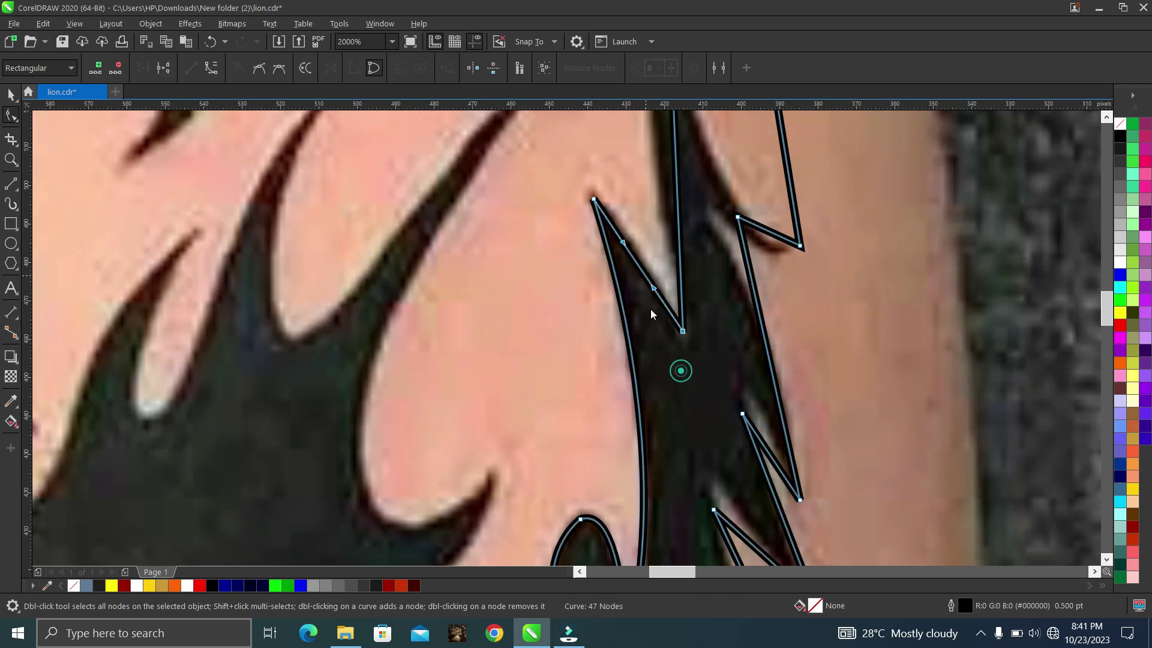
{"action": "left_click_drag", "start_coordinate": [643, 274], "coordinate": [649, 270]}
{"action": "scroll", "coordinate": [651, 273], "scroll_direction": "down", "scroll_amount": 3}
- Convert the long throat segment rising from that notch to a curve and bow it toward the fur's left edge
{"action": "scroll", "coordinate": [658, 186], "scroll_direction": "up", "scroll_amount": 2}
{"action": "scroll", "coordinate": [658, 188], "scroll_direction": "up", "scroll_amount": 2}
{"action": "right_click", "coordinate": [743, 363]}
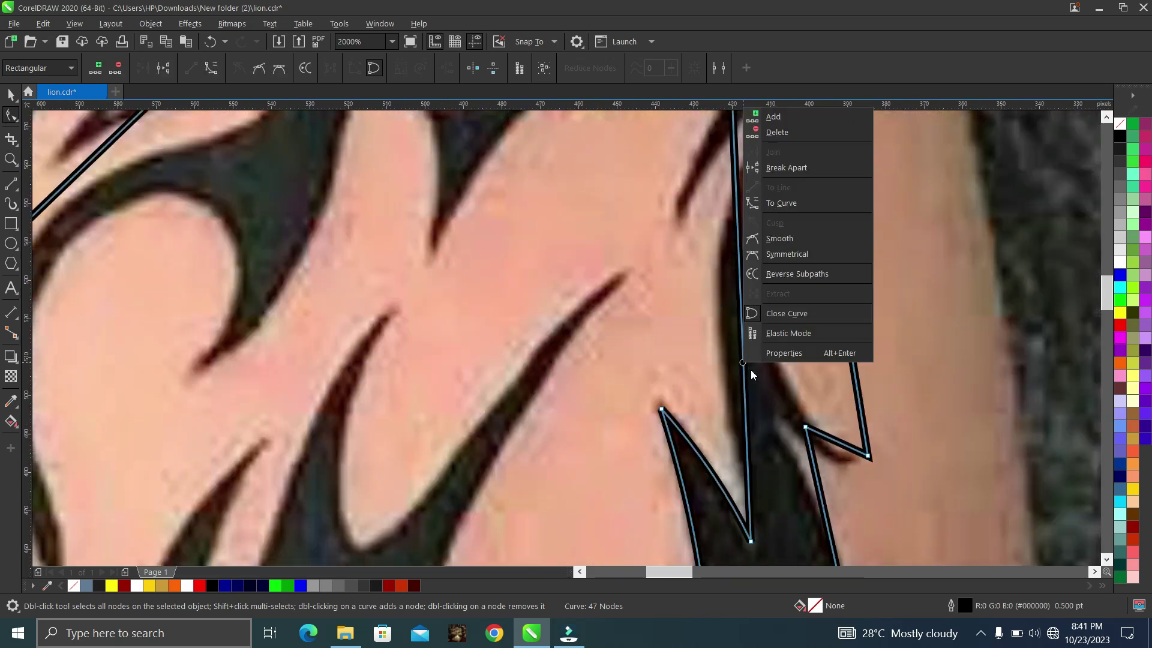
{"action": "left_click", "coordinate": [783, 207]}
{"action": "left_click_drag", "start_coordinate": [745, 329], "coordinate": [693, 325]}
{"action": "scroll", "coordinate": [693, 325], "scroll_direction": "down", "scroll_amount": 2}
{"action": "left_click_drag", "start_coordinate": [720, 227], "coordinate": [722, 208]}
- Add nodes along the long throat curve and bend it into an S following the inner skin edge
{"action": "scroll", "coordinate": [720, 266], "scroll_direction": "up", "scroll_amount": 4}
{"action": "double_click", "coordinate": [709, 267]}
{"action": "scroll", "coordinate": [710, 269], "scroll_direction": "down", "scroll_amount": 4}
{"action": "left_click_drag", "start_coordinate": [712, 179], "coordinate": [738, 178]}
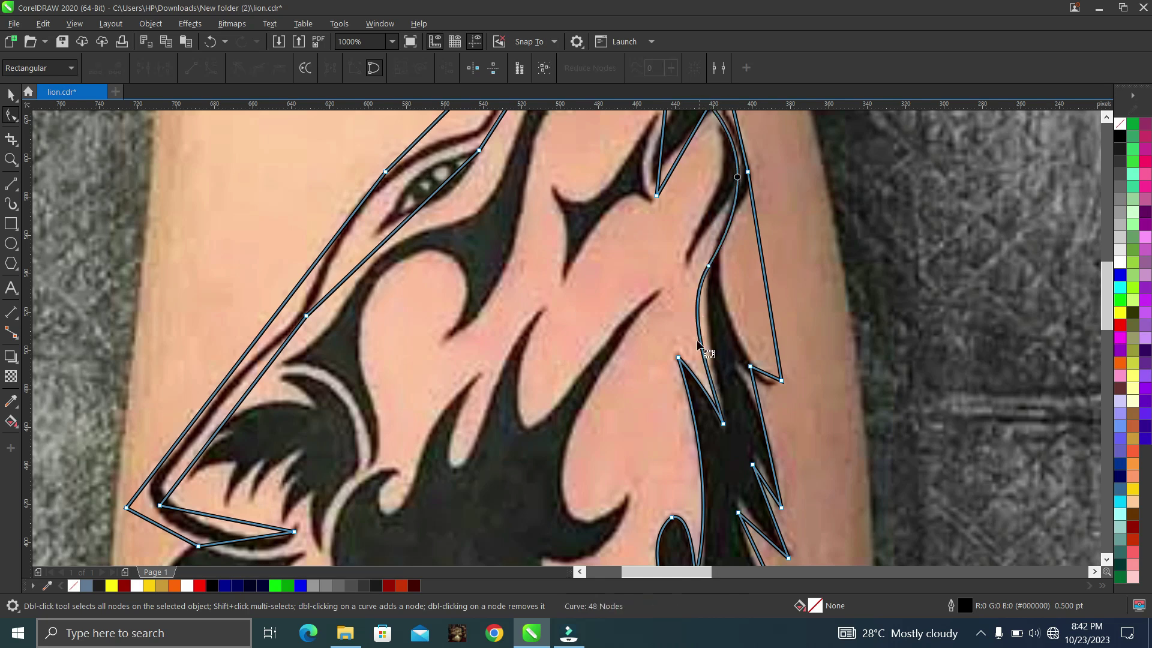
{"action": "key", "text": "ctrl+z"}
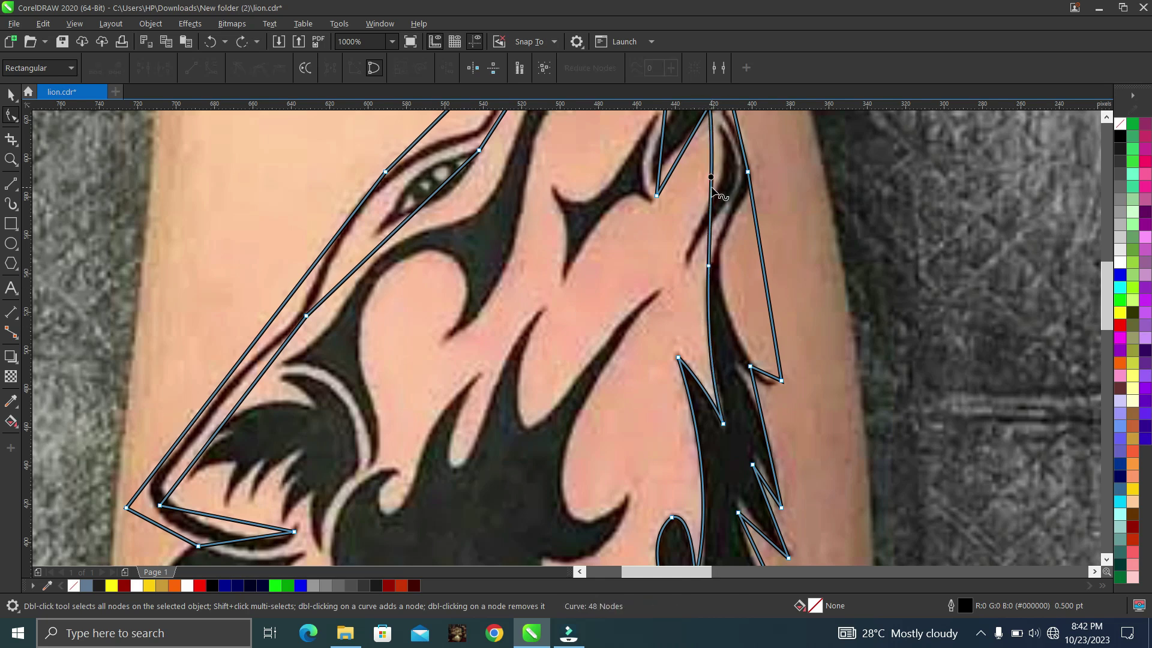
{"action": "left_click_drag", "start_coordinate": [711, 176], "coordinate": [680, 295]}
{"action": "scroll", "coordinate": [744, 178], "scroll_direction": "up", "scroll_amount": 1}
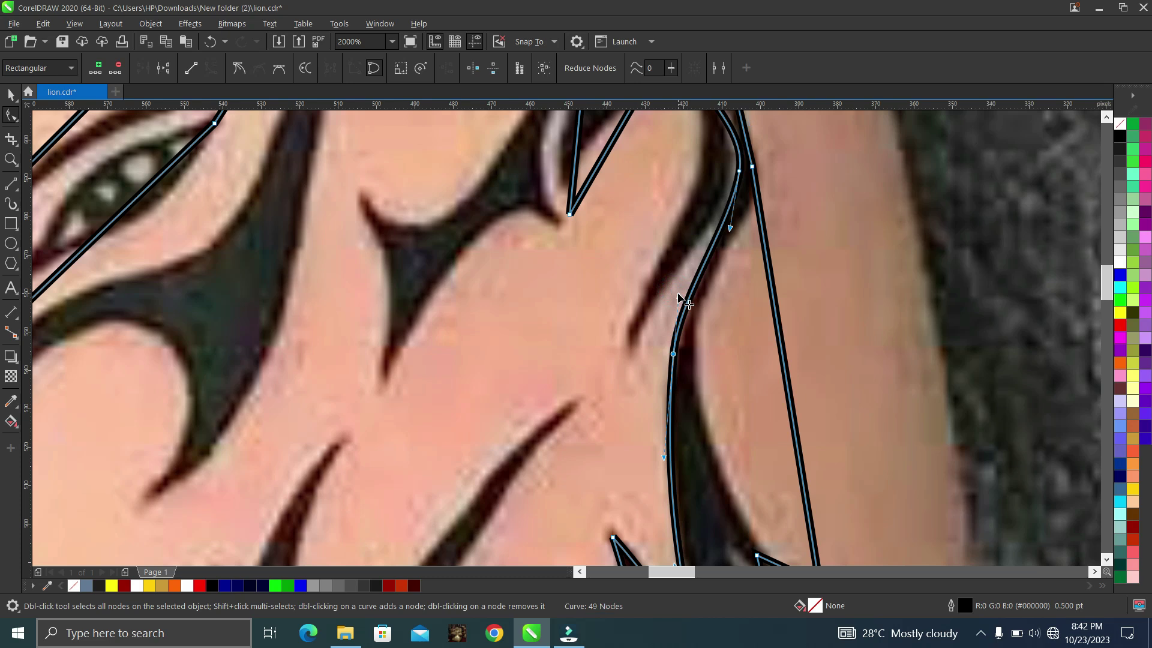
{"action": "scroll", "coordinate": [680, 294], "scroll_direction": "down", "scroll_amount": 1}
- Move the throat curve's top node onto the skin tip and refine the upper bend with its handles and middle node
{"action": "scroll", "coordinate": [696, 172], "scroll_direction": "up", "scroll_amount": 2}
{"action": "left_click_drag", "start_coordinate": [621, 137], "coordinate": [653, 146]}
{"action": "left_click_drag", "start_coordinate": [660, 238], "coordinate": [687, 207]}
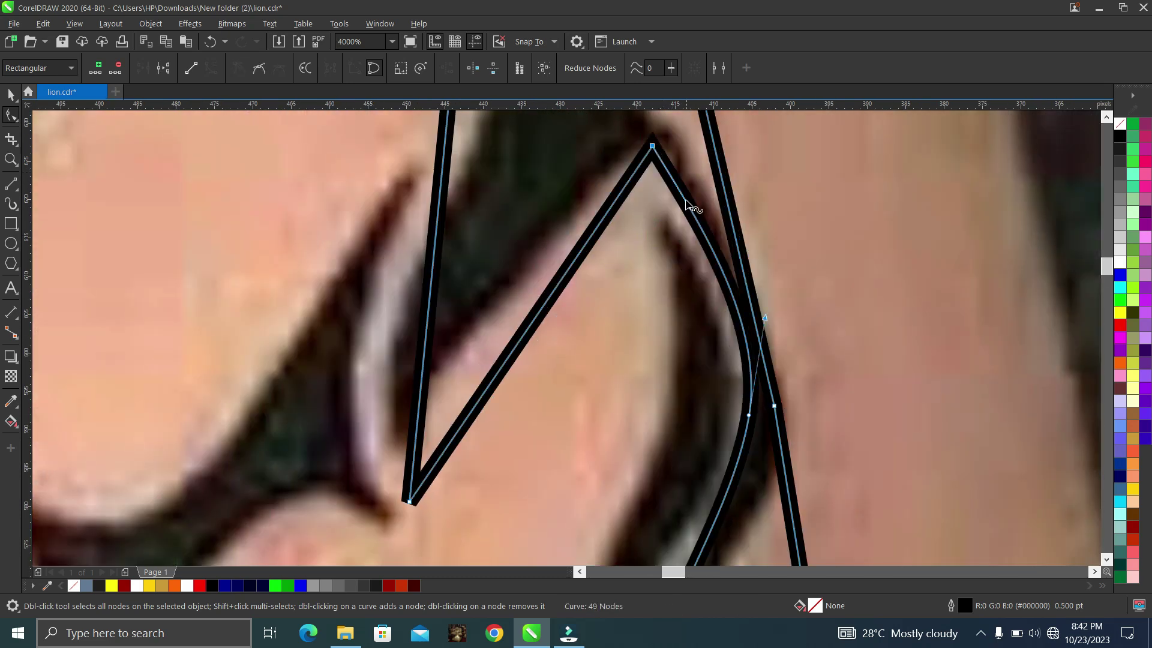
{"action": "left_click_drag", "start_coordinate": [766, 317], "coordinate": [747, 324]}
{"action": "scroll", "coordinate": [744, 327], "scroll_direction": "down", "scroll_amount": 3}
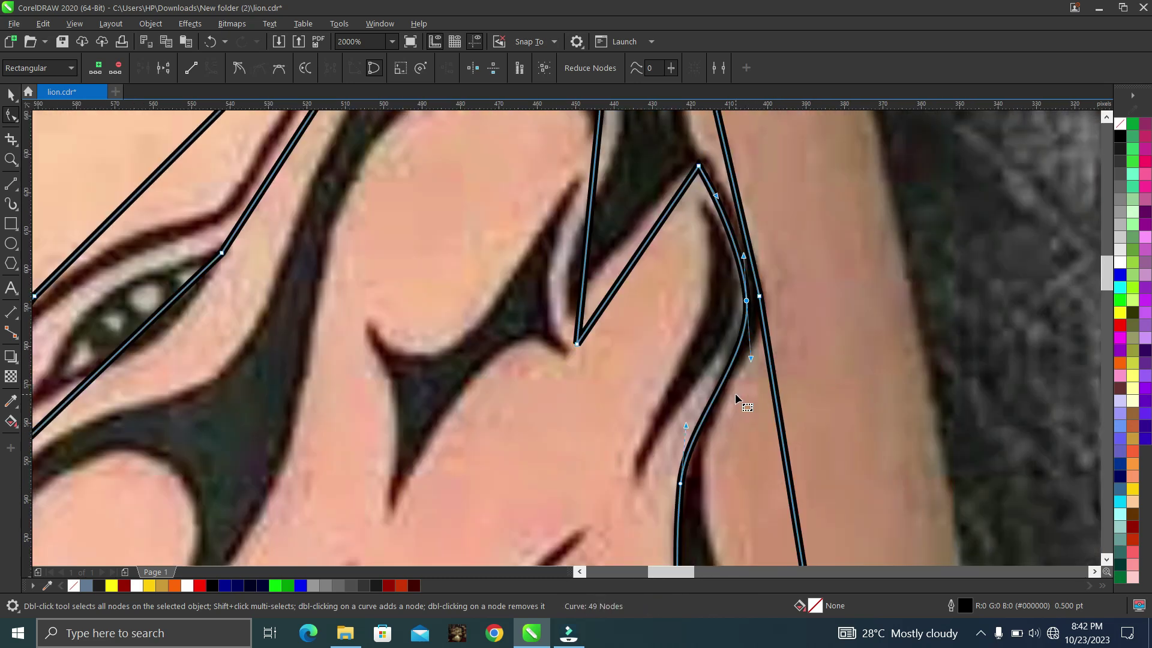
{"action": "left_click_drag", "start_coordinate": [745, 358], "coordinate": [741, 360]}
{"action": "left_click_drag", "start_coordinate": [746, 301], "coordinate": [742, 309]}
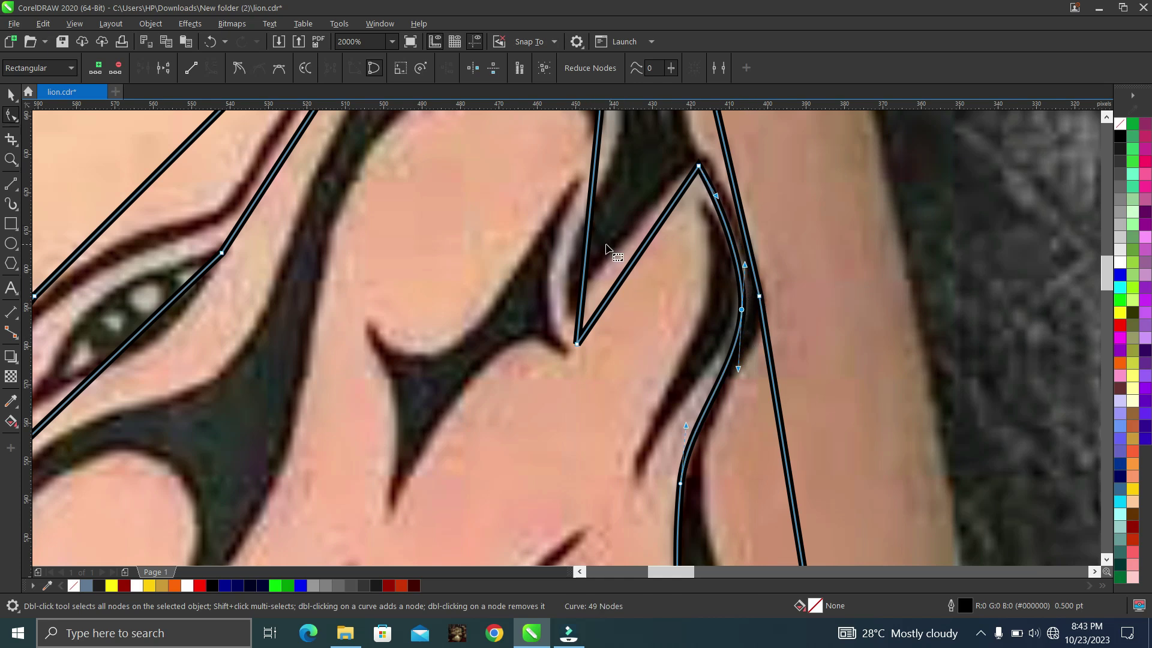
- Convert the segment descending left from the throat tip to a curve and bow it up along the black jaw edge
{"action": "right_click", "coordinate": [633, 264]}
{"action": "left_click", "coordinate": [694, 360]}
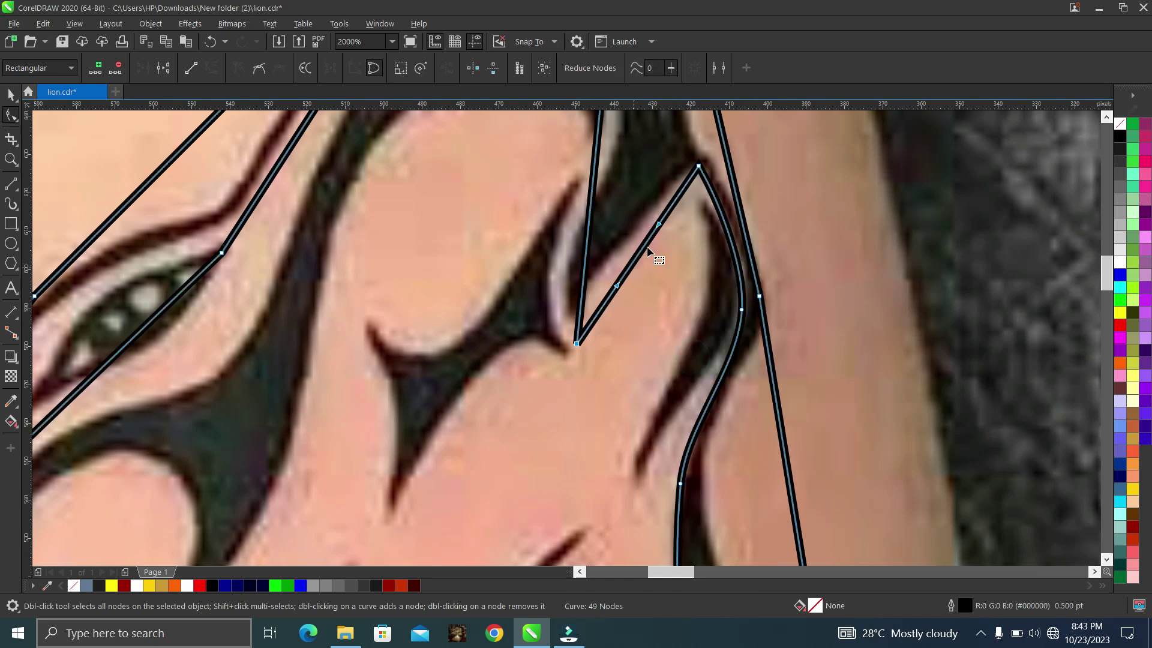
{"action": "left_click_drag", "start_coordinate": [643, 246], "coordinate": [605, 234]}
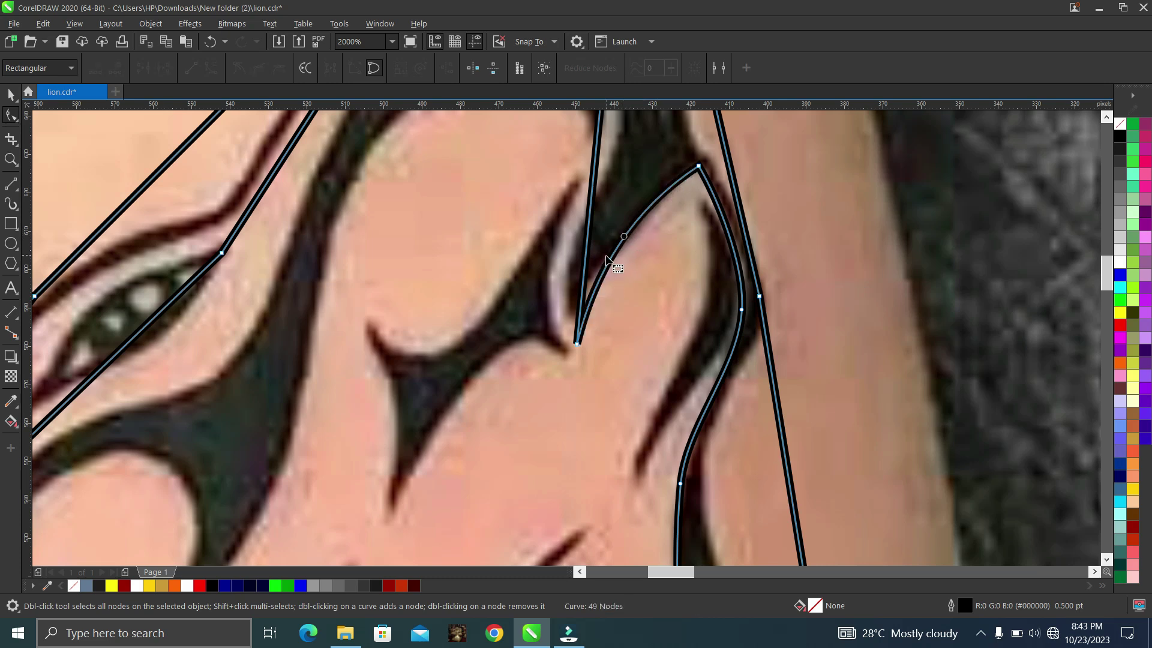
{"action": "scroll", "coordinate": [604, 233], "scroll_direction": "down", "scroll_amount": 3}
{"action": "scroll", "coordinate": [605, 233], "scroll_direction": "up", "scroll_amount": 3}
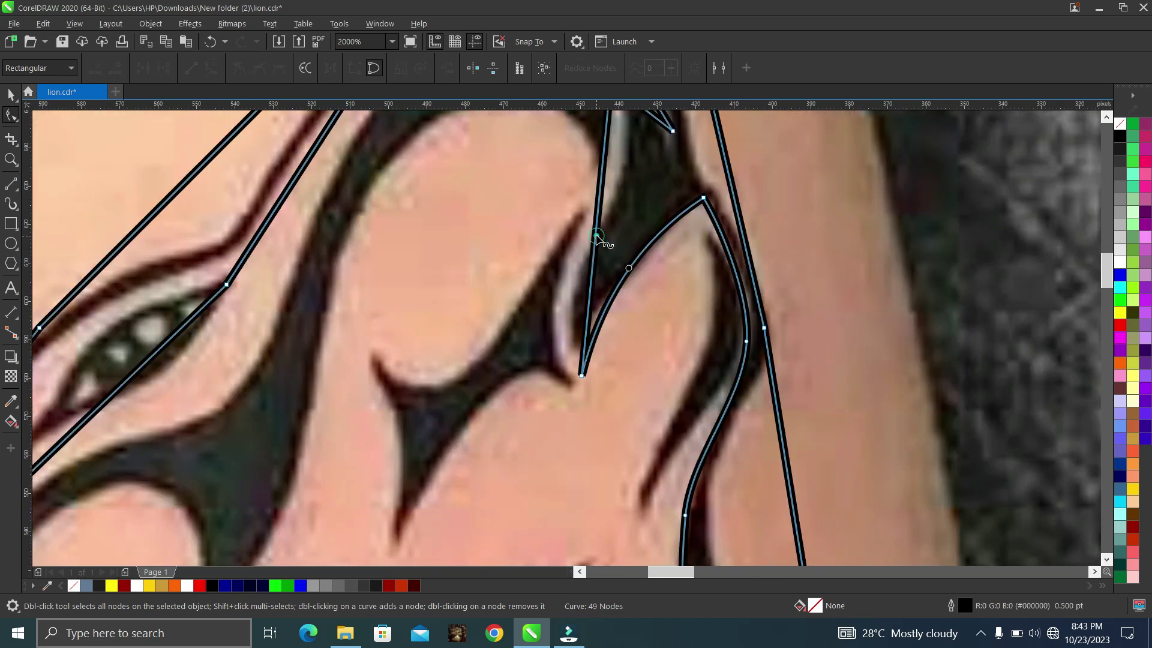
- Convert the left side of the black jaw point to a curve, bow it outward and fit the point's bottom node to the tattoo
{"action": "right_click", "coordinate": [595, 235]}
{"action": "left_click", "coordinate": [635, 332]}
{"action": "left_click_drag", "start_coordinate": [592, 279], "coordinate": [549, 274]}
{"action": "left_click_drag", "start_coordinate": [582, 377], "coordinate": [581, 356]}
{"action": "scroll", "coordinate": [596, 329], "scroll_direction": "down", "scroll_amount": 3}
{"action": "scroll", "coordinate": [615, 289], "scroll_direction": "up", "scroll_amount": 3}
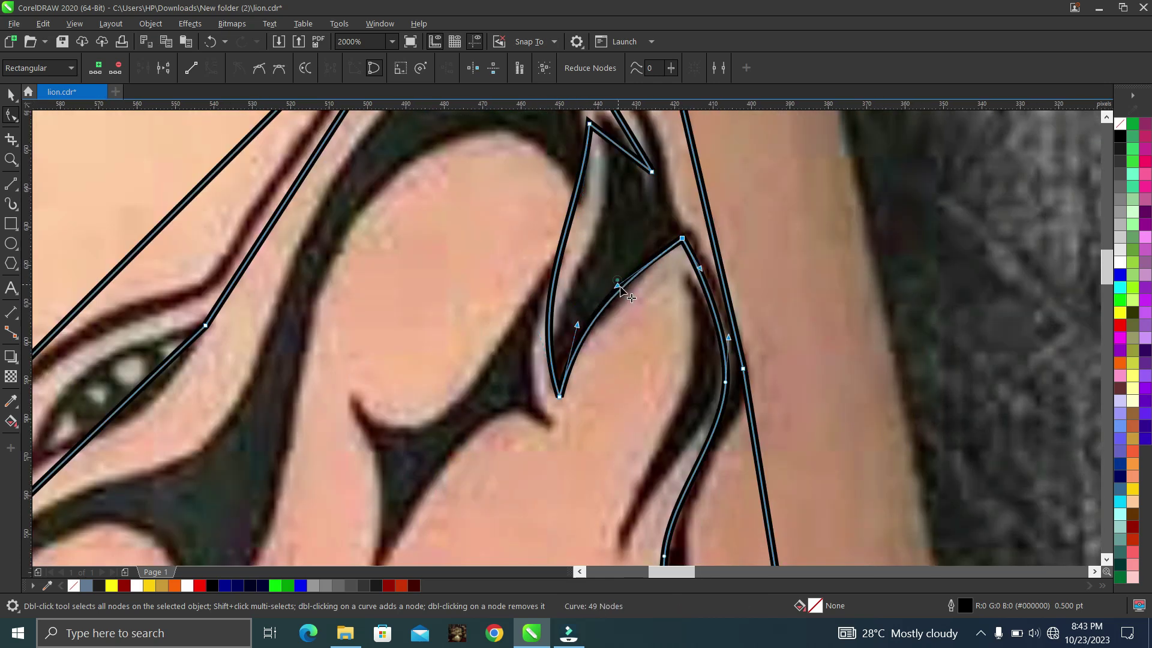
- Shape the jaw's left curve into an S with its upper handle and move its top node onto the tattoo's tip
{"action": "left_click_drag", "start_coordinate": [580, 219], "coordinate": [636, 252]}
{"action": "scroll", "coordinate": [635, 249], "scroll_direction": "down", "scroll_amount": 3}
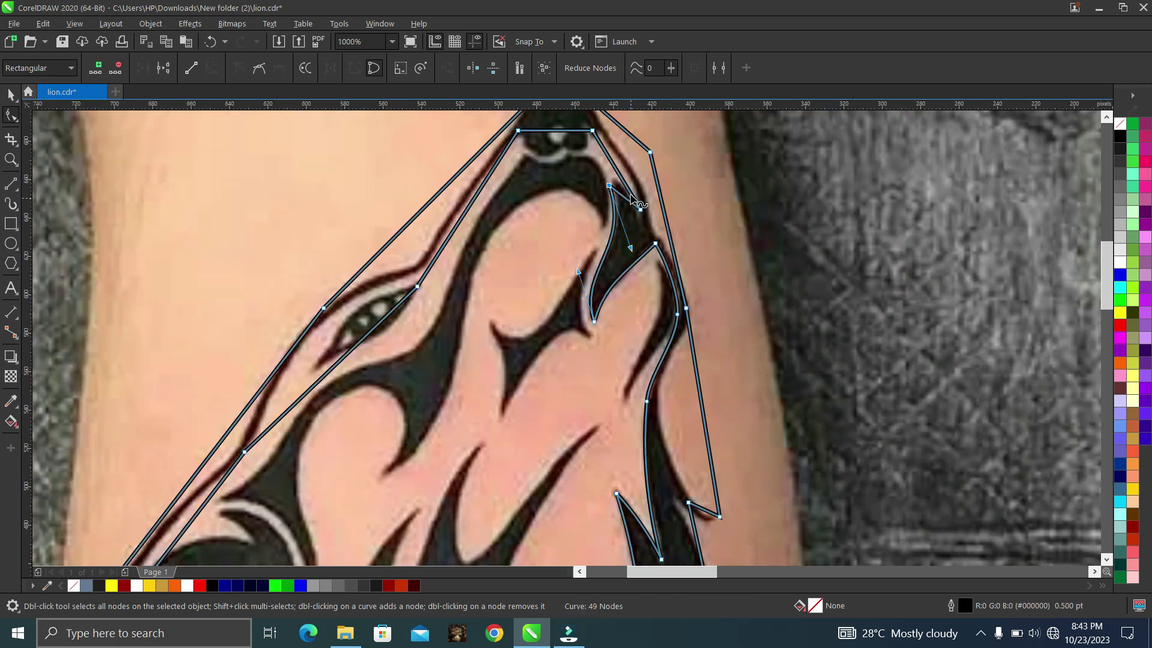
{"action": "scroll", "coordinate": [629, 179], "scroll_direction": "up", "scroll_amount": 2}
{"action": "left_click_drag", "start_coordinate": [548, 206], "coordinate": [559, 189]}
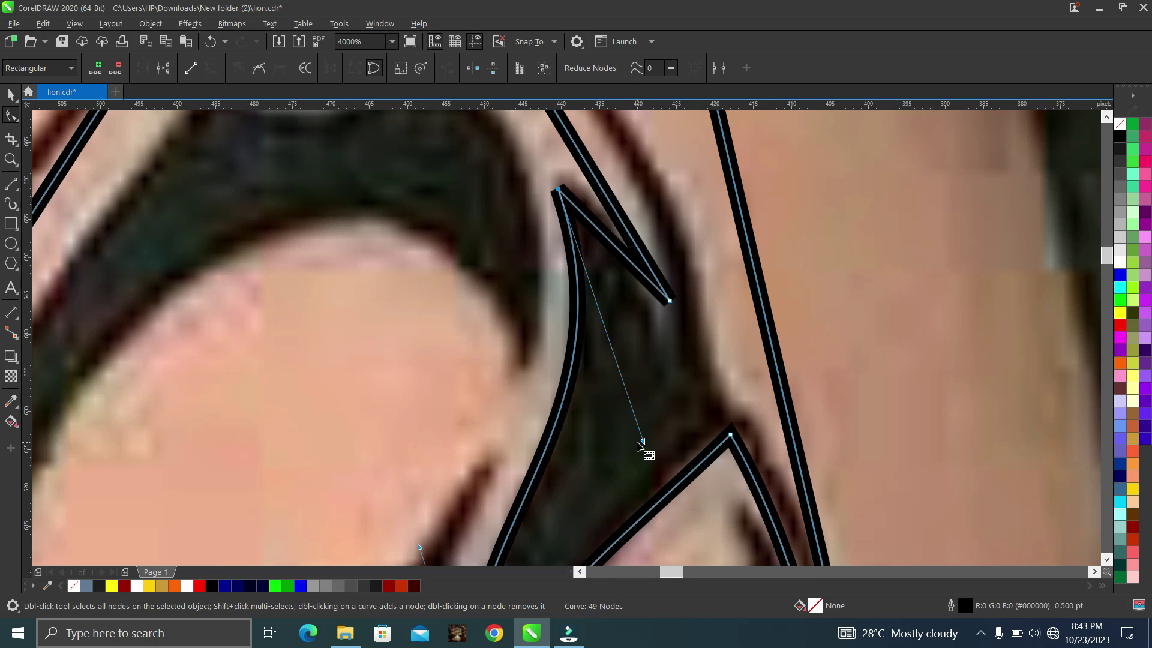
- Convert the segment from the nose down to the mouth notch to a curve, bow it outward and adjust its nose-side node and handle
{"action": "scroll", "coordinate": [659, 298], "scroll_direction": "down", "scroll_amount": 1}
{"action": "right_click", "coordinate": [603, 192]}
{"action": "left_click", "coordinate": [639, 279]}
{"action": "left_click_drag", "start_coordinate": [616, 213], "coordinate": [631, 207]}
{"action": "left_click_drag", "start_coordinate": [572, 141], "coordinate": [578, 145]}
{"action": "left_click_drag", "start_coordinate": [632, 188], "coordinate": [621, 202]}
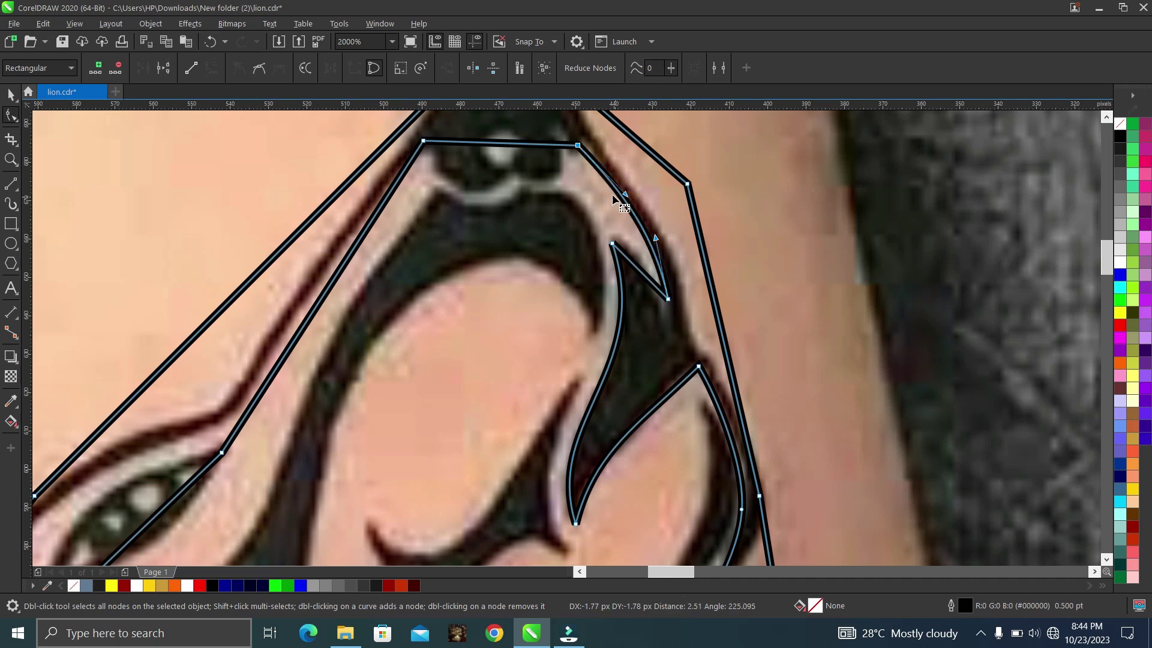
- Convert the segment under the nose to a curve, add a middle node and shape two lobes along the nose's lower edge
{"action": "right_click", "coordinate": [501, 144]}
{"action": "left_click", "coordinate": [530, 242]}
{"action": "left_click_drag", "start_coordinate": [526, 144], "coordinate": [536, 225]}
{"action": "left_click_drag", "start_coordinate": [577, 145], "coordinate": [569, 147]}
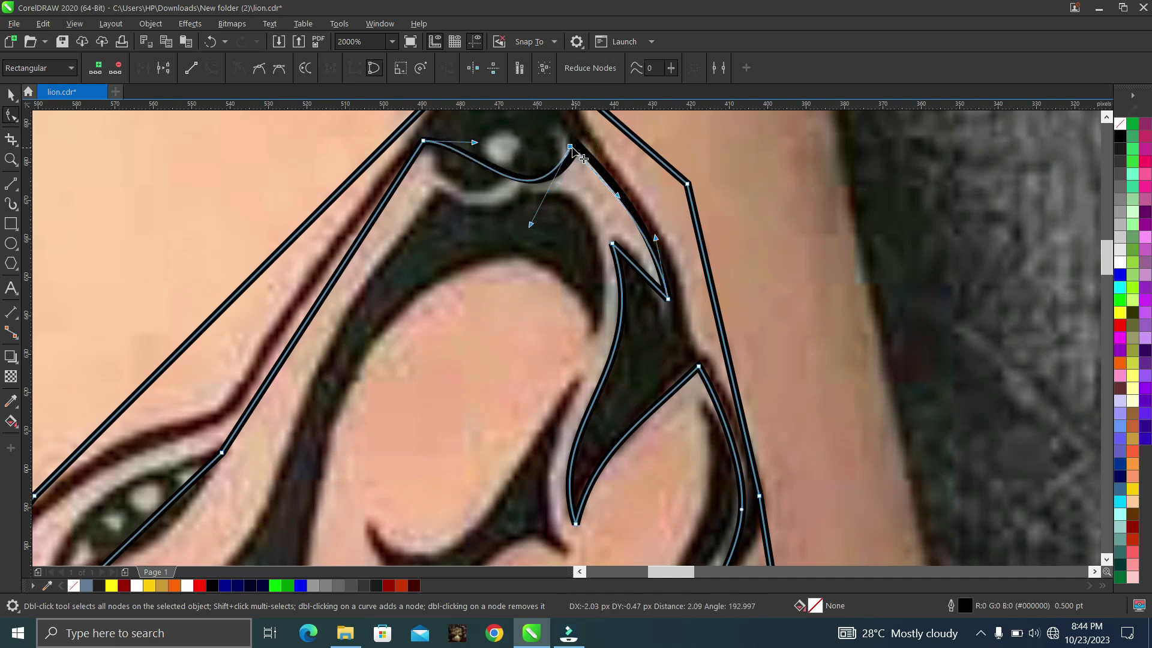
{"action": "double_click", "coordinate": [513, 180]}
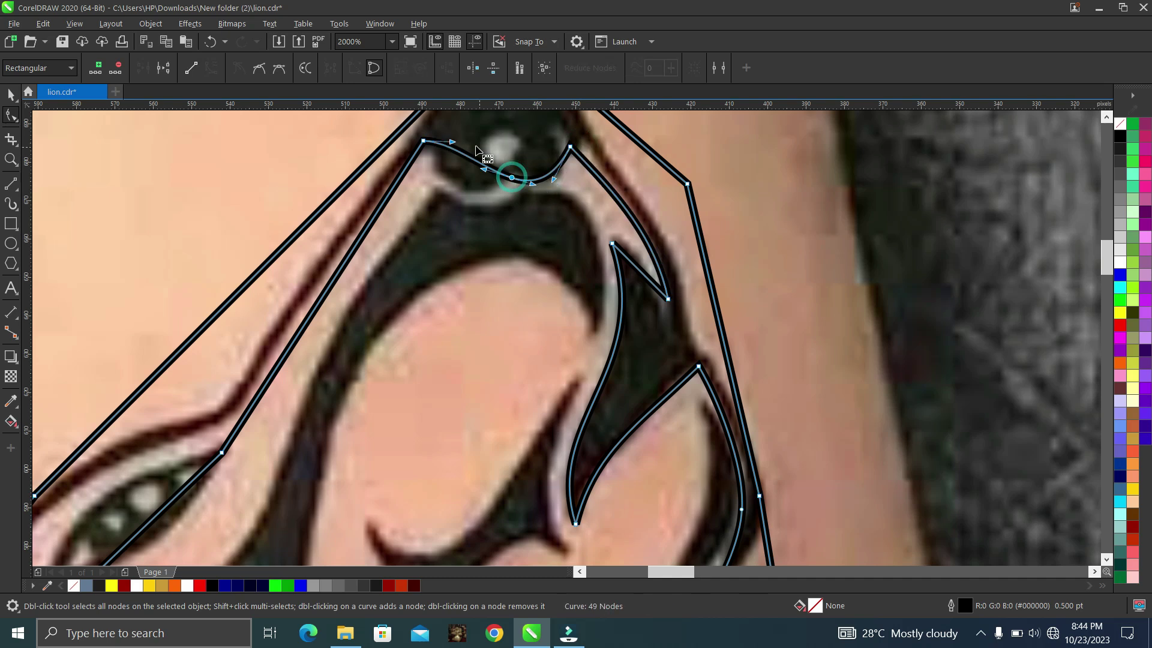
{"action": "left_click_drag", "start_coordinate": [455, 142], "coordinate": [459, 230]}
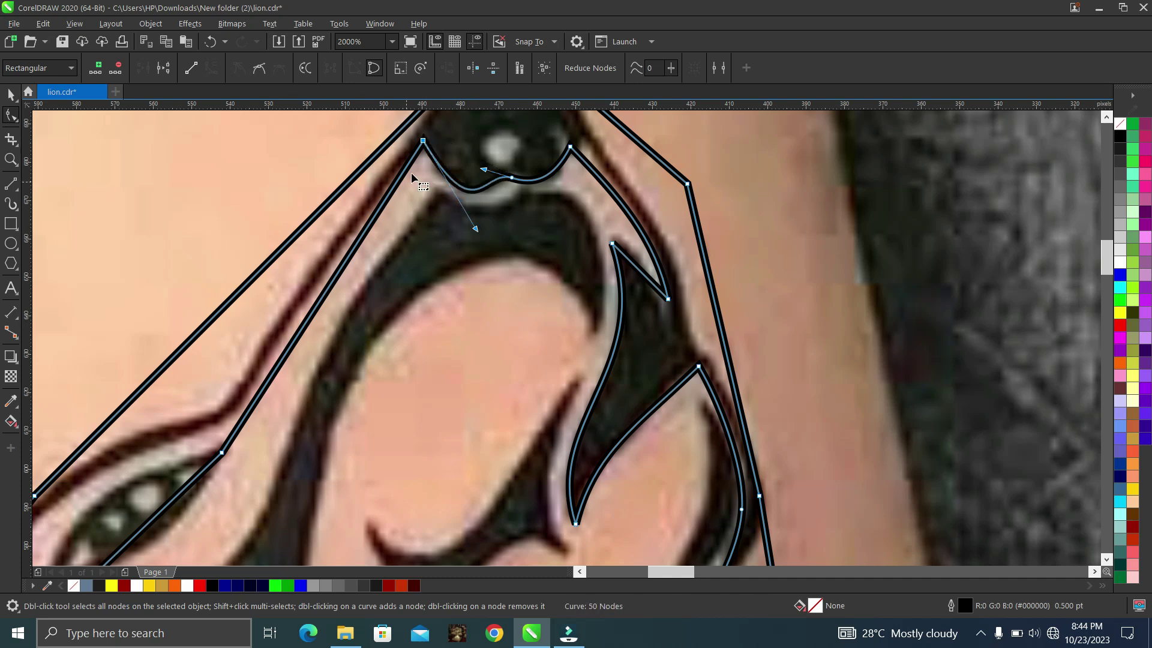
- Move the node near the eye onto the brow corner, convert the segment up to the nose to a curve and bend it slightly
{"action": "left_click_drag", "start_coordinate": [221, 450], "coordinate": [234, 414]}
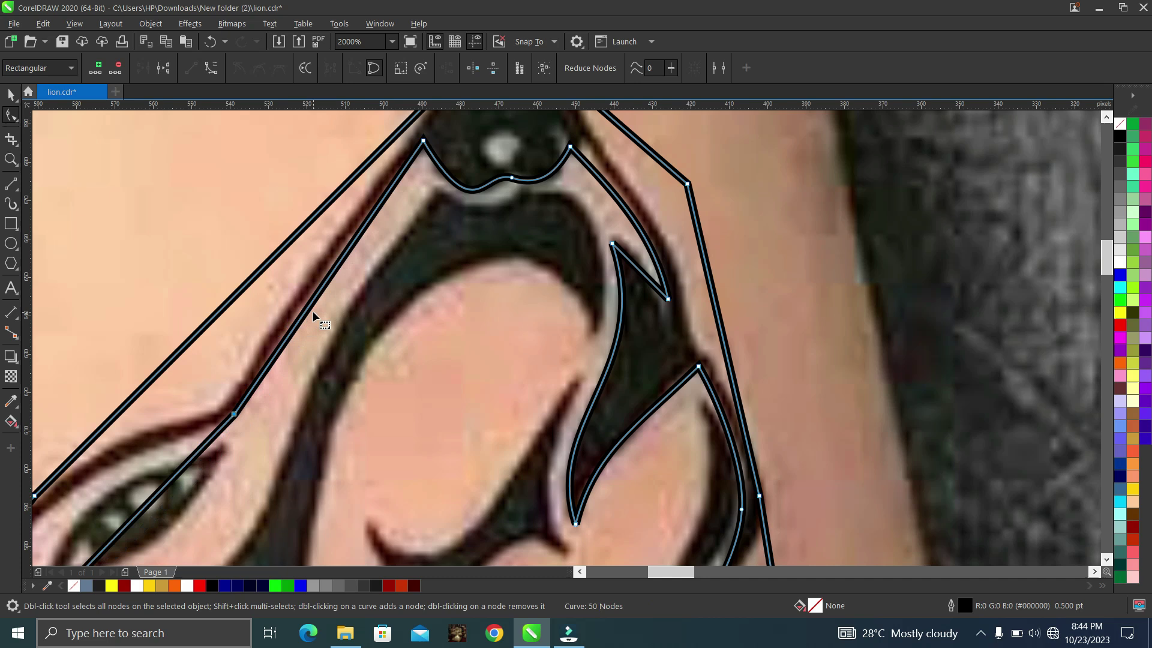
{"action": "right_click", "coordinate": [311, 299]}
{"action": "left_click", "coordinate": [345, 396]}
{"action": "left_click", "coordinate": [319, 290]}
{"action": "left_click", "coordinate": [234, 414]}
{"action": "left_click_drag", "start_coordinate": [298, 322], "coordinate": [288, 330]}
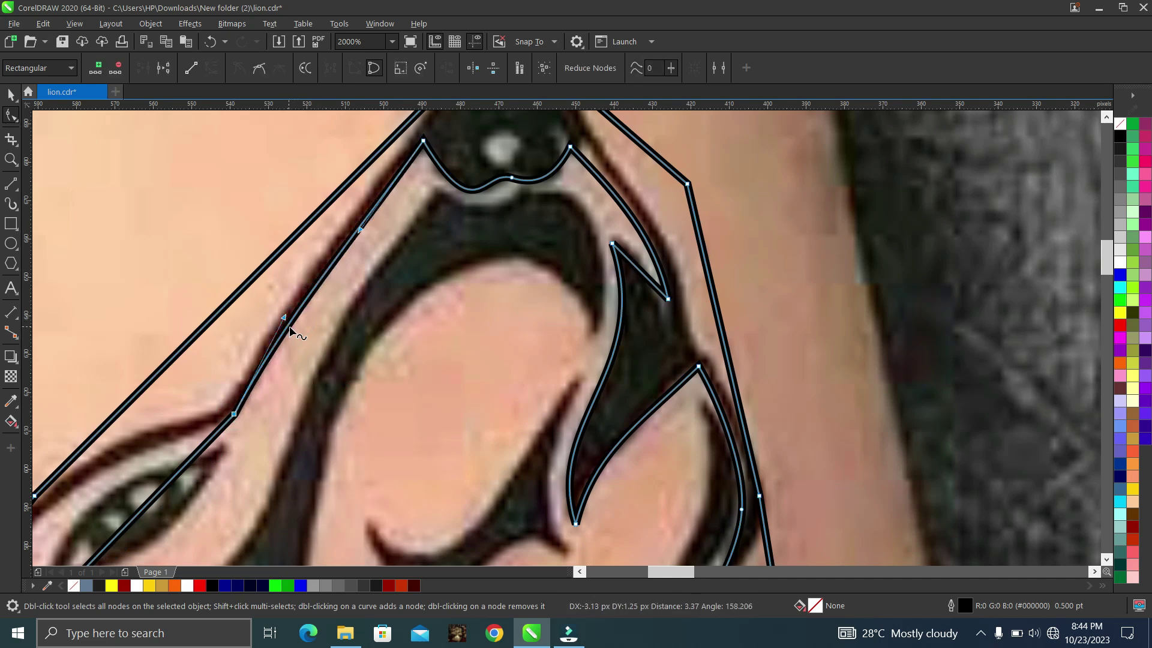
- Convert the segment running past the eye to a curve and bow it outward along the inner brow line
{"action": "scroll", "coordinate": [293, 338], "scroll_direction": "down", "scroll_amount": 1}
{"action": "scroll", "coordinate": [290, 358], "scroll_direction": "down", "scroll_amount": 5}
{"action": "scroll", "coordinate": [232, 412], "scroll_direction": "up", "scroll_amount": 8}
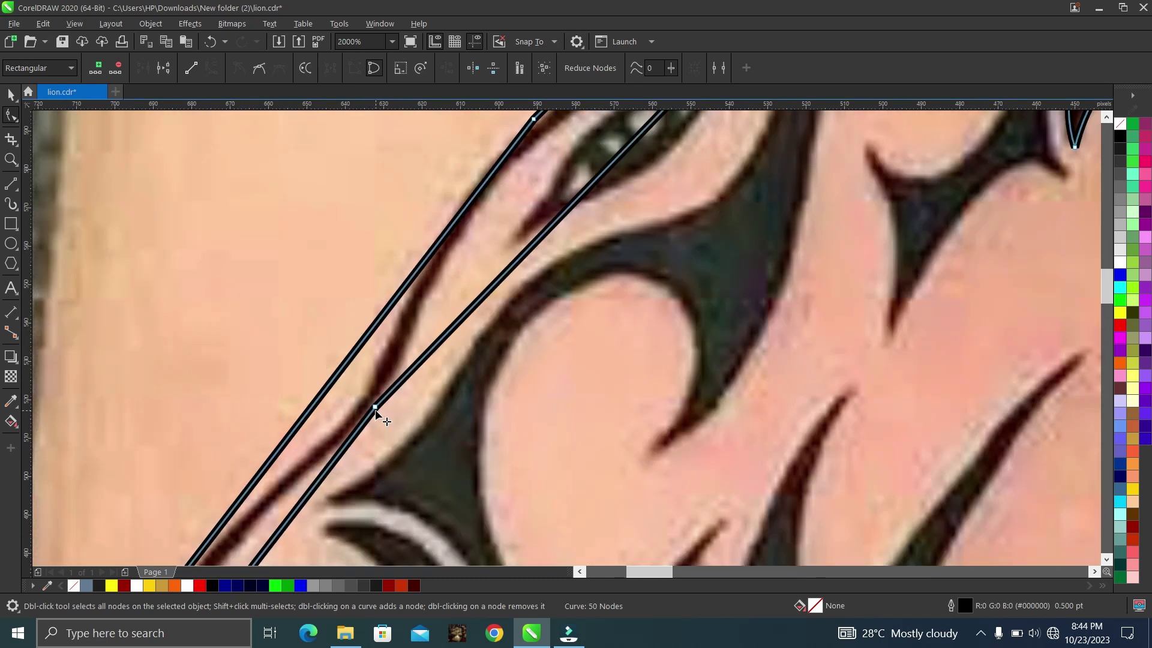
{"action": "scroll", "coordinate": [387, 393], "scroll_direction": "down", "scroll_amount": 2}
{"action": "right_click", "coordinate": [496, 293]}
{"action": "left_click", "coordinate": [525, 381]}
{"action": "left_click_drag", "start_coordinate": [495, 292], "coordinate": [474, 274]}
{"action": "scroll", "coordinate": [296, 531], "scroll_direction": "down", "scroll_amount": 3}
{"action": "scroll", "coordinate": [296, 531], "scroll_direction": "up", "scroll_amount": 3}
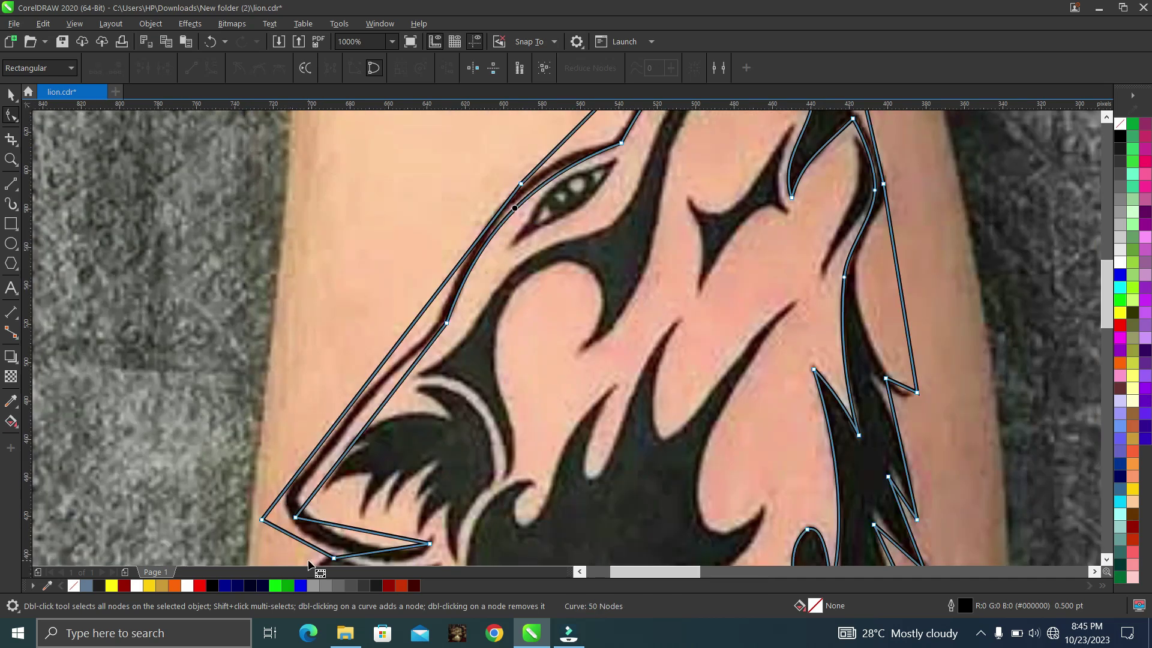
- Move the inner ear-tip node onto the ear's inner edge, convert the segment above it to a curve and shape it with its handles
{"action": "scroll", "coordinate": [292, 516], "scroll_direction": "up", "scroll_amount": 1}
{"action": "left_click_drag", "start_coordinate": [302, 521], "coordinate": [304, 481]}
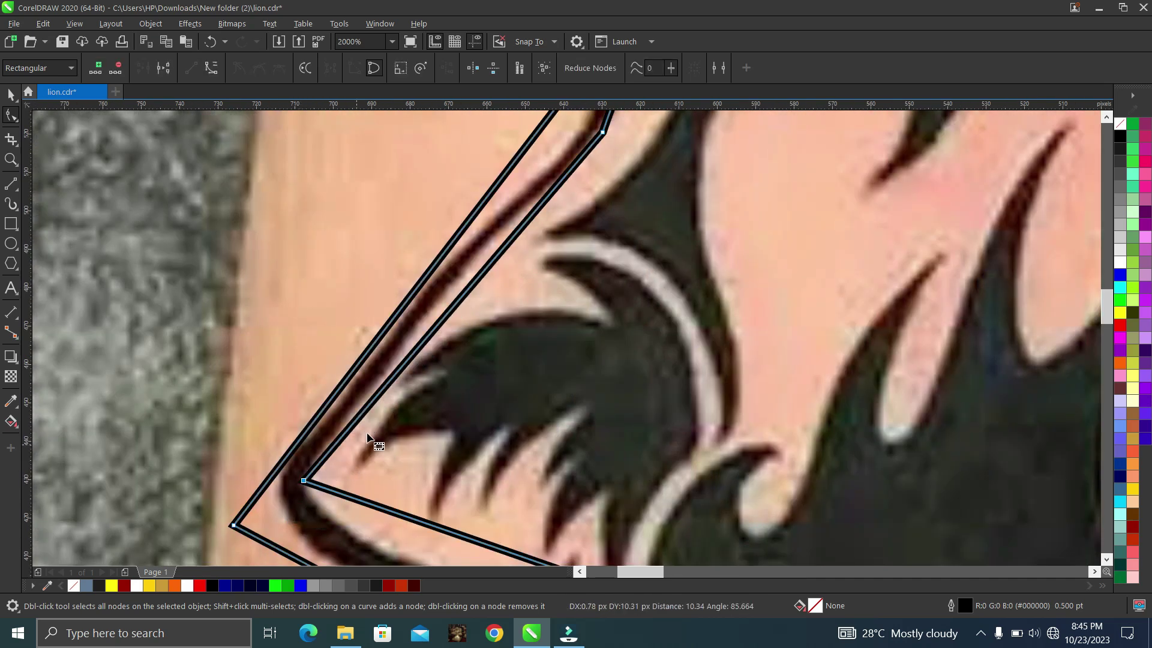
{"action": "right_click", "coordinate": [418, 342]}
{"action": "left_click", "coordinate": [463, 399]}
{"action": "mouse_move", "coordinate": [515, 258]}
{"action": "left_mouse_down"}
{"action": "mouse_move", "coordinate": [506, 244]}
{"action": "mouse_move", "coordinate": [509, 257]}
{"action": "mouse_move", "coordinate": [414, 360]}
{"action": "mouse_move", "coordinate": [399, 345]}
{"action": "mouse_move", "coordinate": [409, 332]}
{"action": "mouse_move", "coordinate": [397, 325]}
{"action": "mouse_move", "coordinate": [501, 243]}
{"action": "left_mouse_up"}
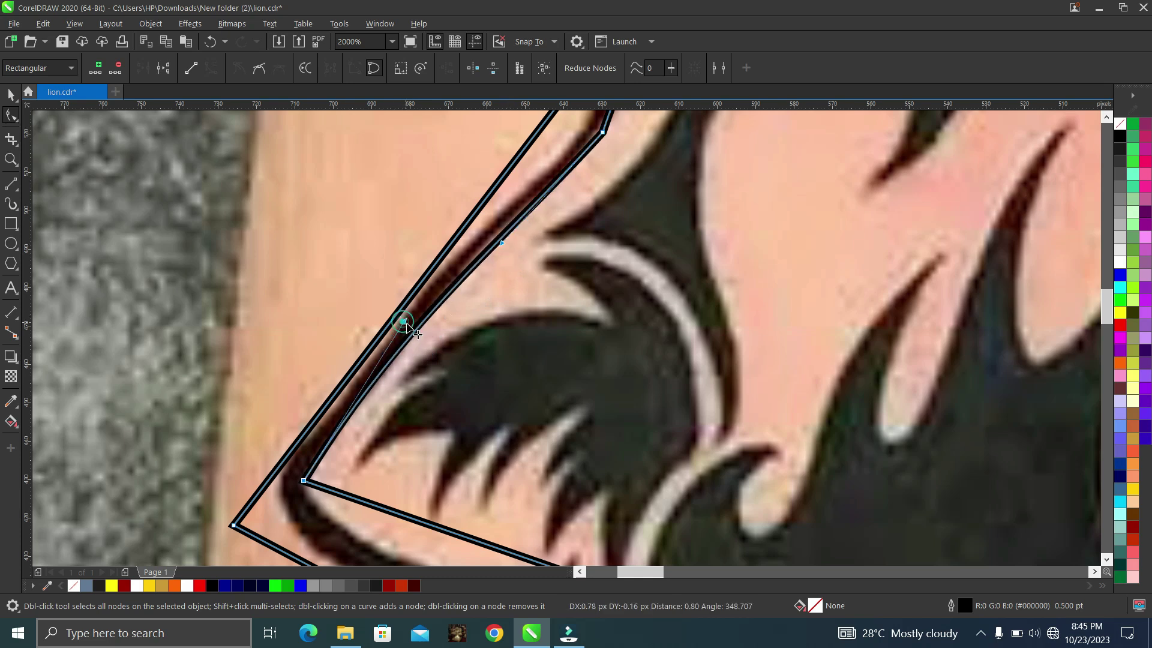
{"action": "scroll", "coordinate": [407, 332], "scroll_direction": "down", "scroll_amount": 3}
{"action": "scroll", "coordinate": [642, 339], "scroll_direction": "up", "scroll_amount": 5}
{"action": "left_click_drag", "start_coordinate": [666, 329], "coordinate": [671, 321]}
- Convert the ear's lower inner segment to a curve and bow it downward along the black outline
{"action": "right_click", "coordinate": [410, 236]}
{"action": "left_click", "coordinate": [449, 332]}
{"action": "left_click_drag", "start_coordinate": [405, 233], "coordinate": [385, 321]}
{"action": "right_click", "coordinate": [137, 146]}
{"action": "left_click", "coordinate": [161, 172]}
{"action": "key", "text": "ctrl+z"}
- Adjust the handles at the inner ear tip and the upper handle of the ear's long side to fit both curves to the outline
{"action": "left_click_drag", "start_coordinate": [284, 322], "coordinate": [192, 275]}
{"action": "scroll", "coordinate": [193, 275], "scroll_direction": "down", "scroll_amount": 3}
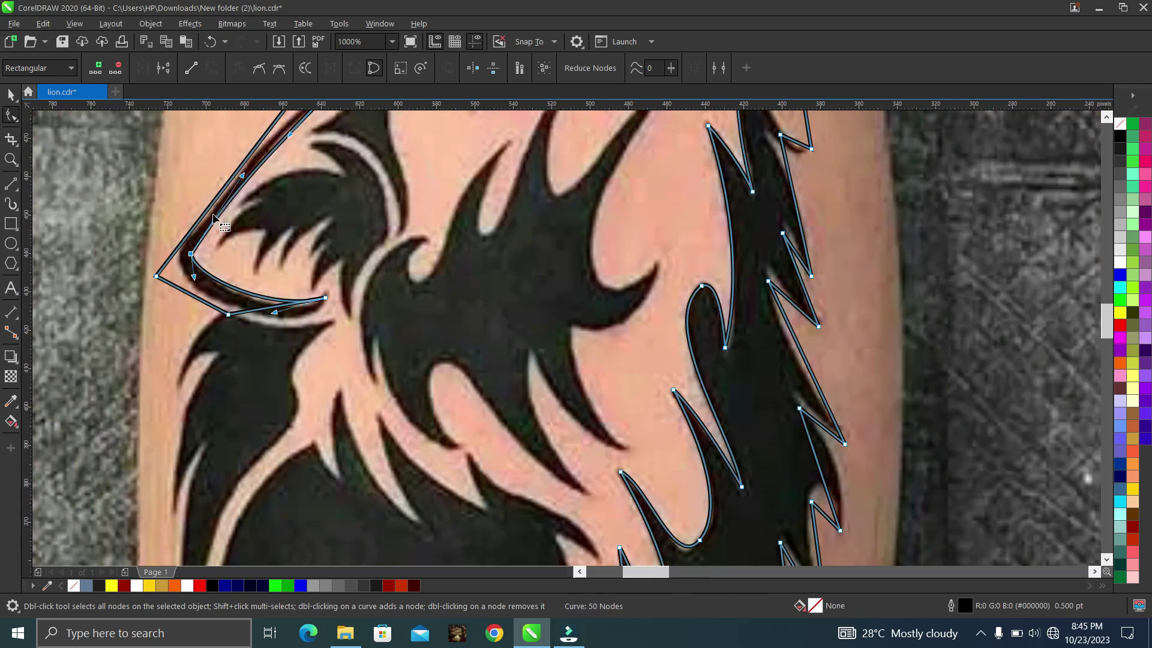
{"action": "scroll", "coordinate": [212, 215], "scroll_direction": "up", "scroll_amount": 2}
{"action": "scroll", "coordinate": [295, 294], "scroll_direction": "down", "scroll_amount": 1}
{"action": "left_click_drag", "start_coordinate": [315, 176], "coordinate": [219, 305]}
{"action": "scroll", "coordinate": [345, 407], "scroll_direction": "down", "scroll_amount": 1}
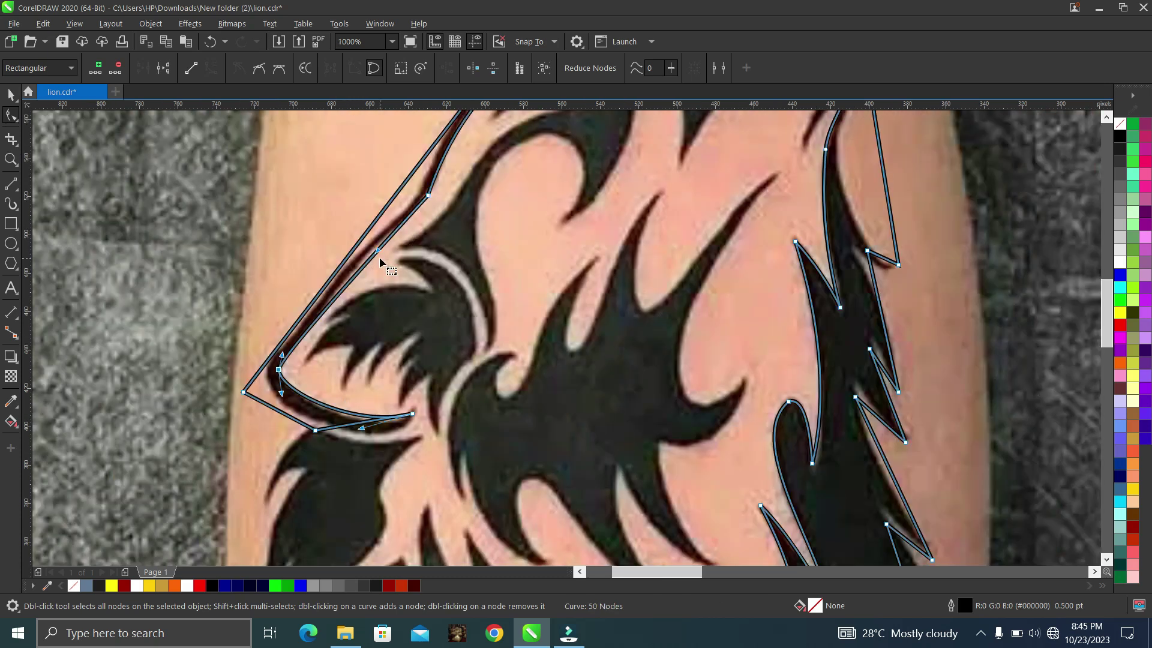
{"action": "left_click_drag", "start_coordinate": [378, 252], "coordinate": [370, 252]}
{"action": "scroll", "coordinate": [382, 428], "scroll_direction": "up", "scroll_amount": 1}
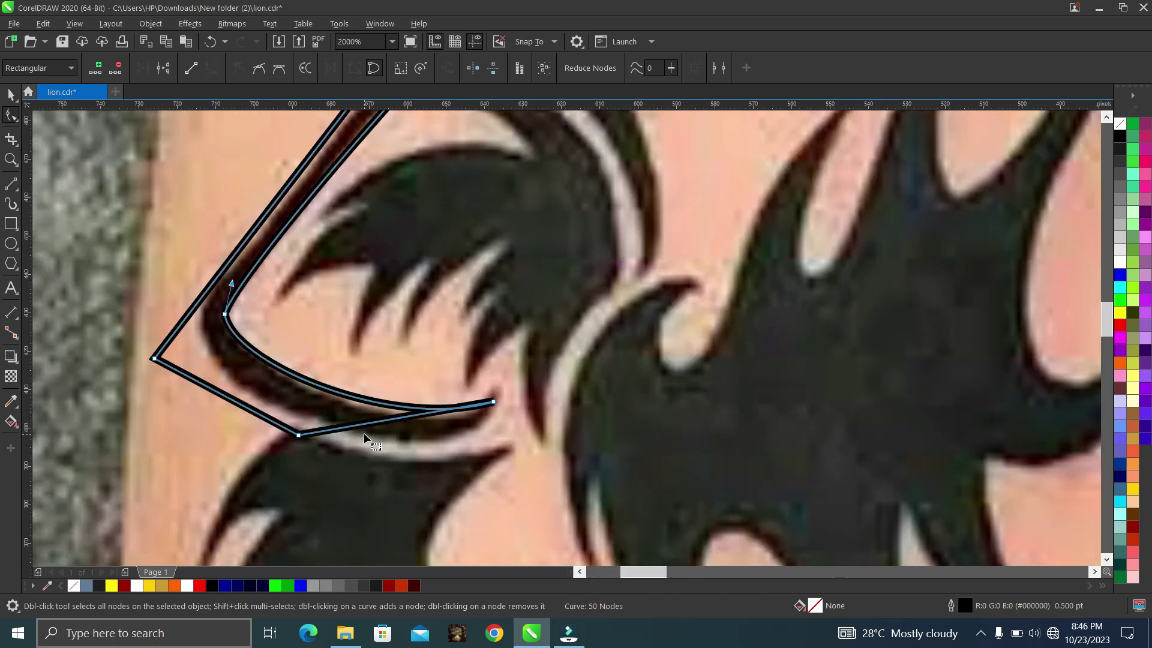
- Convert the outer segment beneath the ear's pointed lower end to a curve and bow it downward along the black outline
{"action": "right_click", "coordinate": [367, 423]}
{"action": "left_click", "coordinate": [368, 425]}
{"action": "right_click", "coordinate": [366, 423]}
{"action": "left_click", "coordinate": [389, 264]}
{"action": "left_click_drag", "start_coordinate": [430, 412], "coordinate": [460, 460]}
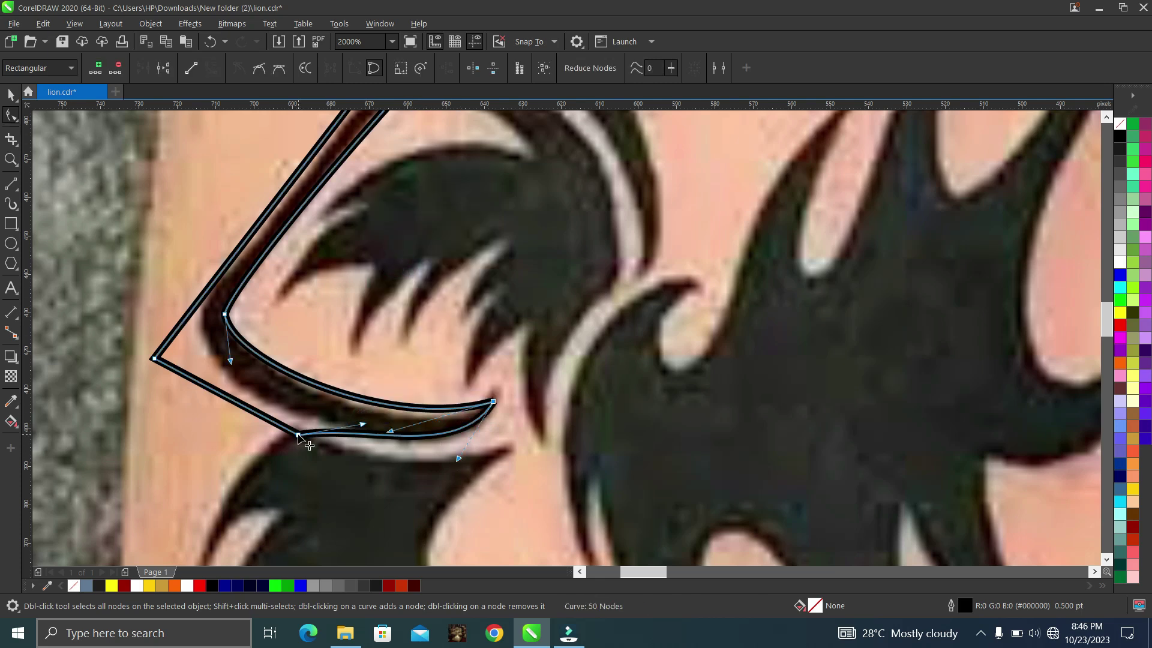
- Convert the adjoining outer segment at the ear's corner to a curve and delete the node joining it to the lower curve
{"action": "right_click", "coordinate": [222, 393]}
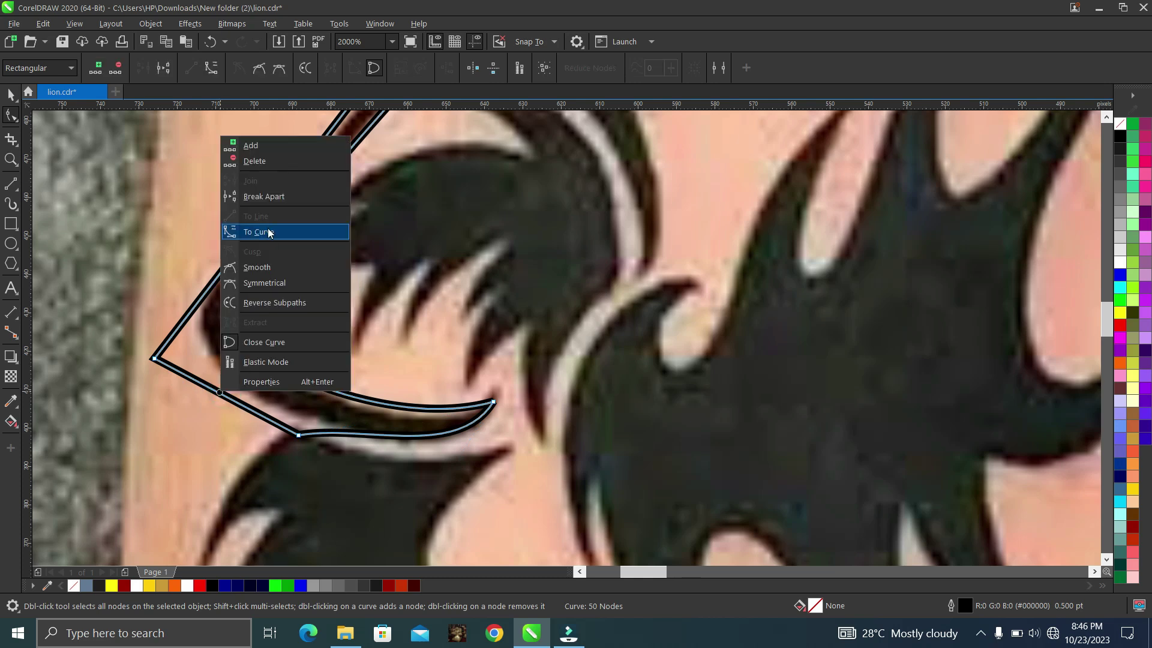
{"action": "left_click", "coordinate": [270, 232]}
{"action": "right_click", "coordinate": [296, 175]}
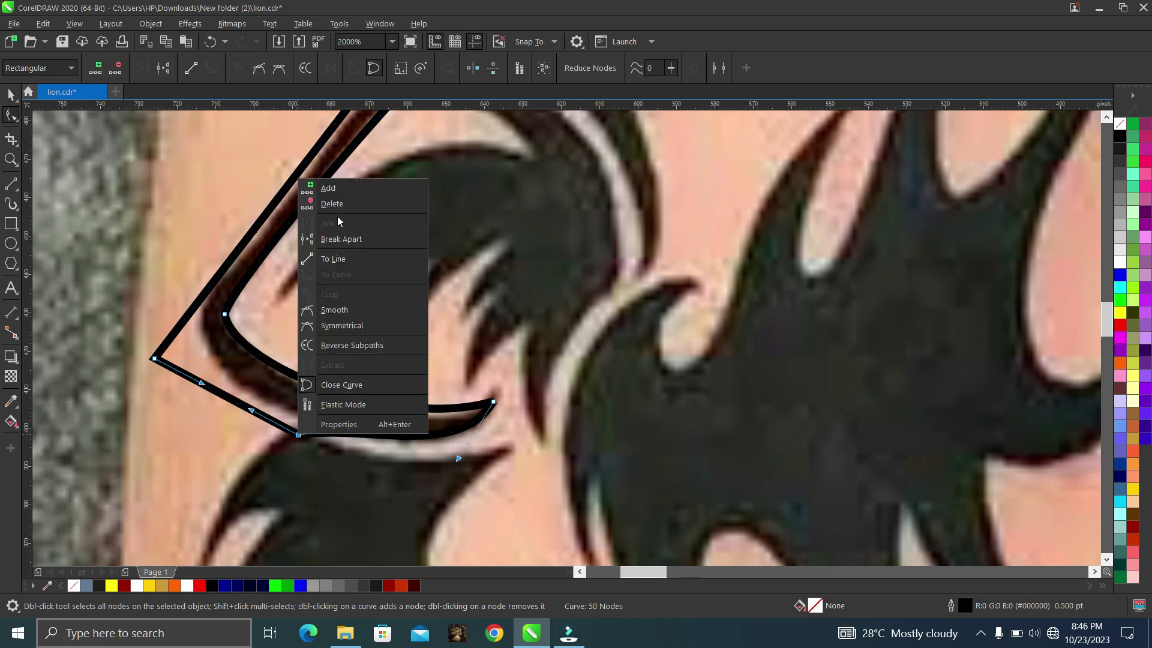
{"action": "left_click", "coordinate": [337, 218]}
- Move the ear's outer corner node onto the black outline and pull its handle down to fit the lower curve
{"action": "left_click_drag", "start_coordinate": [152, 359], "coordinate": [197, 316]}
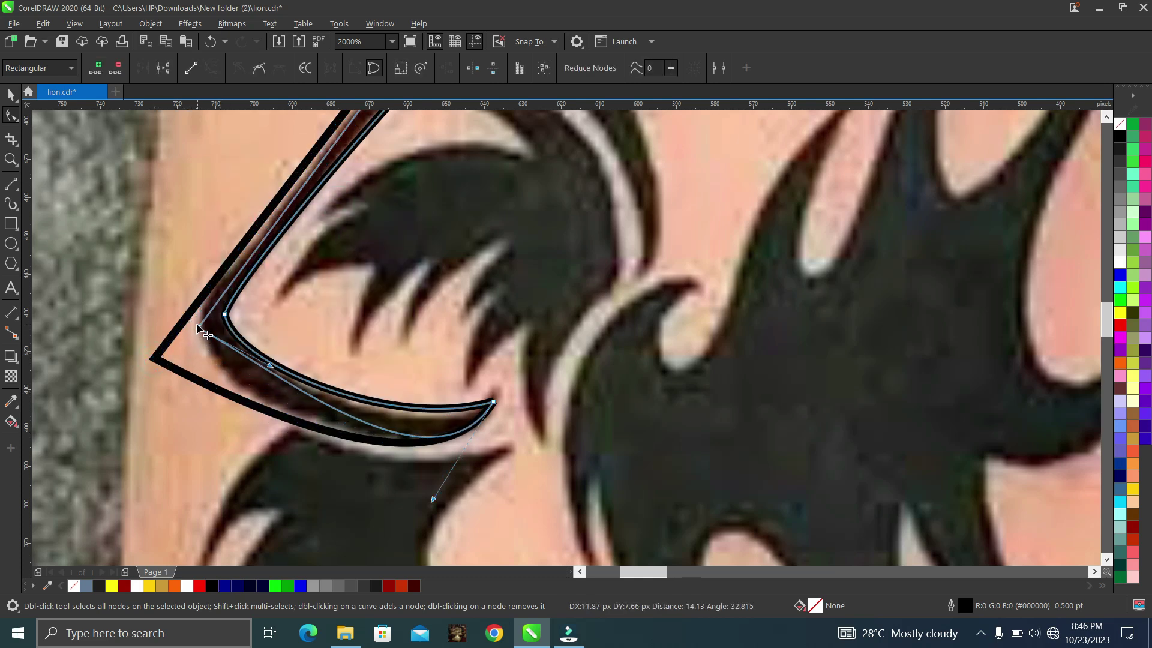
{"action": "left_click_drag", "start_coordinate": [270, 353], "coordinate": [204, 404]}
{"action": "scroll", "coordinate": [277, 294], "scroll_direction": "down", "scroll_amount": 5}
{"action": "scroll", "coordinate": [314, 246], "scroll_direction": "up", "scroll_amount": 5}
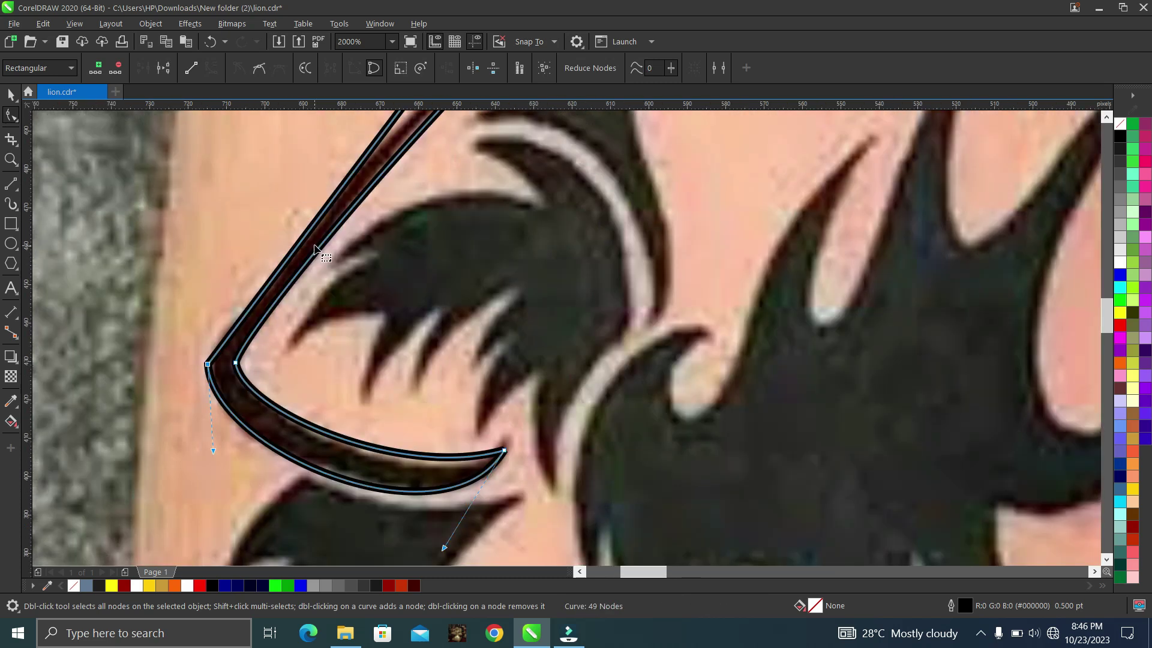
- Convert the long outer segment running up from the ear's corner to a curve
{"action": "right_click", "coordinate": [311, 226]}
{"action": "left_click", "coordinate": [347, 326]}
{"action": "scroll", "coordinate": [369, 159], "scroll_direction": "down", "scroll_amount": 2}
{"action": "scroll", "coordinate": [295, 312], "scroll_direction": "up", "scroll_amount": 2}
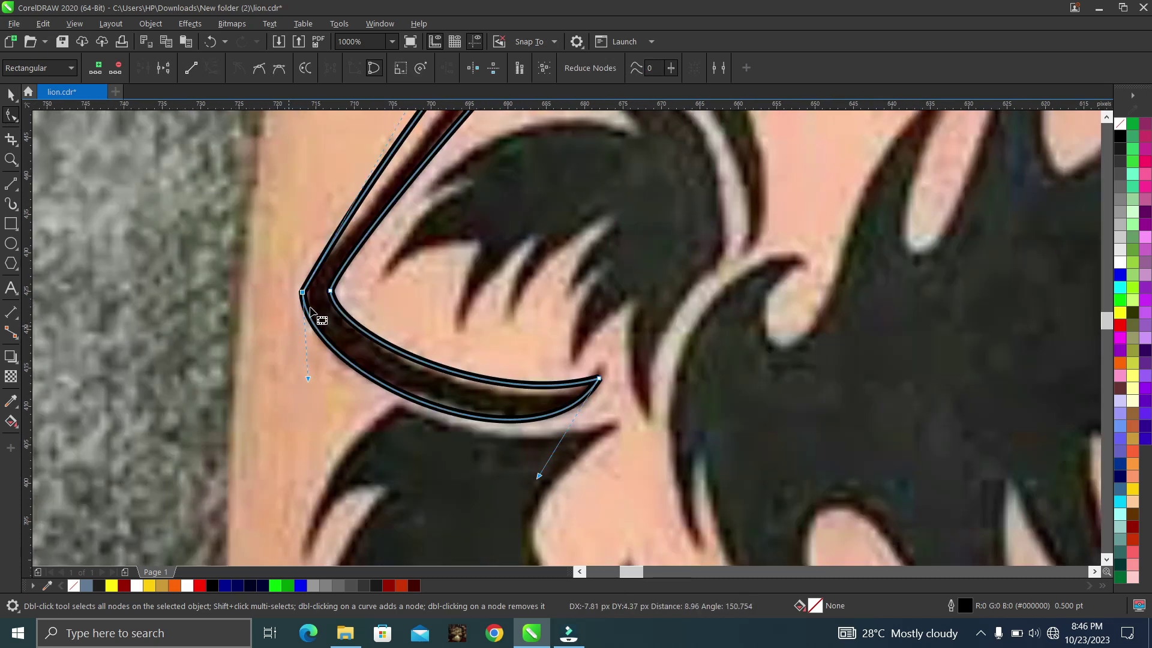
{"action": "right_click", "coordinate": [317, 259]}
{"action": "left_click", "coordinate": [370, 285]}
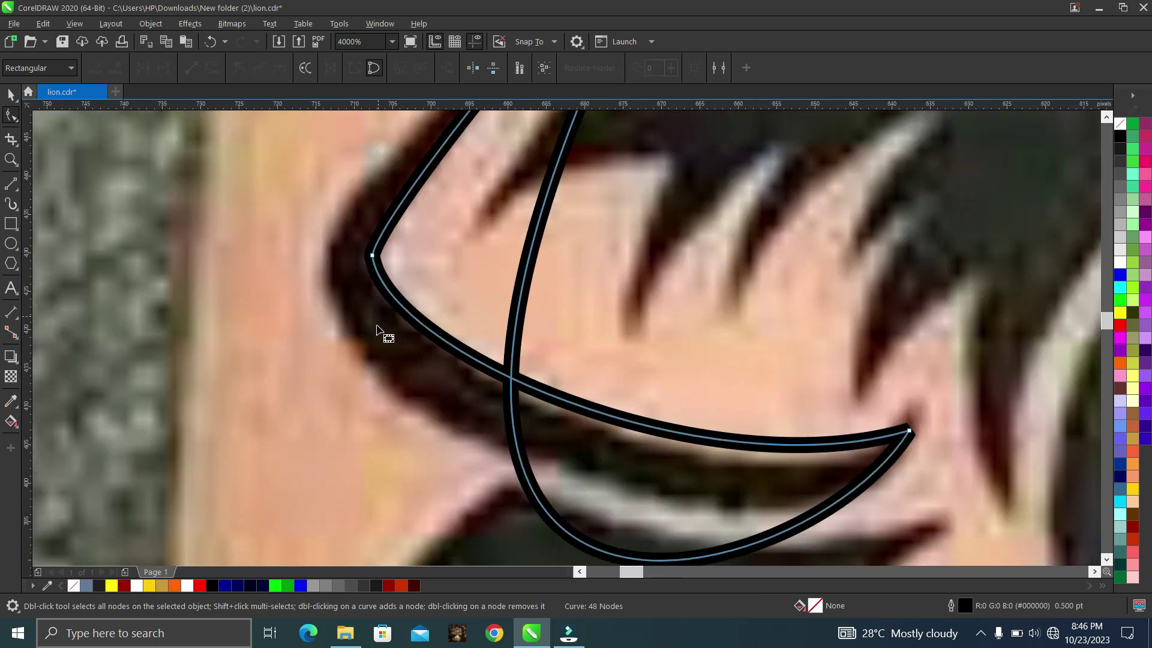
{"action": "scroll", "coordinate": [378, 324], "scroll_direction": "down", "scroll_amount": 2}
{"action": "left_click_drag", "start_coordinate": [418, 368], "coordinate": [369, 333]}
{"action": "key", "text": "ctrl+z"}
{"action": "key", "text": "ctrl+z"}
- Add two nodes to the long outer segment between ear and brow and bend it inward along the black outline
{"action": "scroll", "coordinate": [376, 305], "scroll_direction": "up", "scroll_amount": 1}
{"action": "scroll", "coordinate": [361, 287], "scroll_direction": "down", "scroll_amount": 1}
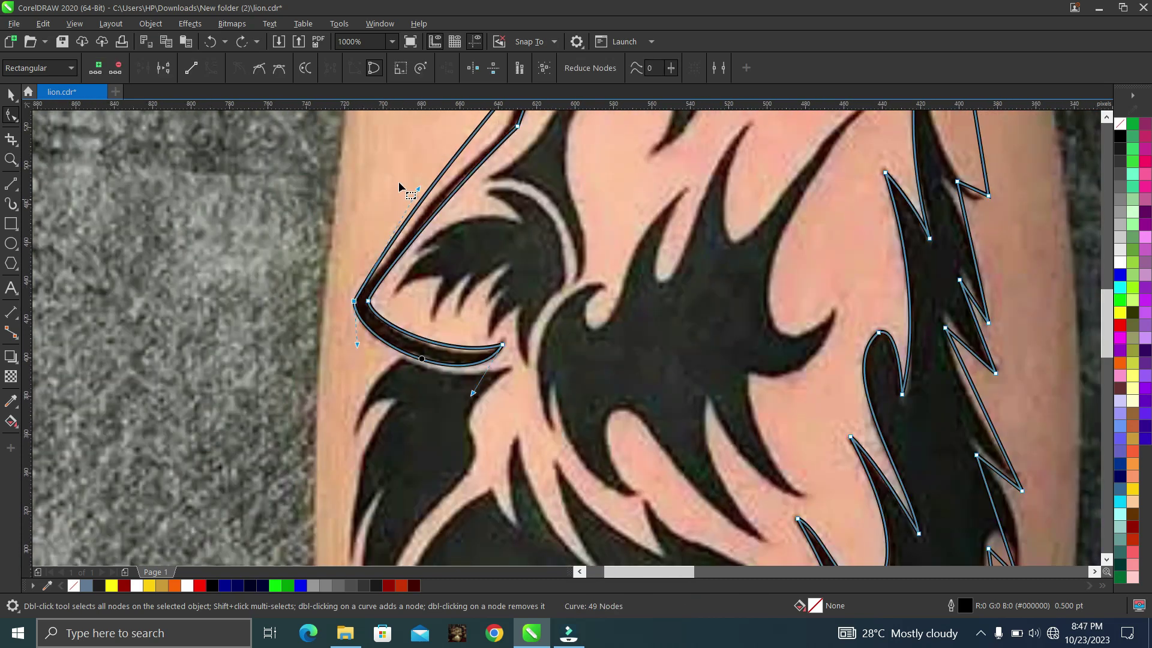
{"action": "scroll", "coordinate": [417, 170], "scroll_direction": "down", "scroll_amount": 2}
{"action": "scroll", "coordinate": [436, 143], "scroll_direction": "up", "scroll_amount": 2}
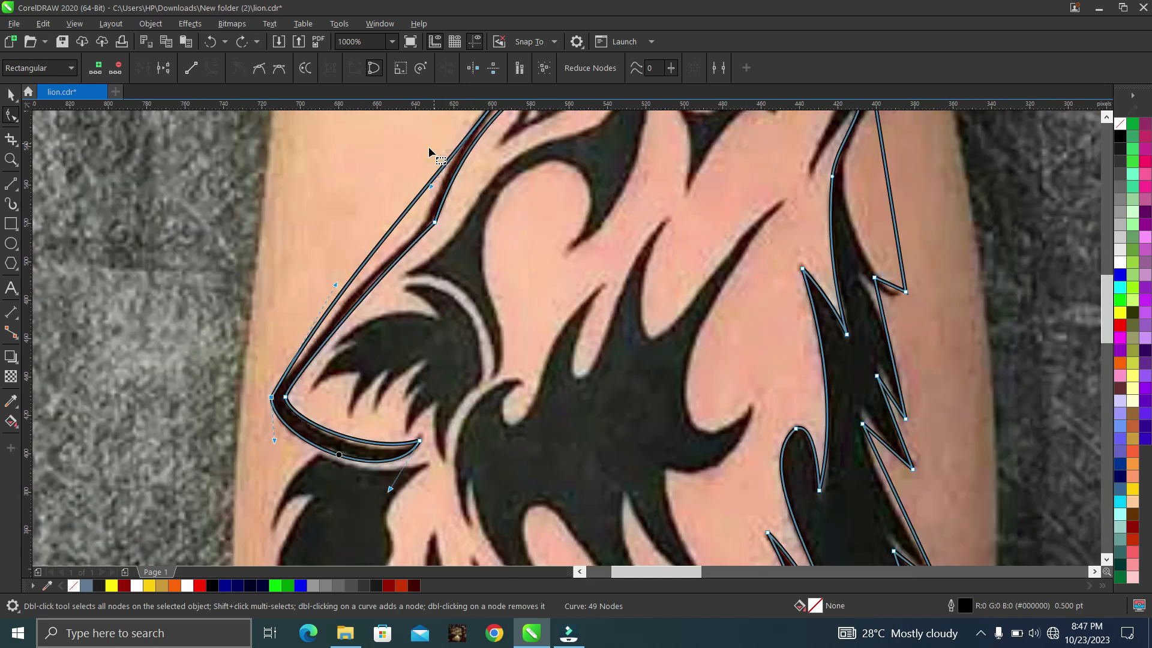
{"action": "right_click", "coordinate": [411, 203]}
{"action": "left_click", "coordinate": [395, 247]}
{"action": "scroll", "coordinate": [457, 146], "scroll_direction": "up", "scroll_amount": 1}
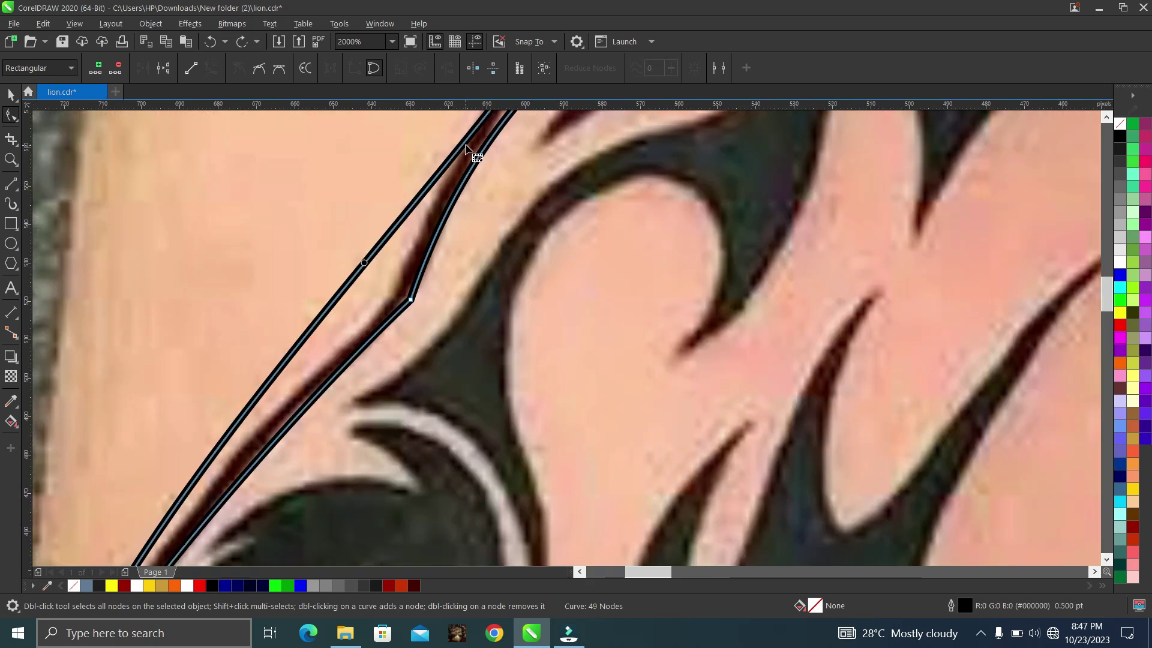
{"action": "left_click_drag", "start_coordinate": [333, 304], "coordinate": [420, 254]}
{"action": "left_click", "coordinate": [394, 291]}
{"action": "left_click_drag", "start_coordinate": [306, 420], "coordinate": [300, 407]}
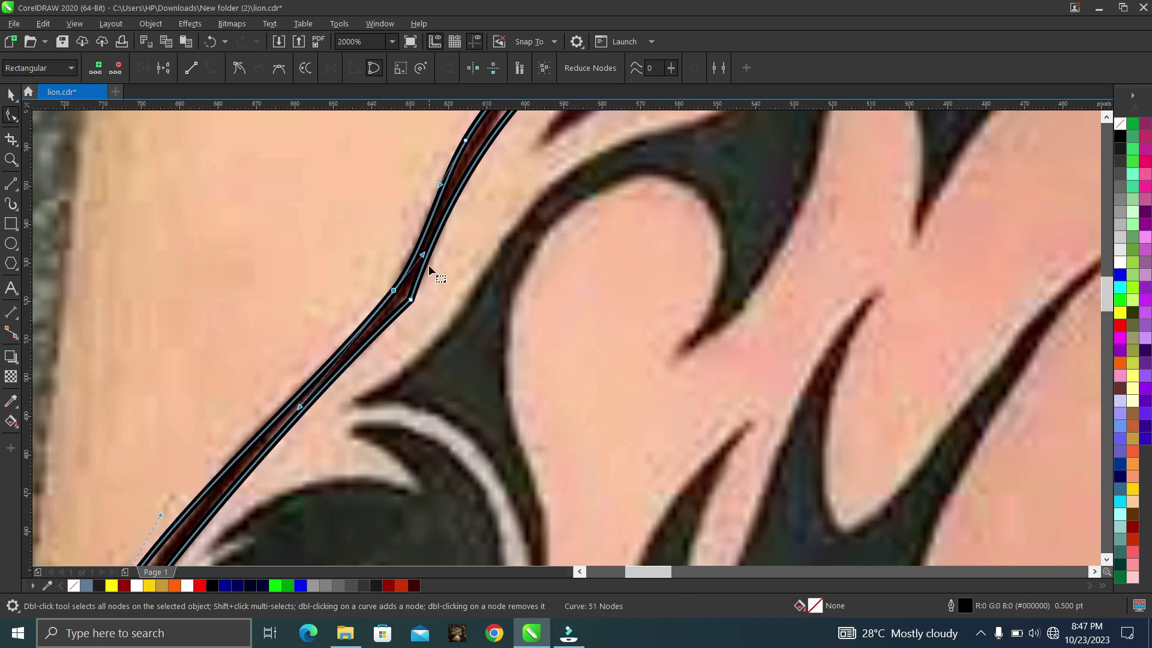
- Convert the straight outer segment between the brow and the nose tip to a curve and pull its lower handle downward
{"action": "scroll", "coordinate": [446, 178], "scroll_direction": "down", "scroll_amount": 4}
{"action": "scroll", "coordinate": [522, 171], "scroll_direction": "up", "scroll_amount": 2}
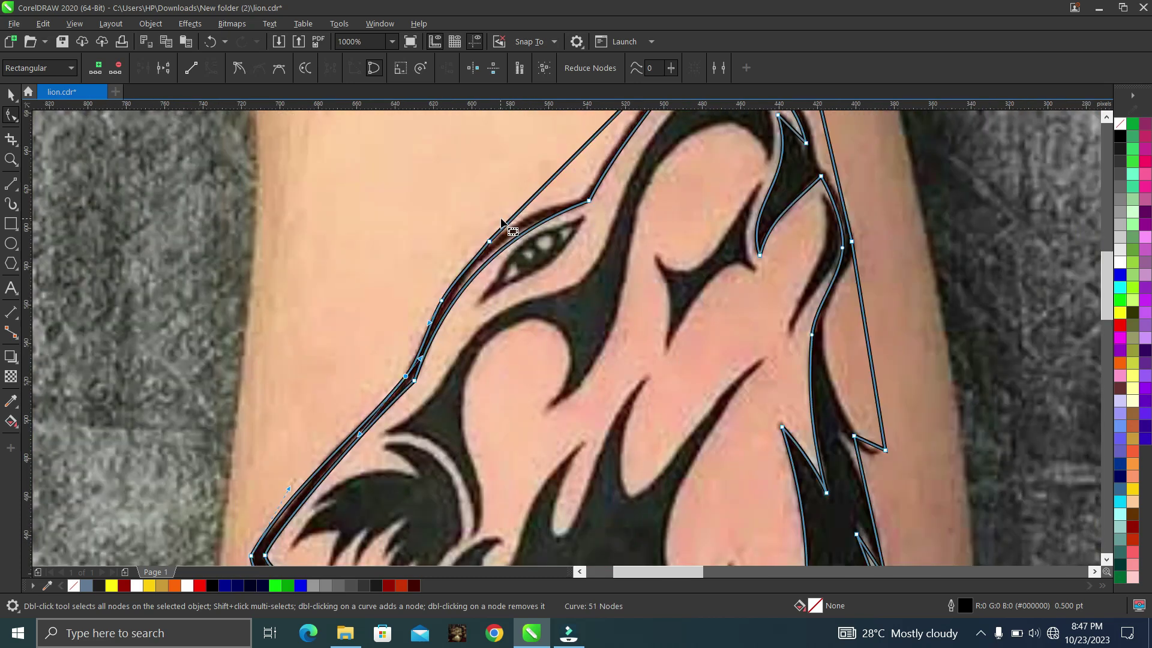
{"action": "scroll", "coordinate": [500, 217], "scroll_direction": "down", "scroll_amount": 3}
{"action": "scroll", "coordinate": [527, 211], "scroll_direction": "up", "scroll_amount": 3}
{"action": "right_click", "coordinate": [458, 300]}
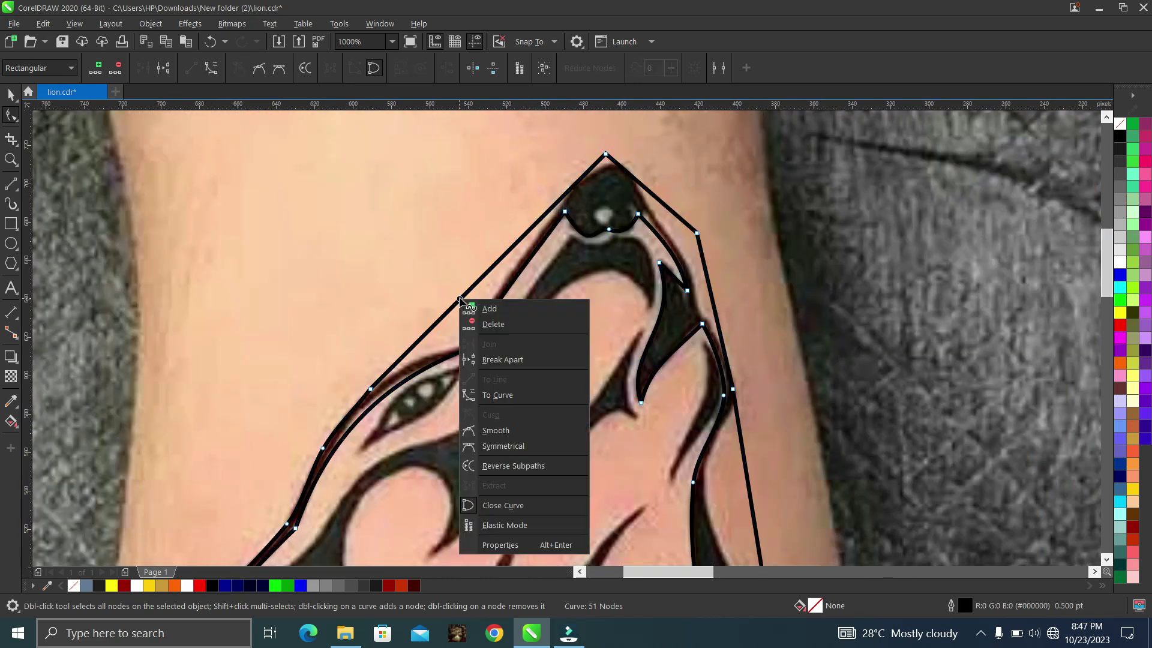
{"action": "left_click", "coordinate": [500, 395]}
{"action": "left_click_drag", "start_coordinate": [451, 316], "coordinate": [451, 338]}
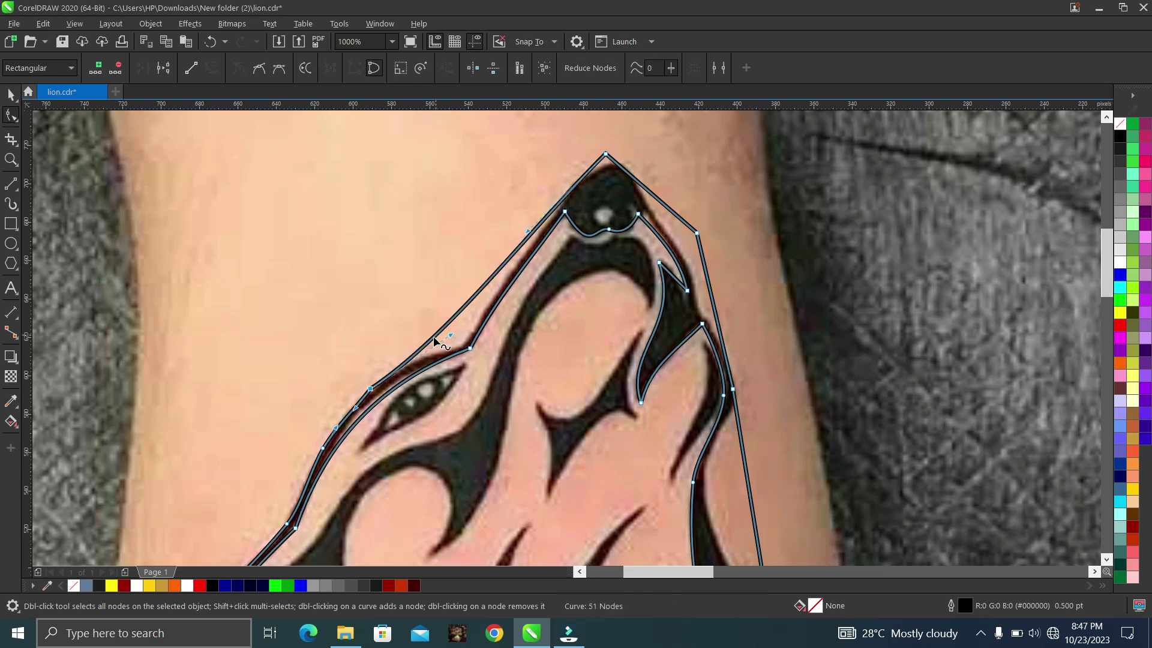
- Delete the outer node beside the brow and add a replacement node on the curve outside the eye
{"action": "scroll", "coordinate": [381, 376], "scroll_direction": "up", "scroll_amount": 3}
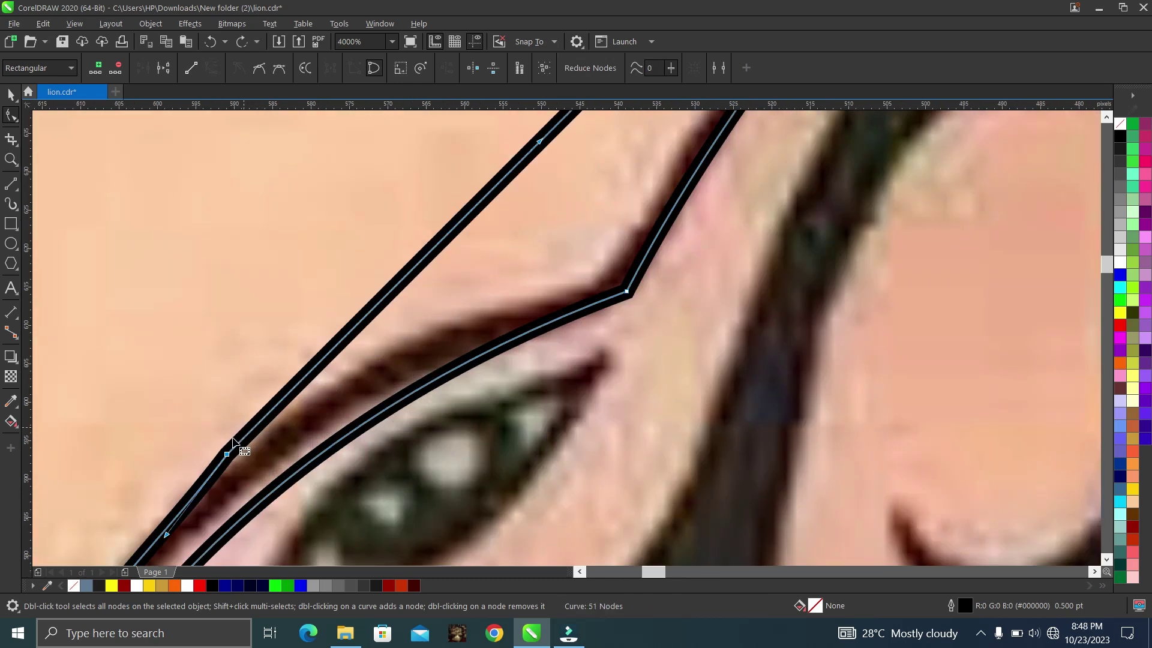
{"action": "left_click", "coordinate": [290, 226]}
{"action": "scroll", "coordinate": [345, 366], "scroll_direction": "down", "scroll_amount": 3}
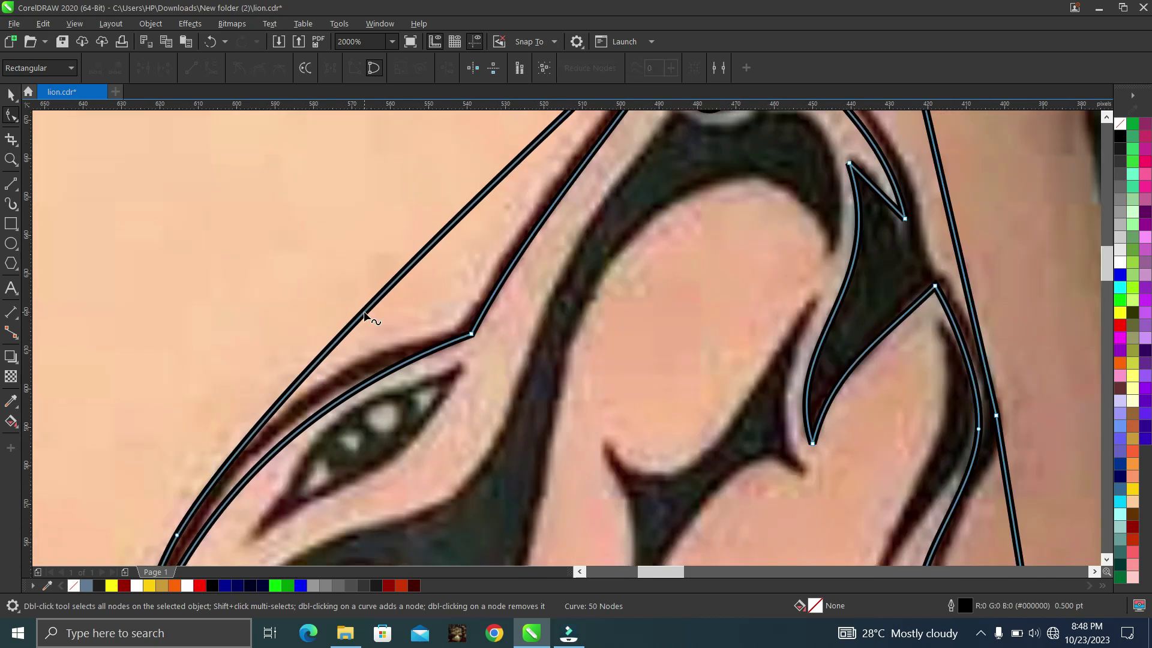
{"action": "scroll", "coordinate": [343, 367], "scroll_direction": "up", "scroll_amount": 1}
{"action": "double_click", "coordinate": [279, 379]}
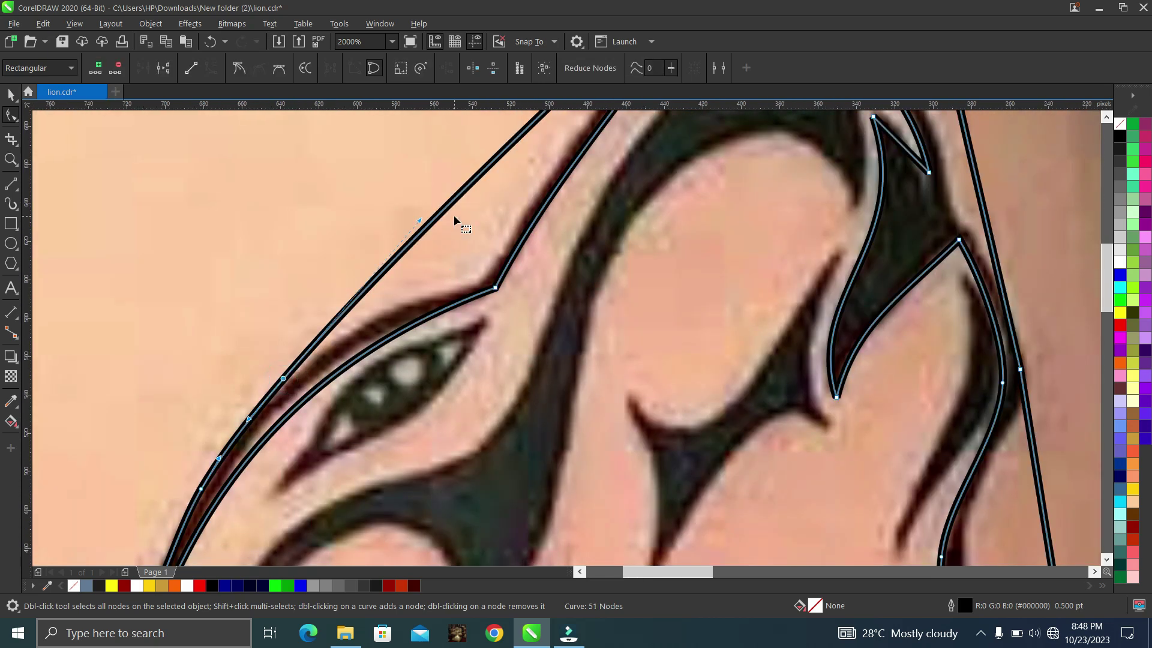
- Add a node above the eye, move it to the bend in the outer brow line and adjust the neighbouring curve handles
{"action": "scroll", "coordinate": [452, 213], "scroll_direction": "down", "scroll_amount": 1}
{"action": "double_click", "coordinate": [456, 208]}
{"action": "left_click_drag", "start_coordinate": [456, 207], "coordinate": [468, 244]}
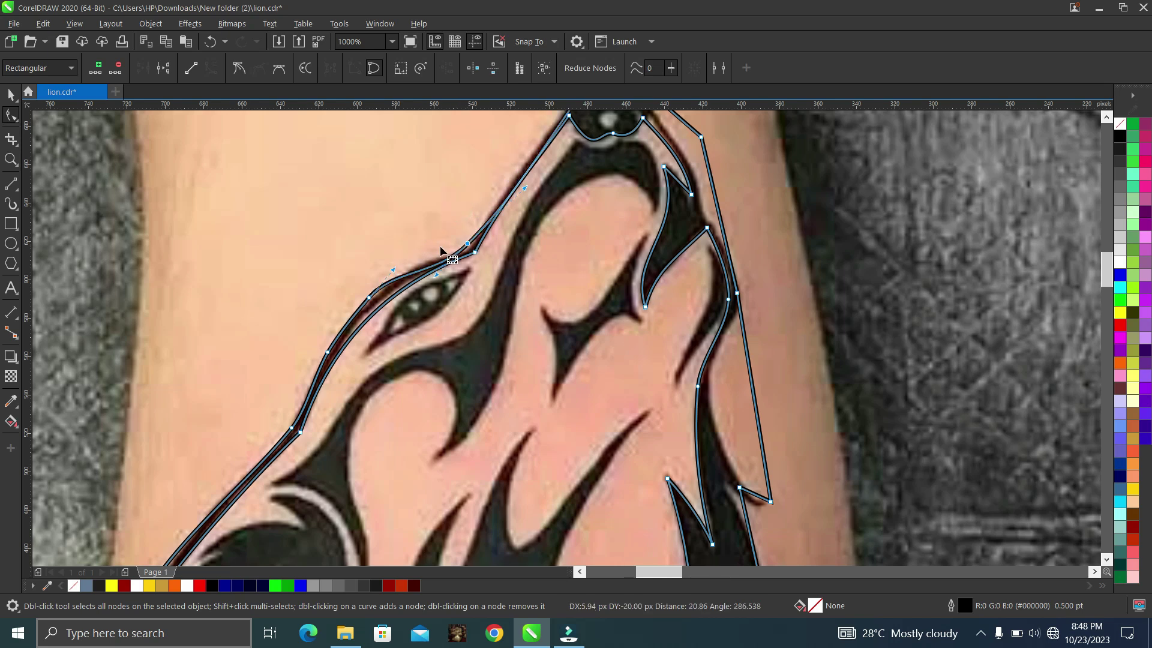
{"action": "scroll", "coordinate": [441, 247], "scroll_direction": "up", "scroll_amount": 1}
{"action": "left_click_drag", "start_coordinate": [430, 306], "coordinate": [423, 280]}
{"action": "left_click_drag", "start_coordinate": [346, 292], "coordinate": [351, 295]}
- Add a node on the outer curve between the brow bend and the nose and move it onto the snout's outer edge
{"action": "scroll", "coordinate": [413, 318], "scroll_direction": "down", "scroll_amount": 1}
{"action": "scroll", "coordinate": [511, 188], "scroll_direction": "up", "scroll_amount": 1}
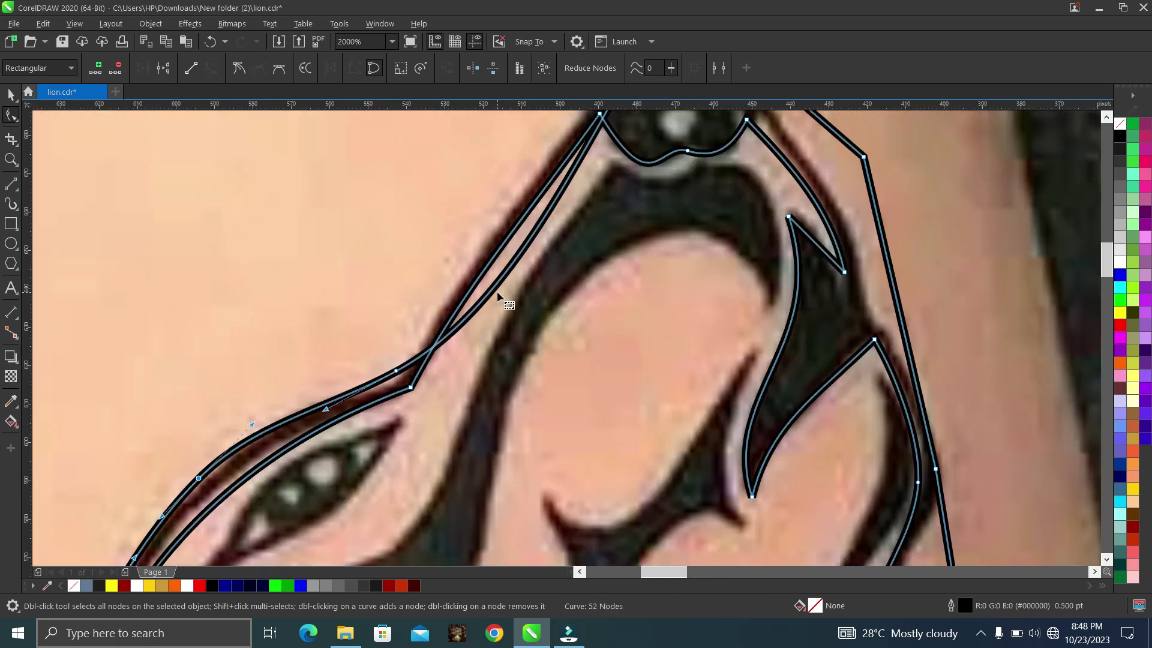
{"action": "double_click", "coordinate": [501, 279]}
{"action": "left_click_drag", "start_coordinate": [501, 279], "coordinate": [480, 252]}
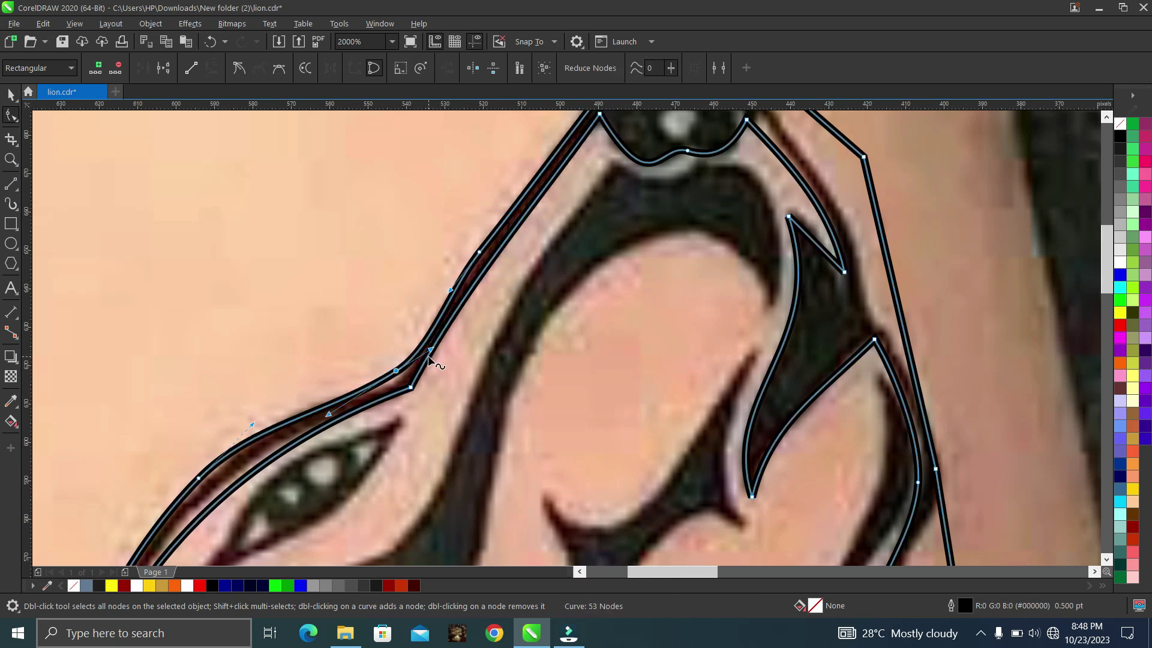
- Convert the segment over the nose to a curve, move the nose-tip node onto the outline and bow the curve around the nose
{"action": "scroll", "coordinate": [437, 352], "scroll_direction": "down", "scroll_amount": 1}
{"action": "scroll", "coordinate": [519, 253], "scroll_direction": "up", "scroll_amount": 1}
{"action": "right_click", "coordinate": [624, 252]}
{"action": "left_click", "coordinate": [667, 303]}
{"action": "left_click_drag", "start_coordinate": [651, 262], "coordinate": [581, 201]}
{"action": "left_click", "coordinate": [560, 183]}
{"action": "left_click_drag", "start_coordinate": [509, 234], "coordinate": [495, 226]}
{"action": "left_click_drag", "start_coordinate": [559, 187], "coordinate": [527, 223]}
{"action": "left_click_drag", "start_coordinate": [603, 249], "coordinate": [596, 185]}
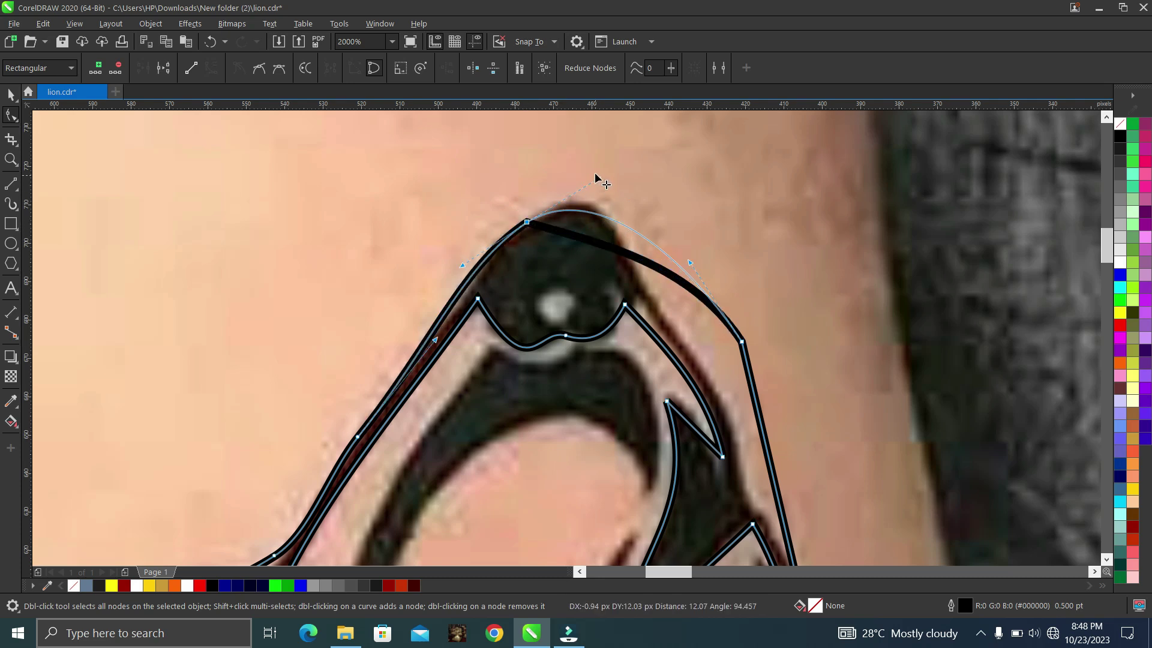
- Convert the outer segment below the nose to a curve and delete the corner node between it and the nose curve
{"action": "scroll", "coordinate": [772, 423], "scroll_direction": "up", "scroll_amount": 1}
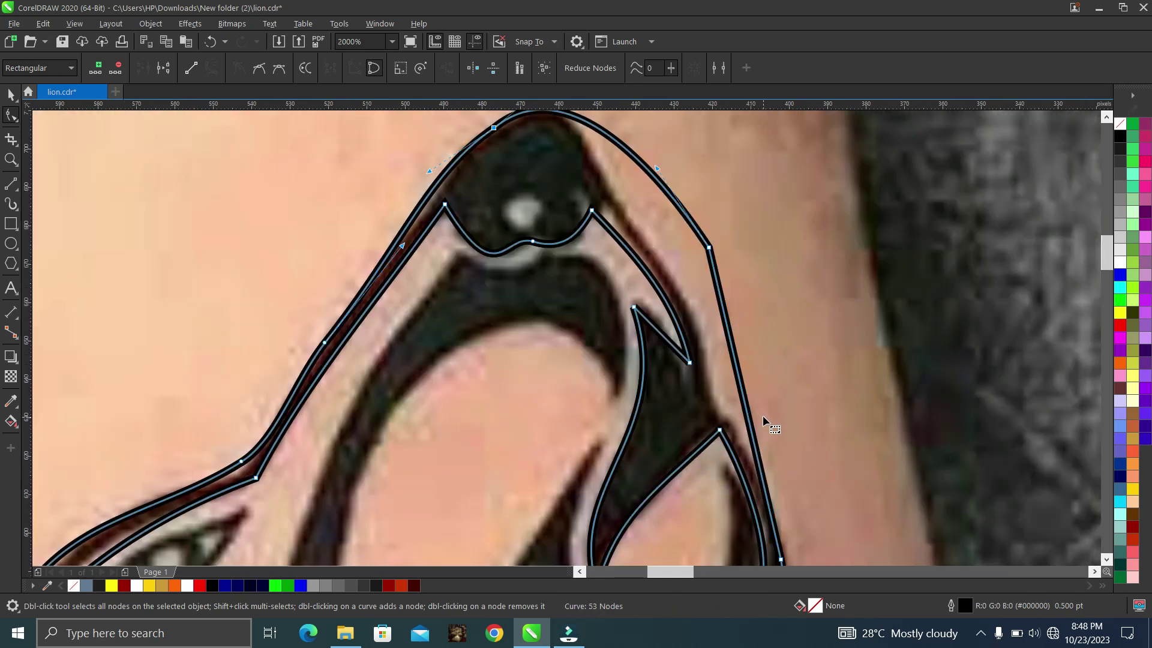
{"action": "right_click", "coordinate": [747, 411]}
{"action": "left_click", "coordinate": [774, 244]}
{"action": "right_click", "coordinate": [717, 257]}
{"action": "left_click", "coordinate": [748, 270]}
- Add a node on the outer curve beside the nose
{"action": "scroll", "coordinate": [746, 268], "scroll_direction": "down", "scroll_amount": 1}
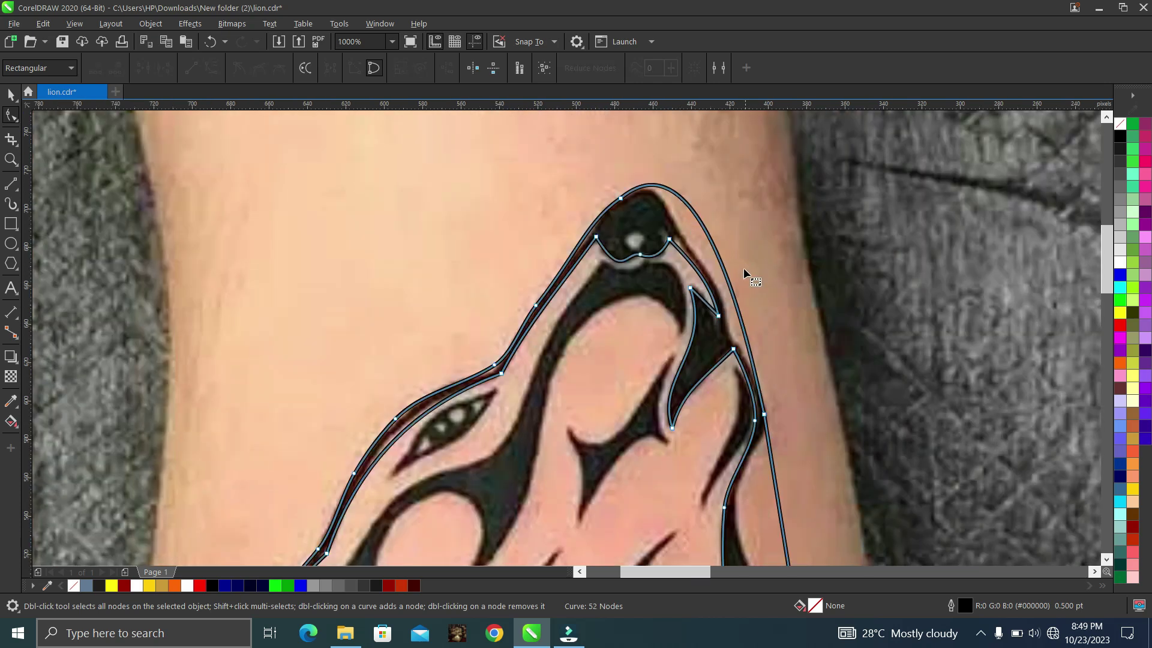
{"action": "scroll", "coordinate": [680, 192], "scroll_direction": "up", "scroll_amount": 1}
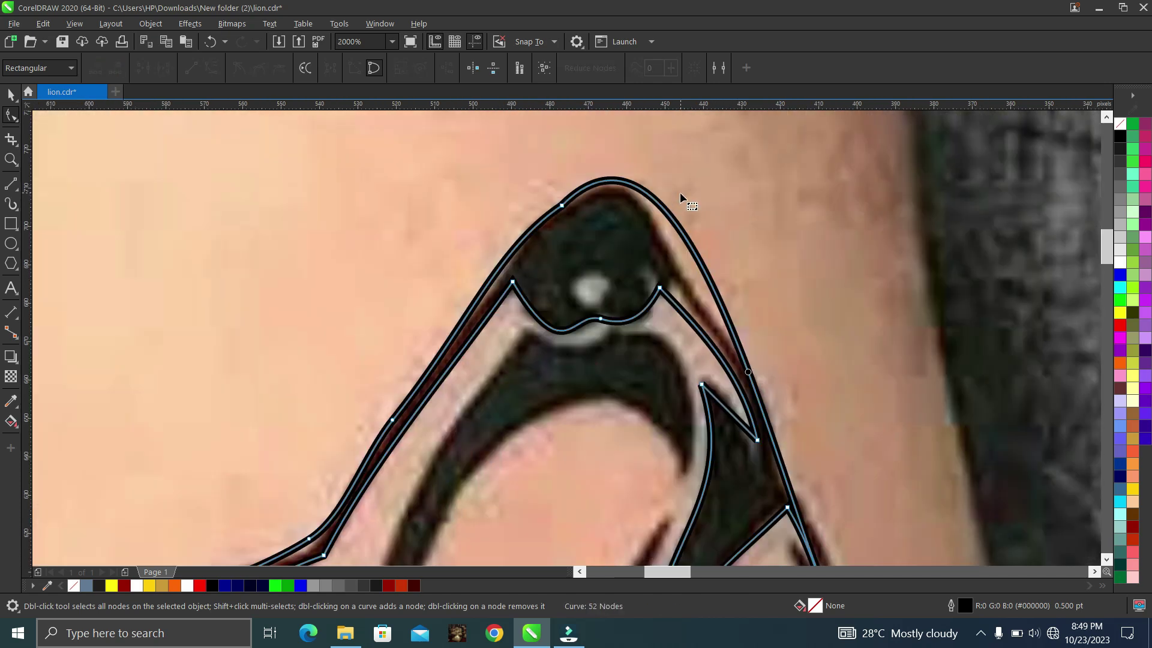
{"action": "double_click", "coordinate": [686, 267]}
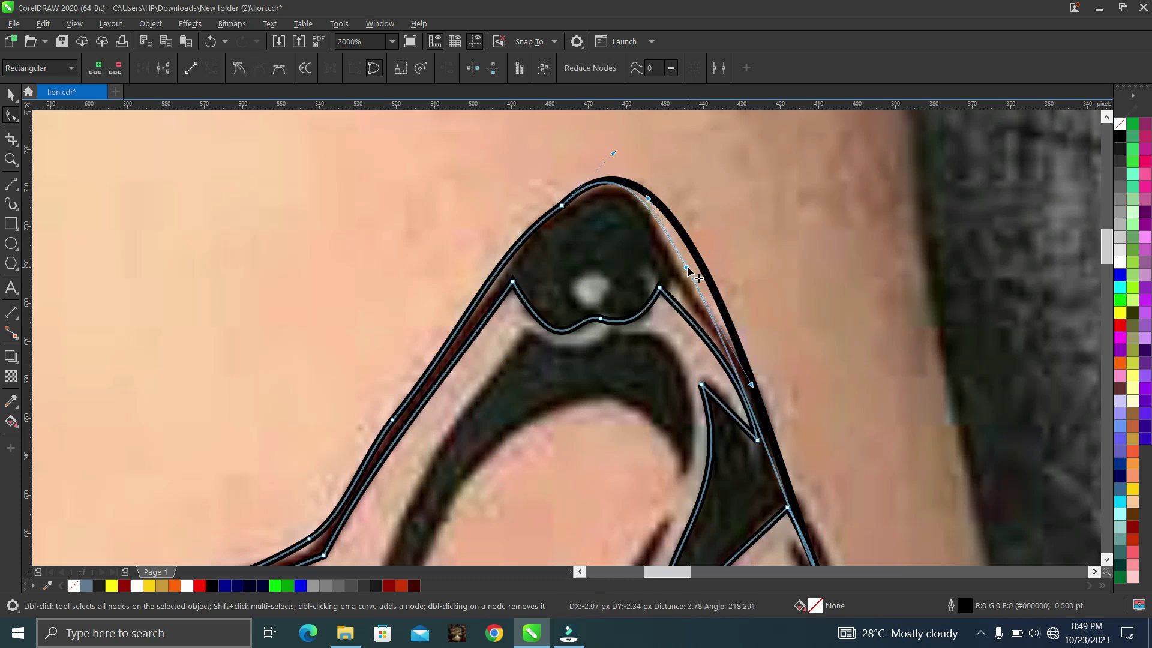
{"action": "left_click_drag", "start_coordinate": [751, 384], "coordinate": [766, 369]}
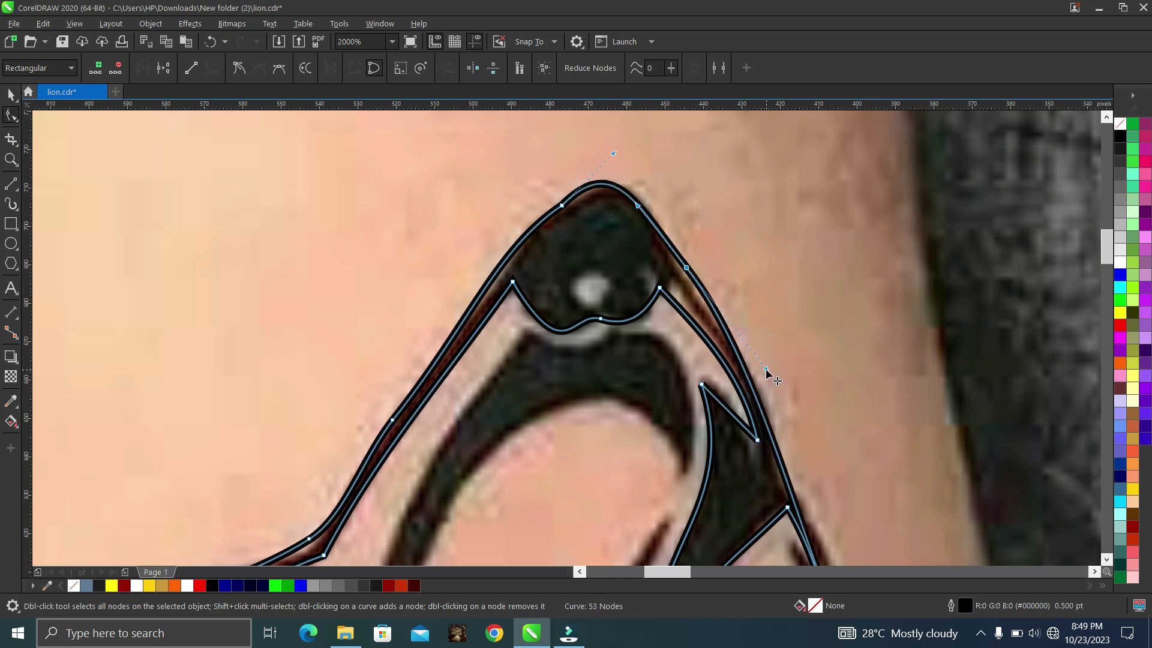
{"action": "left_click_drag", "start_coordinate": [637, 205], "coordinate": [650, 207]}
{"action": "key", "text": "ctrl+z"}
{"action": "key", "text": "ctrl+z"}
{"action": "key", "text": "ctrl+z"}
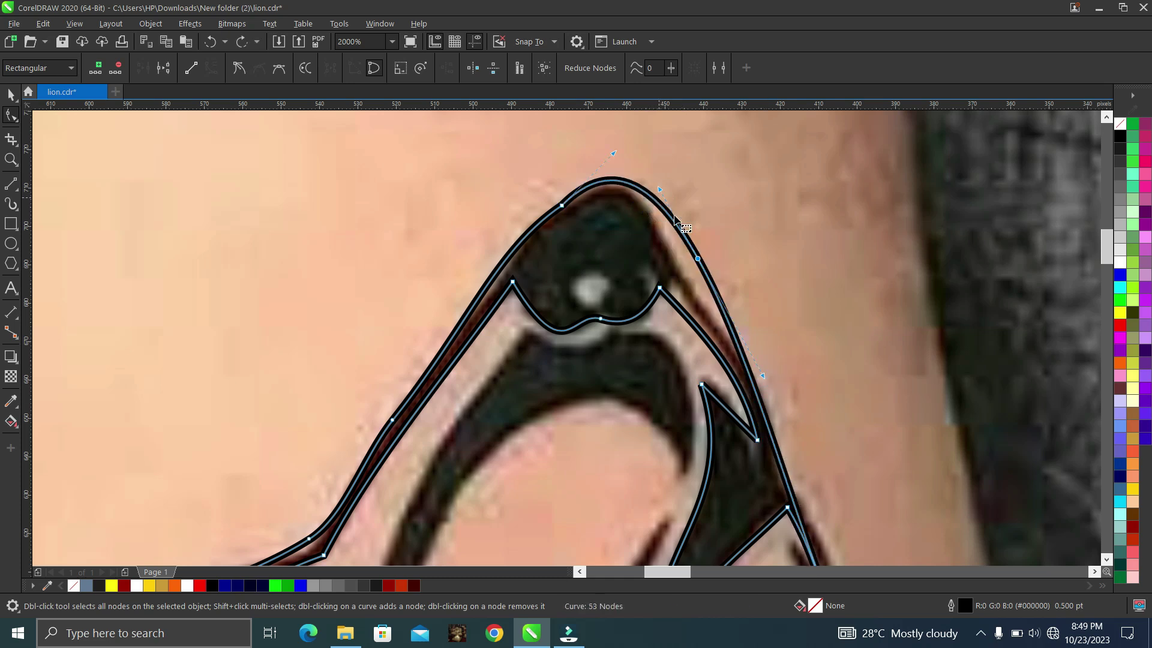
- Add nodes above the nose and farther down the outer curve, and pull the node between them inward onto the outline
{"action": "left_click", "coordinate": [625, 182]}
{"action": "left_click", "coordinate": [744, 366]}
{"action": "left_click_drag", "start_coordinate": [697, 259], "coordinate": [679, 268]}
- Bow the outer segment below the mouth corner outward along the black outline of the jaw
{"action": "scroll", "coordinate": [721, 284], "scroll_direction": "down", "scroll_amount": 1}
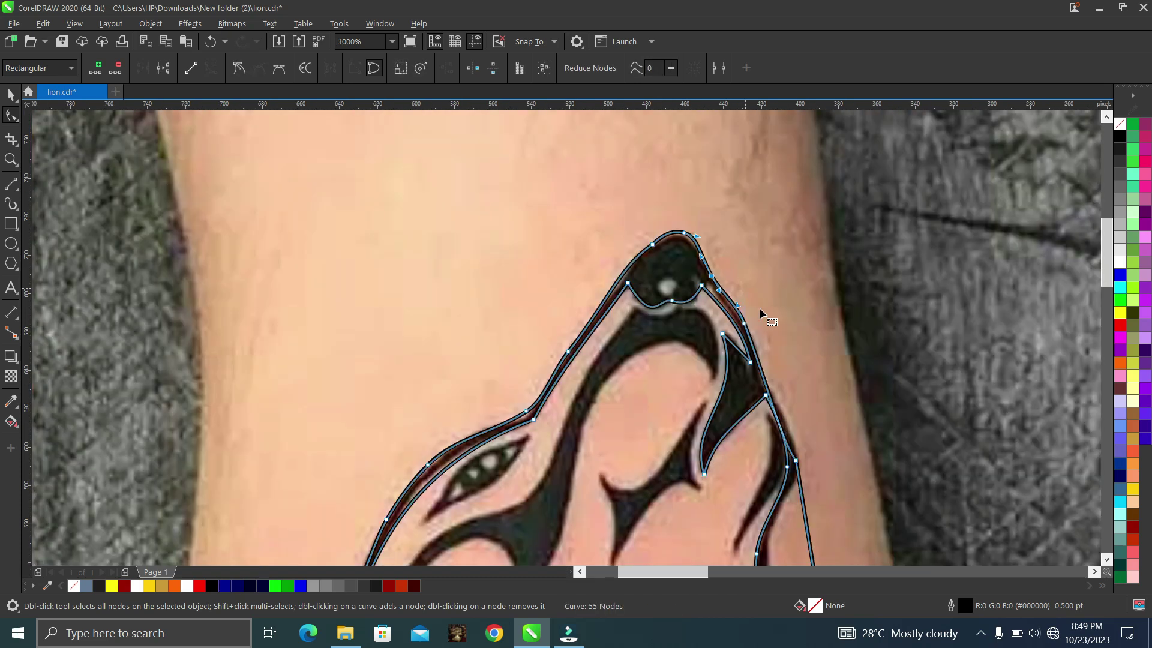
{"action": "scroll", "coordinate": [769, 393], "scroll_direction": "up", "scroll_amount": 1}
{"action": "scroll", "coordinate": [768, 393], "scroll_direction": "down", "scroll_amount": 2}
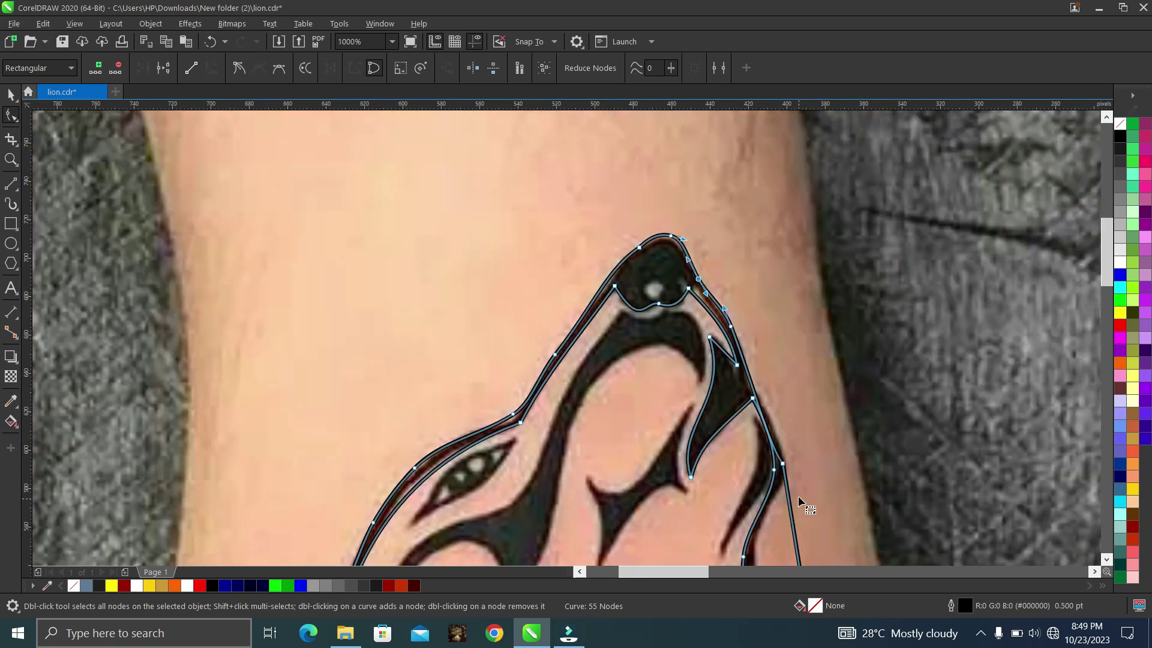
{"action": "scroll", "coordinate": [756, 443], "scroll_direction": "up", "scroll_amount": 2}
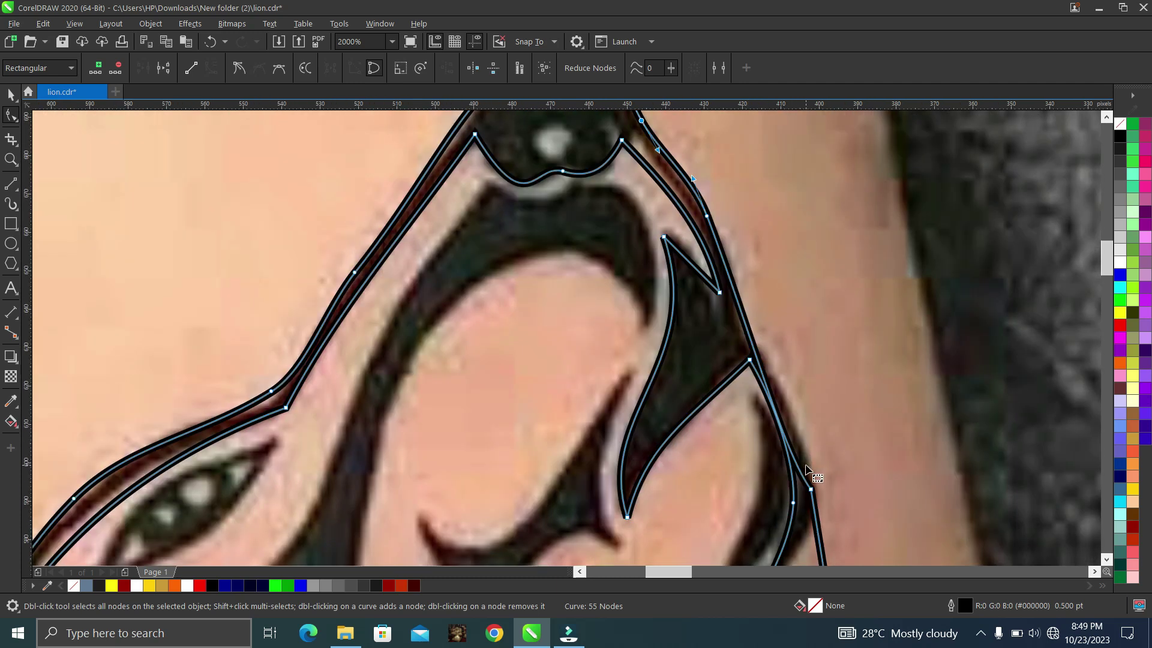
{"action": "scroll", "coordinate": [805, 467], "scroll_direction": "down", "scroll_amount": 8}
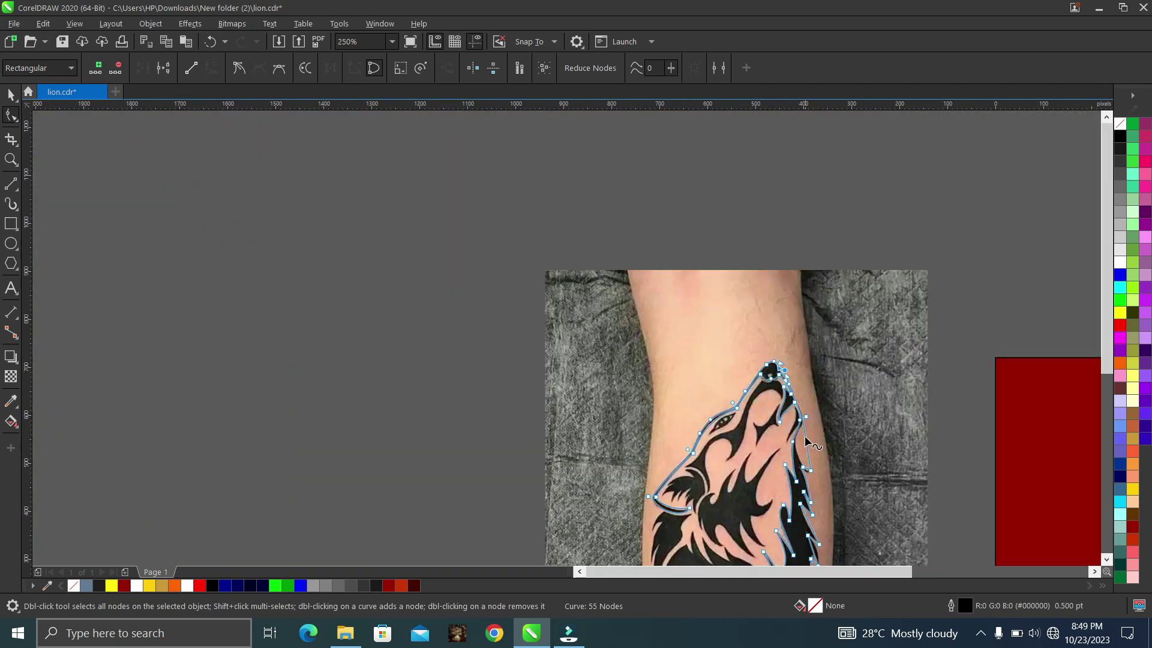
{"action": "scroll", "coordinate": [795, 328], "scroll_direction": "up", "scroll_amount": 2}
{"action": "scroll", "coordinate": [779, 239], "scroll_direction": "up", "scroll_amount": 2}
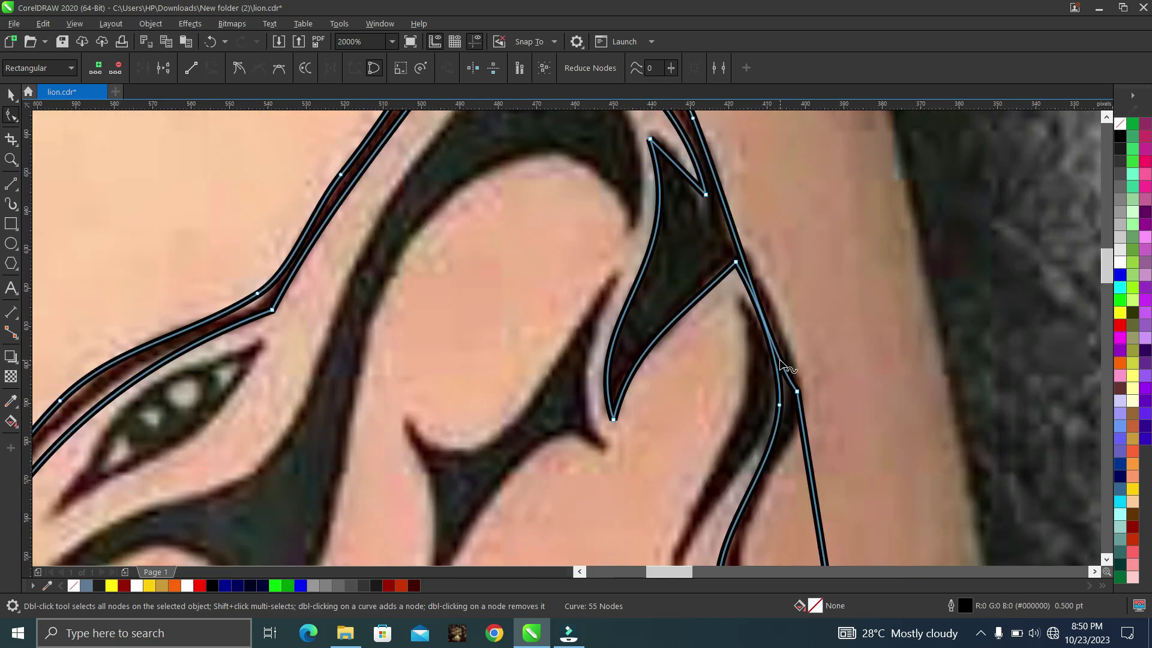
{"action": "right_click", "coordinate": [779, 355]}
{"action": "key", "text": "Escape"}
{"action": "left_click_drag", "start_coordinate": [779, 360], "coordinate": [787, 349]}
- Add nodes on the outer curve above the jaw and bend it inward to follow the notch at the mouth corner
{"action": "double_click", "coordinate": [751, 249]}
{"action": "double_click", "coordinate": [719, 175]}
{"action": "left_click_drag", "start_coordinate": [742, 219], "coordinate": [731, 236]}
{"action": "double_click", "coordinate": [733, 227]}
{"action": "scroll", "coordinate": [801, 318], "scroll_direction": "down", "scroll_amount": 1}
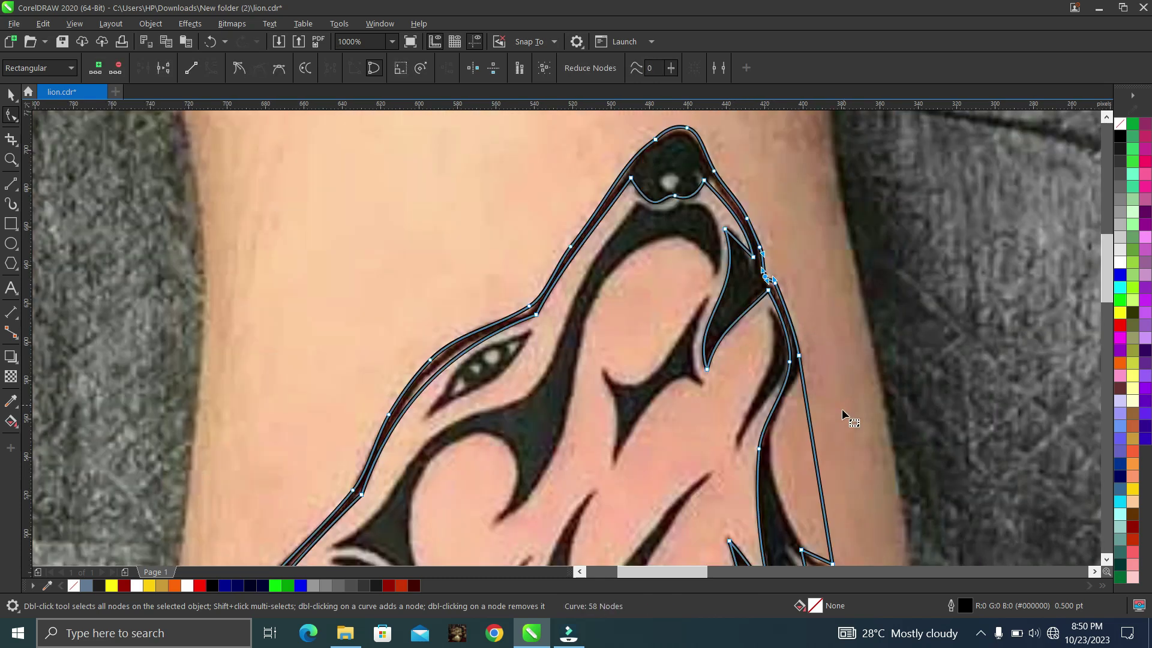
- Convert the straight outer segment below the jaw to a curve and bow it inward along the throat's black outline
{"action": "scroll", "coordinate": [825, 521], "scroll_direction": "down", "scroll_amount": 2}
{"action": "scroll", "coordinate": [834, 530], "scroll_direction": "up", "scroll_amount": 2}
{"action": "right_click", "coordinate": [773, 416]}
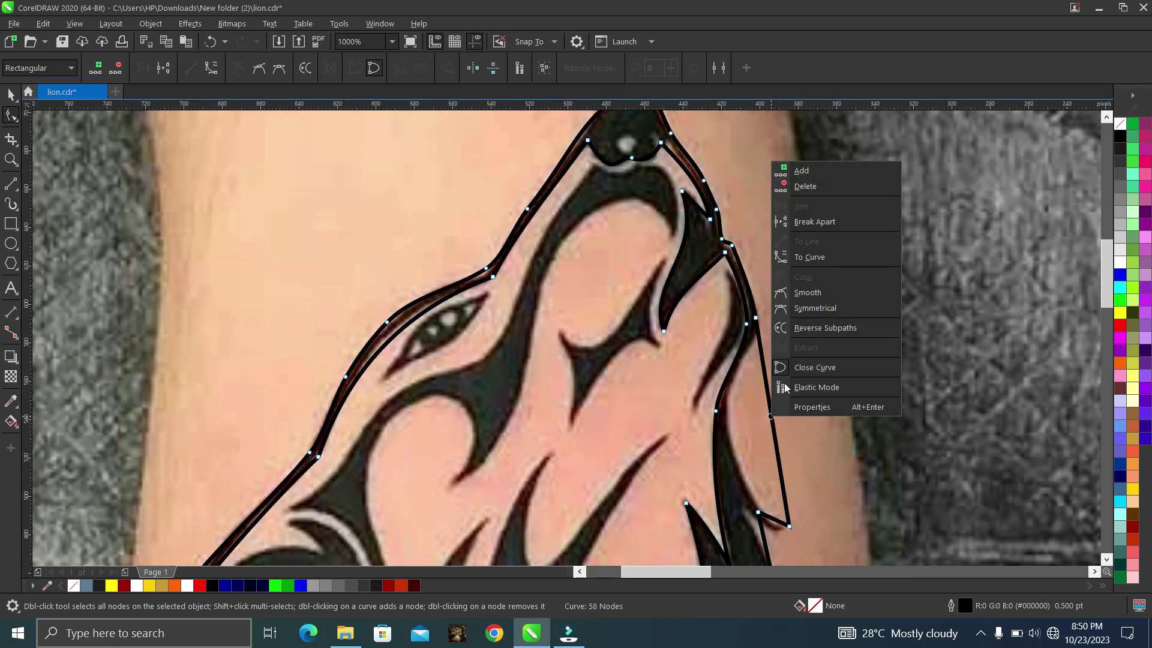
{"action": "left_click", "coordinate": [801, 257]}
{"action": "left_click_drag", "start_coordinate": [774, 427], "coordinate": [731, 430]}
{"action": "left_click_drag", "start_coordinate": [742, 353], "coordinate": [743, 352]}
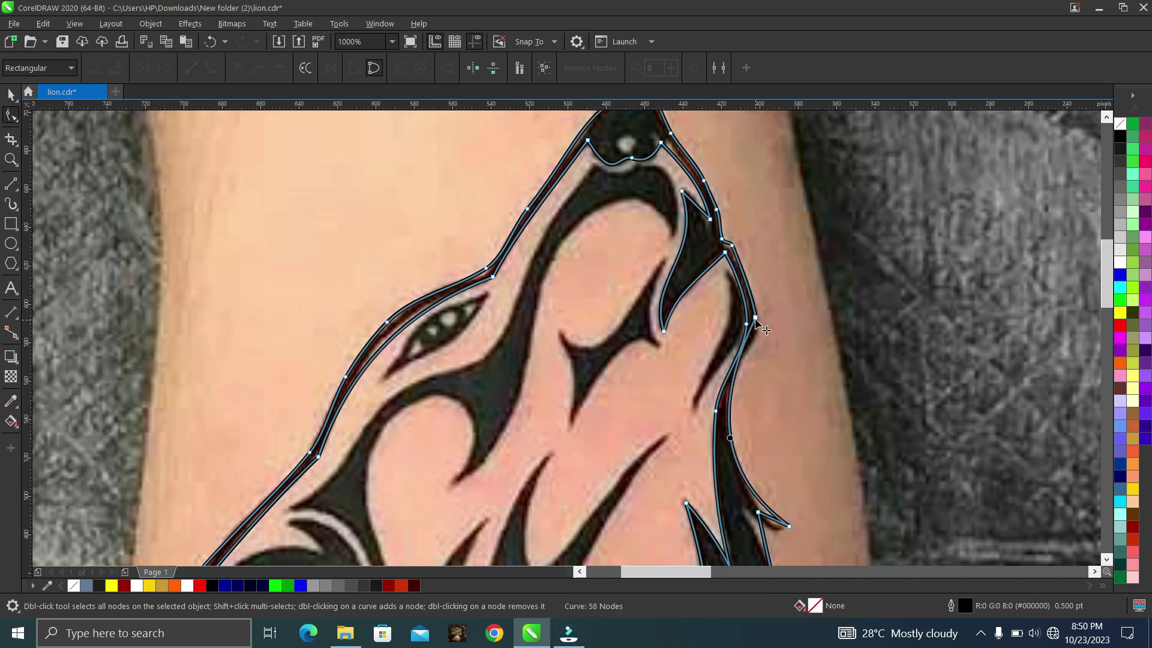
- Add nodes on the outer curve at the jaw bulge and push it outward to the edge of the black outline
{"action": "scroll", "coordinate": [762, 324], "scroll_direction": "up", "scroll_amount": 4}
{"action": "scroll", "coordinate": [762, 327], "scroll_direction": "down", "scroll_amount": 2}
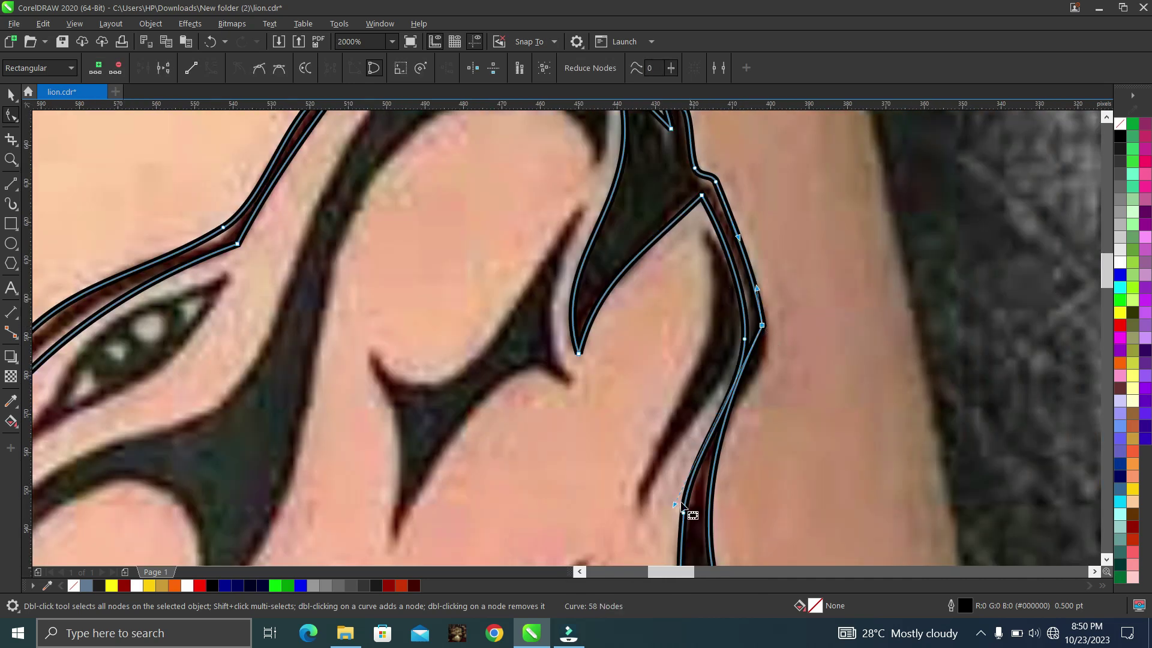
{"action": "left_click", "coordinate": [735, 407]}
{"action": "left_click", "coordinate": [732, 407]}
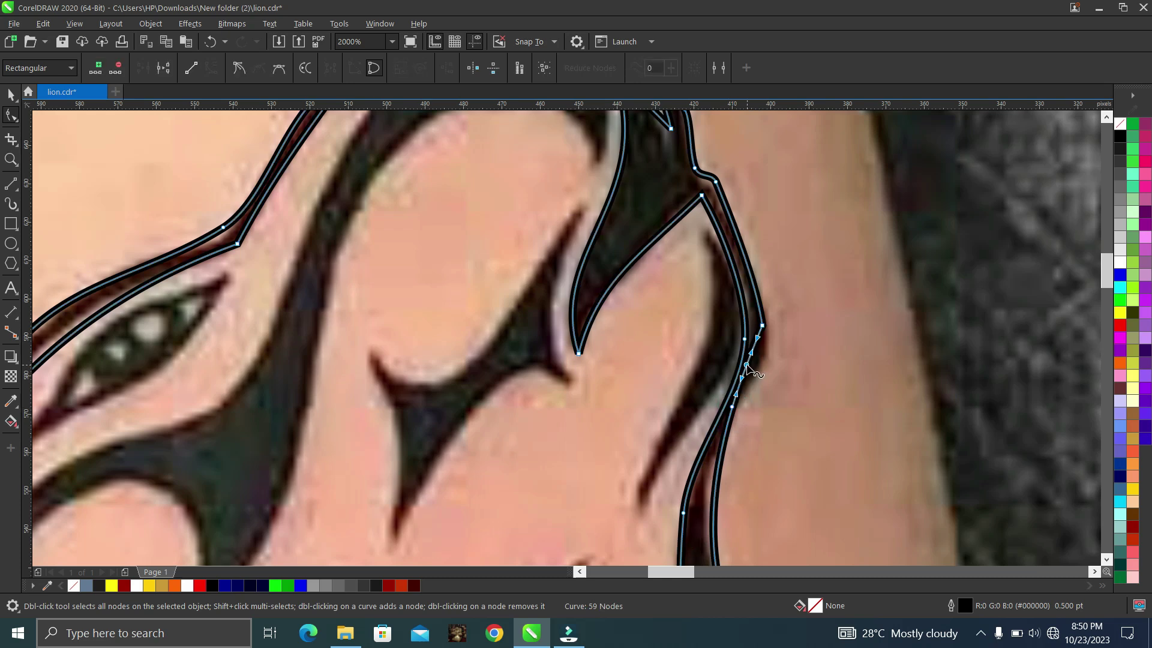
{"action": "left_click_drag", "start_coordinate": [764, 365], "coordinate": [762, 339]}
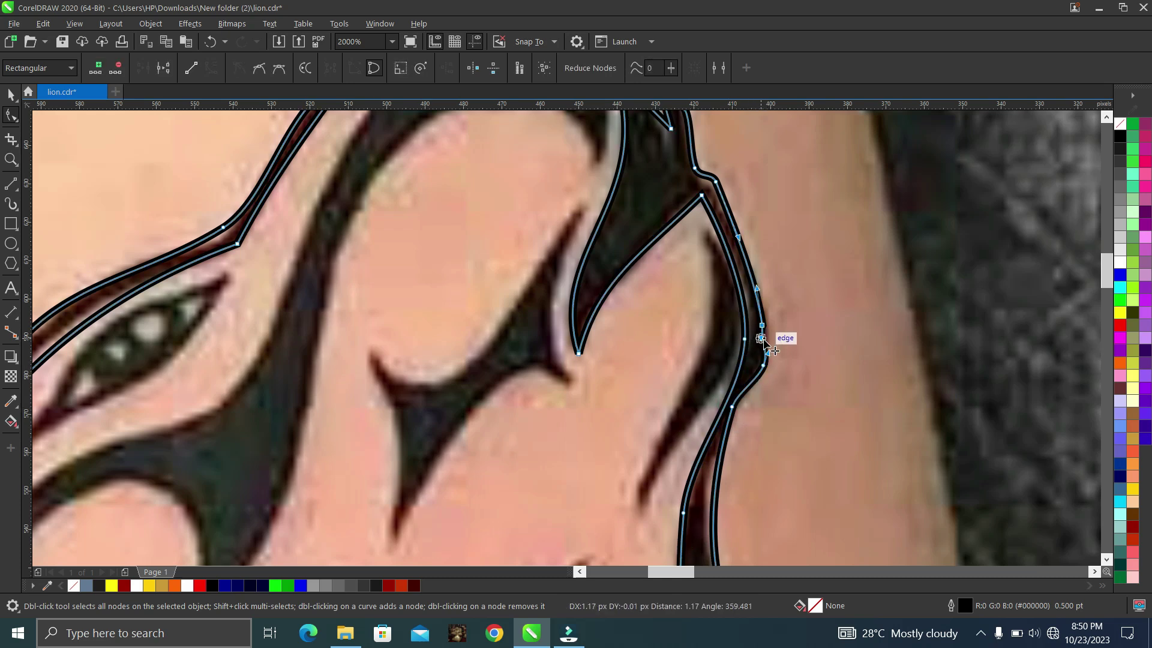
{"action": "scroll", "coordinate": [783, 359], "scroll_direction": "down", "scroll_amount": 5}
{"action": "scroll", "coordinate": [787, 391], "scroll_direction": "up", "scroll_amount": 3}
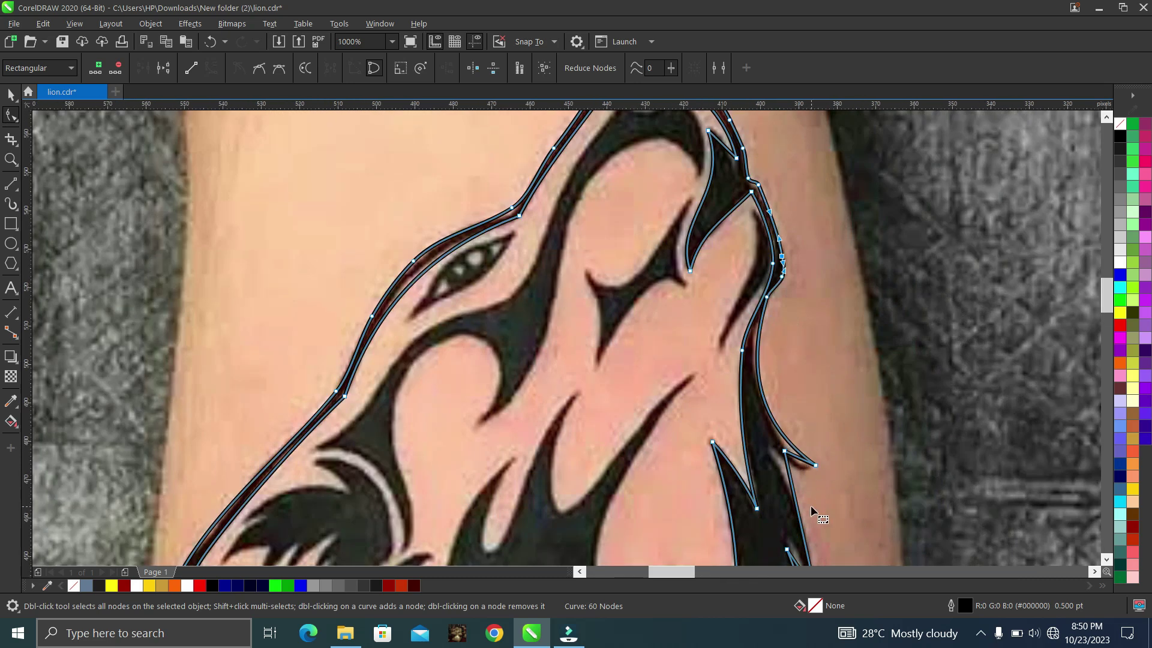
- Reposition the nodes of the first fur spike below the throat and bow its underside into a curve
{"action": "scroll", "coordinate": [812, 505], "scroll_direction": "up", "scroll_amount": 2}
{"action": "left_click_drag", "start_coordinate": [817, 426], "coordinate": [808, 428]}
{"action": "left_click_drag", "start_coordinate": [757, 396], "coordinate": [771, 421]}
{"action": "right_click", "coordinate": [764, 408]}
{"action": "left_click", "coordinate": [804, 251]}
{"action": "scroll", "coordinate": [774, 423], "scroll_direction": "down", "scroll_amount": 4}
{"action": "scroll", "coordinate": [791, 492], "scroll_direction": "up", "scroll_amount": 4}
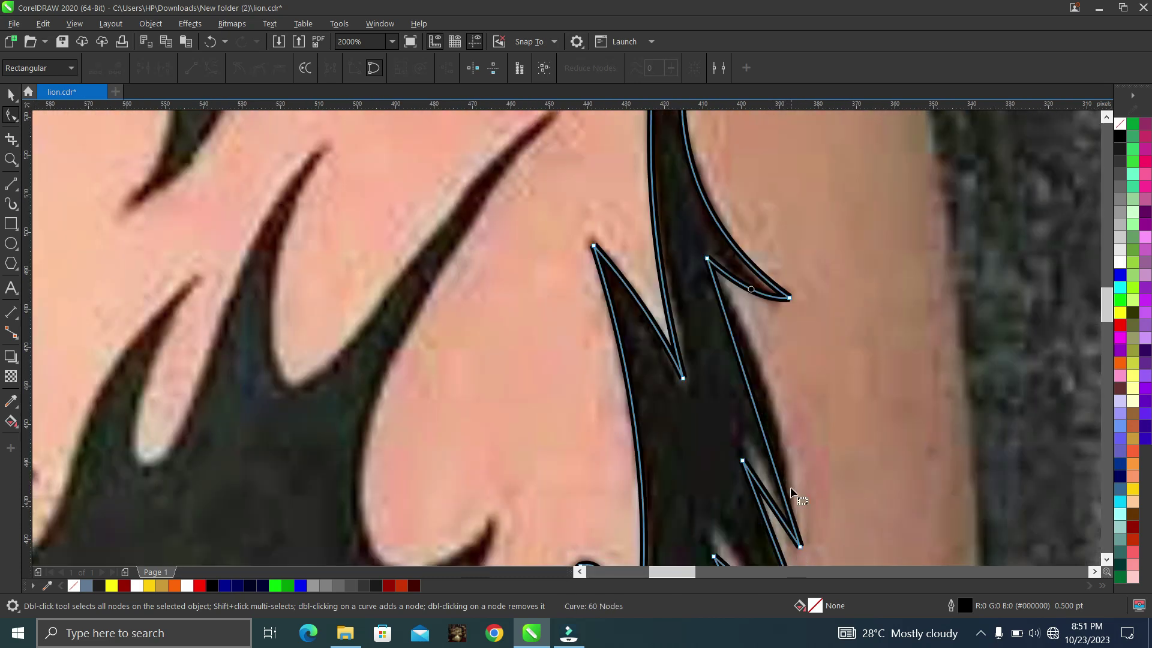
- Convert the second fur spike's outer edge and underside to curves, bow both along the black shape, and move its notch node up
{"action": "right_click", "coordinate": [757, 420]}
{"action": "left_click", "coordinate": [780, 256]}
{"action": "left_click_drag", "start_coordinate": [755, 408], "coordinate": [769, 393]}
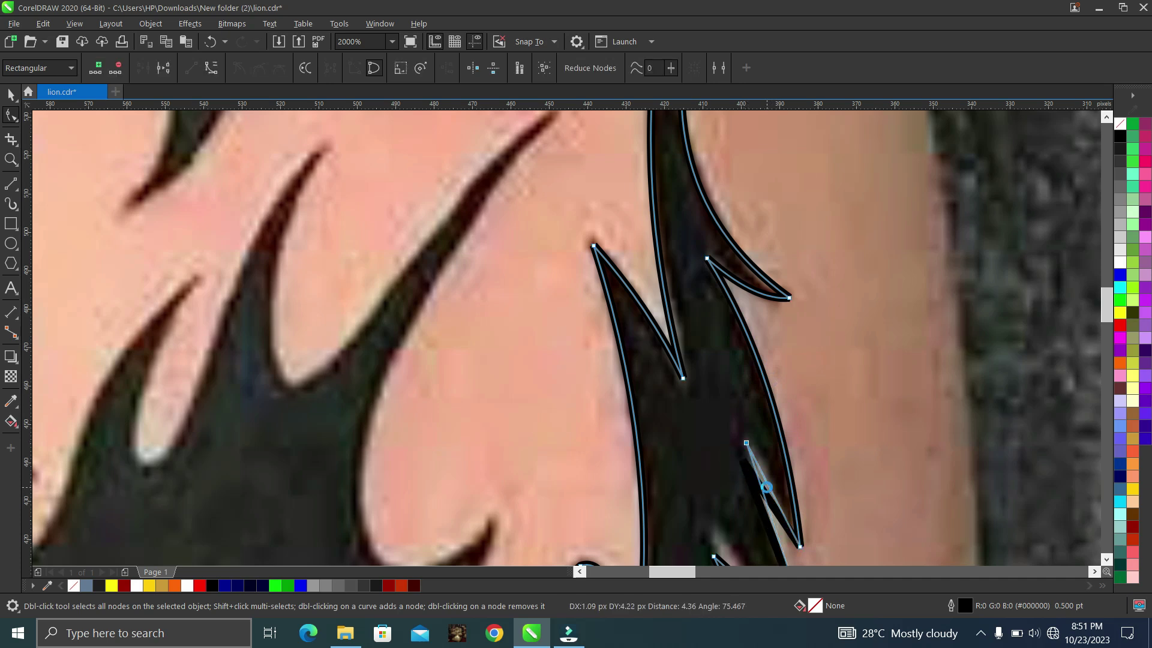
{"action": "right_click", "coordinate": [768, 481]}
{"action": "left_click", "coordinate": [798, 321]}
{"action": "left_click_drag", "start_coordinate": [764, 476], "coordinate": [771, 469]}
{"action": "scroll", "coordinate": [776, 465], "scroll_direction": "down", "scroll_amount": 1}
{"action": "scroll", "coordinate": [787, 561], "scroll_direction": "up", "scroll_amount": 1}
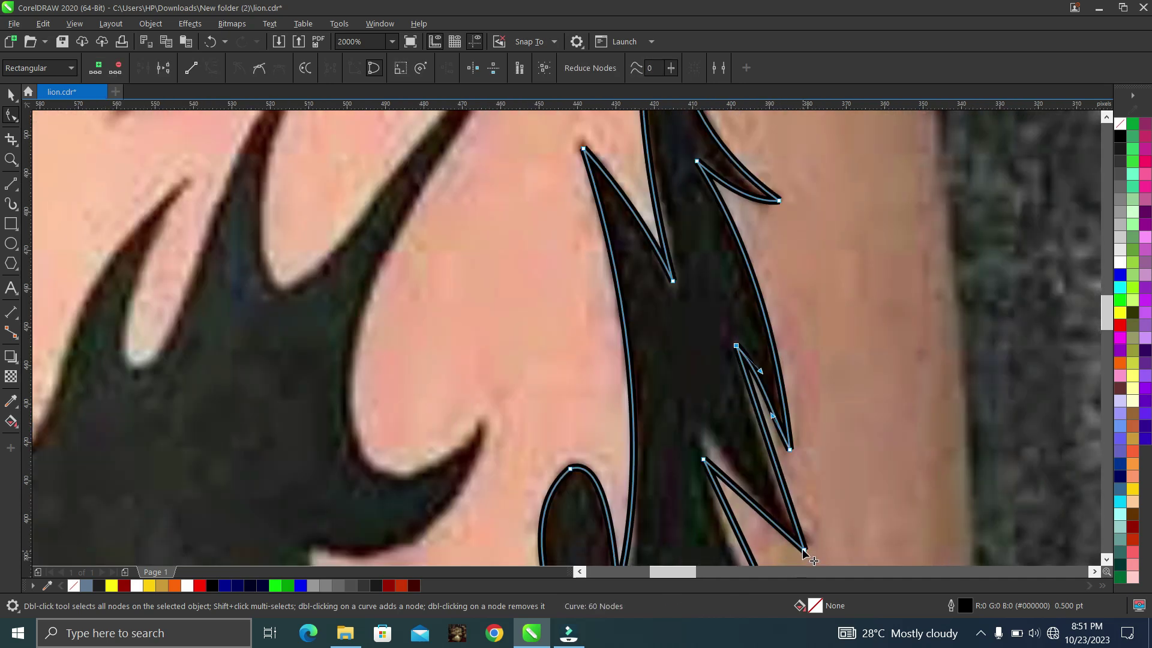
- Convert the third fur spike's outer edge and underside to curves and move the notch node between its sides and the next spike up
{"action": "right_click", "coordinate": [769, 444]}
{"action": "left_click", "coordinate": [806, 289]}
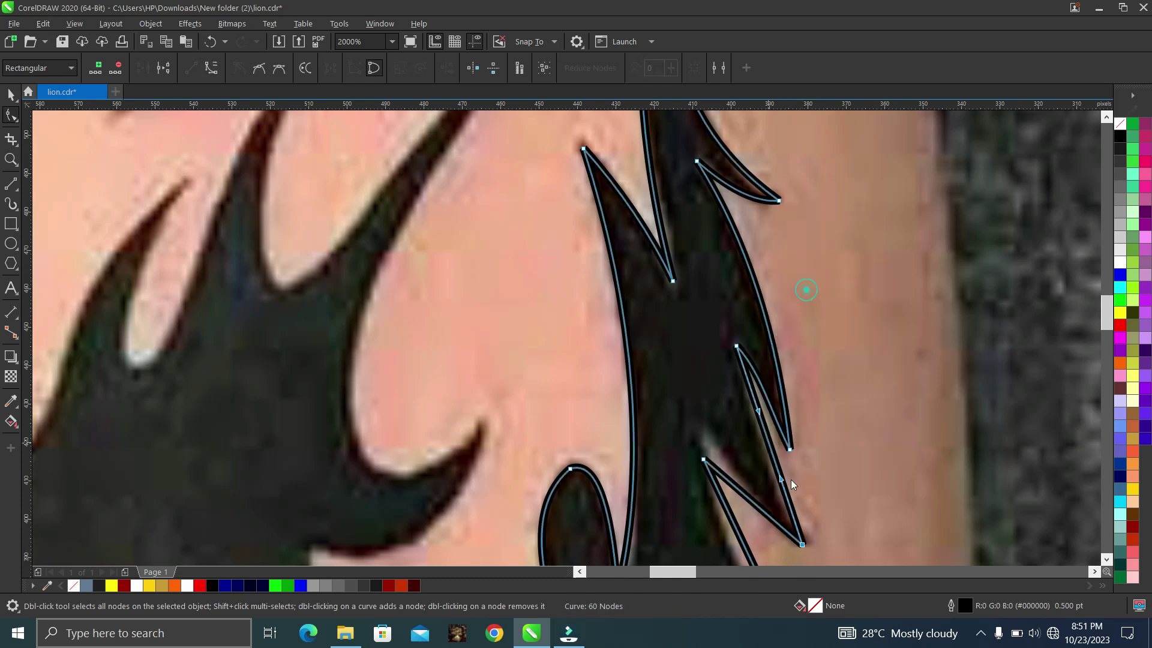
{"action": "left_click_drag", "start_coordinate": [703, 459], "coordinate": [702, 434]}
{"action": "right_click", "coordinate": [751, 491]}
{"action": "left_click", "coordinate": [804, 331]}
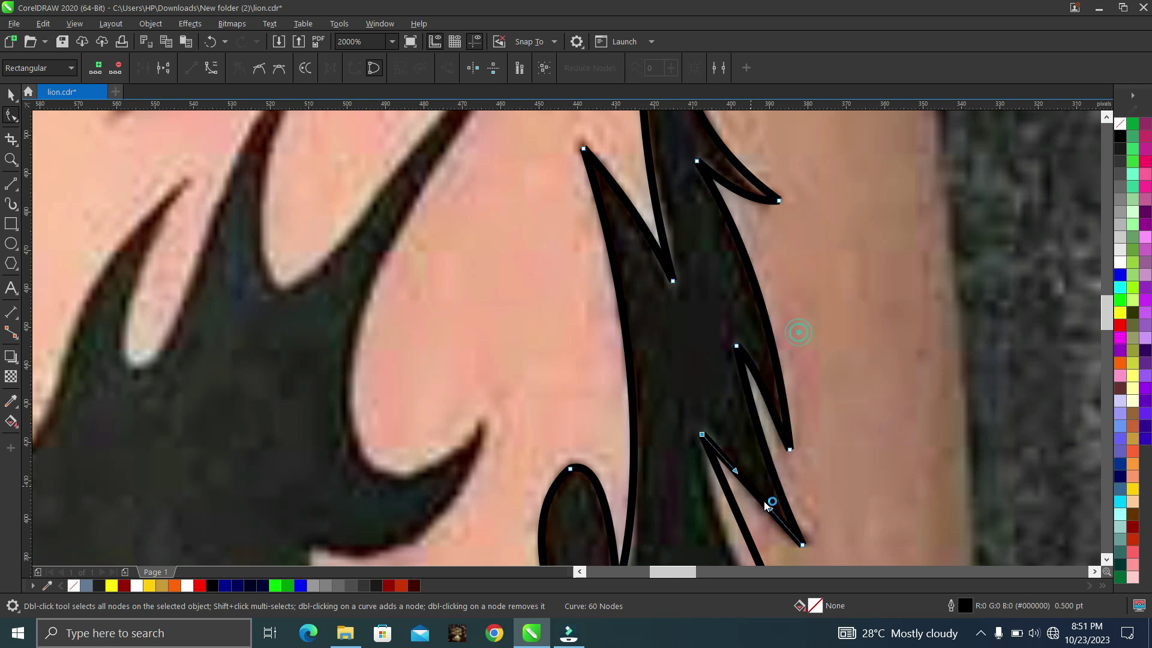
- Convert the fourth fur spike's outer edge to a curve bowed inward and move its tip and notch nodes onto the tattoo
{"action": "scroll", "coordinate": [769, 517], "scroll_direction": "down", "scroll_amount": 6}
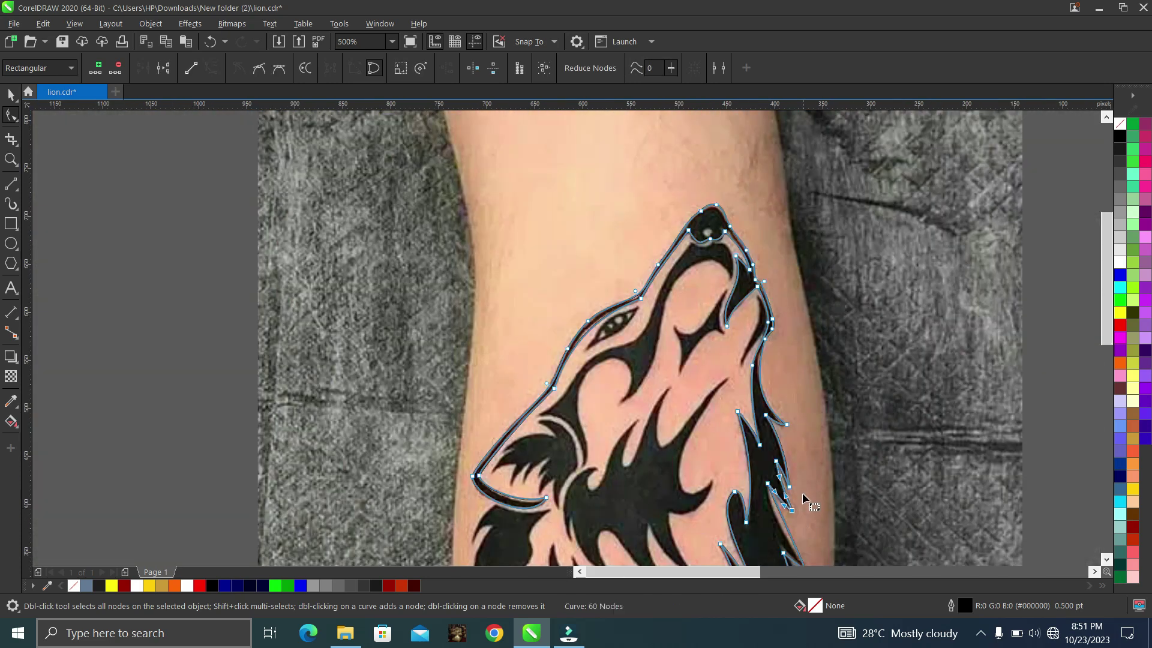
{"action": "scroll", "coordinate": [807, 445], "scroll_direction": "up", "scroll_amount": 4}
{"action": "scroll", "coordinate": [807, 446], "scroll_direction": "up", "scroll_amount": 4}
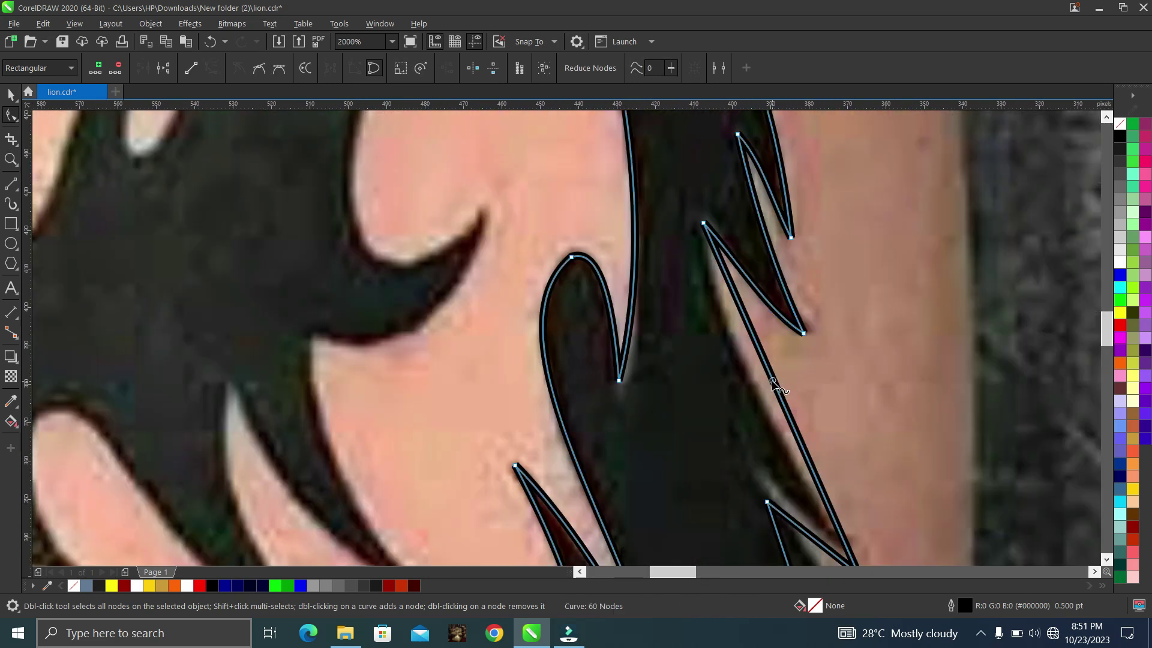
{"action": "right_click", "coordinate": [774, 383]}
{"action": "left_click", "coordinate": [792, 214]}
{"action": "left_click_drag", "start_coordinate": [775, 384], "coordinate": [751, 378]}
{"action": "scroll", "coordinate": [812, 310], "scroll_direction": "down", "scroll_amount": 1}
{"action": "scroll", "coordinate": [847, 439], "scroll_direction": "up", "scroll_amount": 1}
{"action": "left_click_drag", "start_coordinate": [823, 448], "coordinate": [813, 420]}
{"action": "left_click_drag", "start_coordinate": [736, 383], "coordinate": [729, 358]}
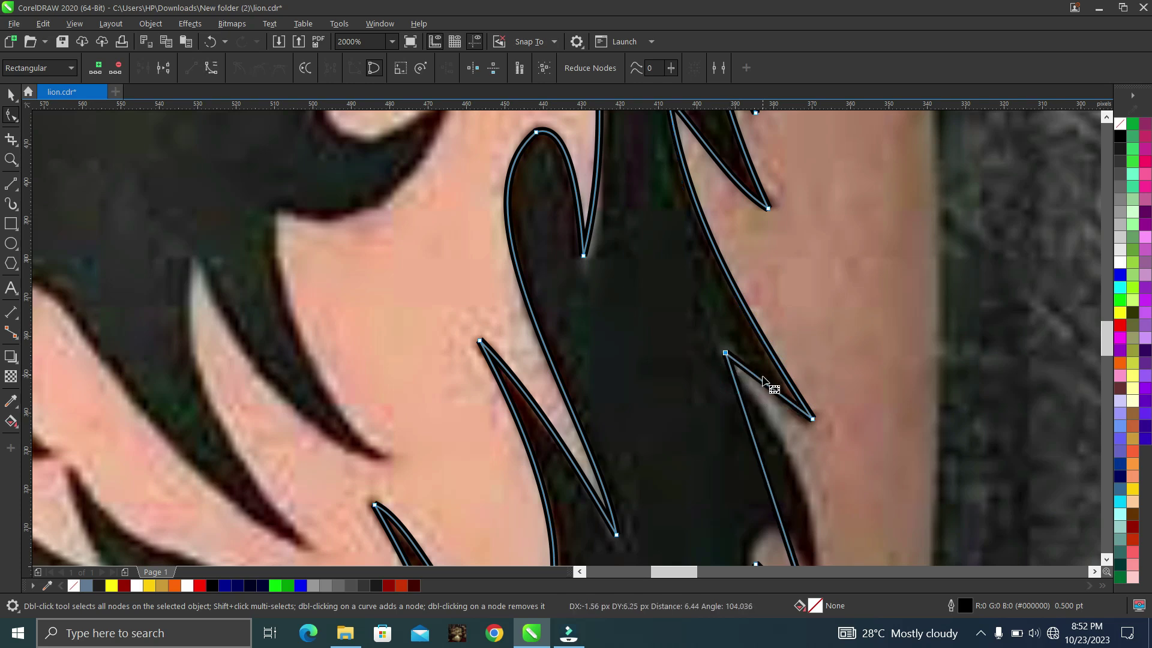
- Convert the underside of the fourth fur spike to a curve and bow it slightly downward
{"action": "right_click", "coordinate": [763, 382]}
{"action": "left_click", "coordinate": [770, 384]}
{"action": "left_click_drag", "start_coordinate": [767, 386], "coordinate": [769, 393]}
{"action": "scroll", "coordinate": [859, 343], "scroll_direction": "down", "scroll_amount": 1}
{"action": "scroll", "coordinate": [865, 506], "scroll_direction": "up", "scroll_amount": 1}
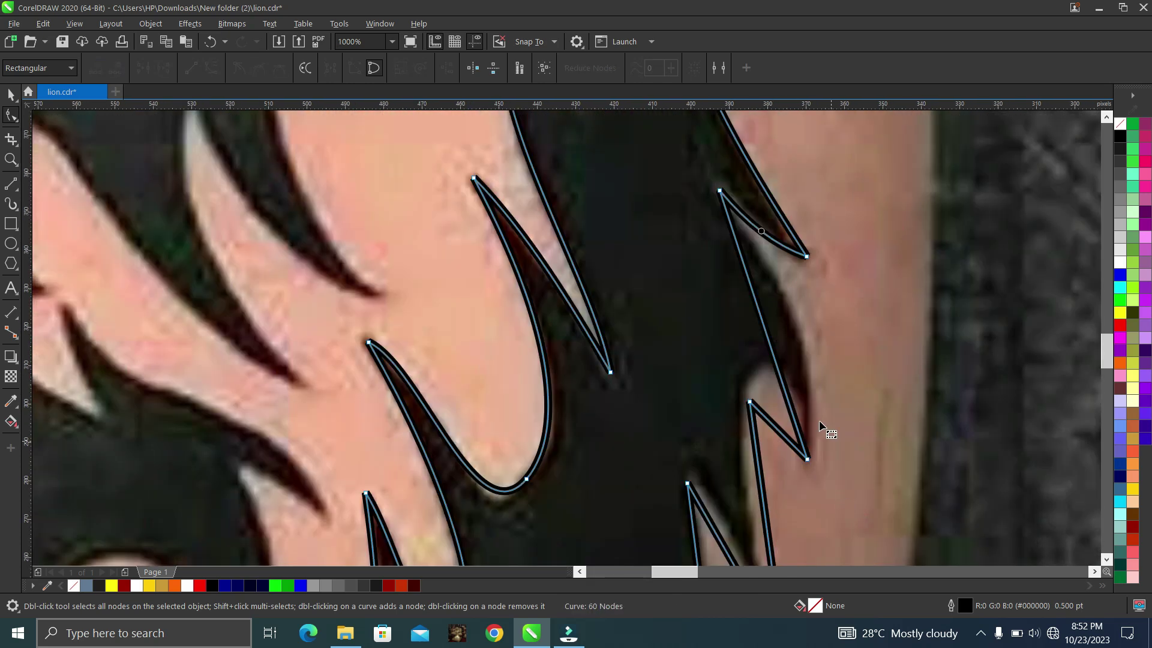
- Convert the fifth fur spike's straight outer edge to a curve and bow it outward to the rounded black outline
{"action": "right_click", "coordinate": [766, 331]}
{"action": "right_click", "coordinate": [758, 312]}
{"action": "left_click", "coordinate": [755, 299]}
{"action": "right_click", "coordinate": [755, 300]}
{"action": "left_click", "coordinate": [799, 395]}
{"action": "left_click_drag", "start_coordinate": [759, 315], "coordinate": [800, 315]}
- Move the notch node below the fifth fur spike up and curve the segments on both sides of it along the skin gap
{"action": "left_click_drag", "start_coordinate": [751, 402], "coordinate": [766, 366]}
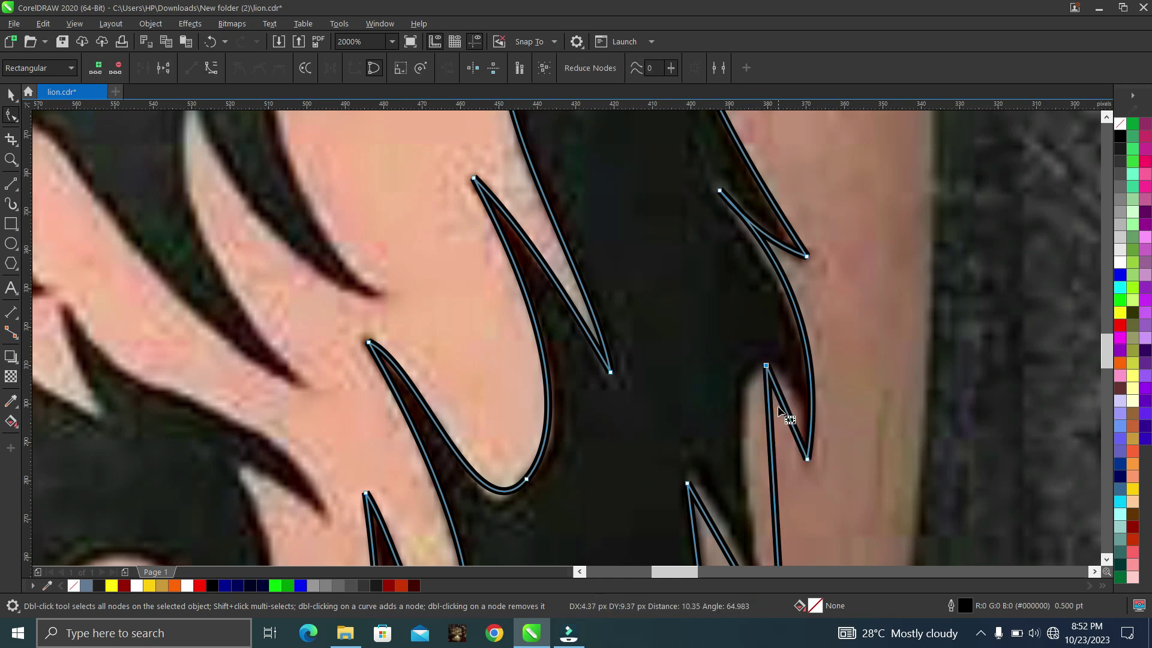
{"action": "right_click", "coordinate": [781, 400]}
{"action": "left_click", "coordinate": [819, 240]}
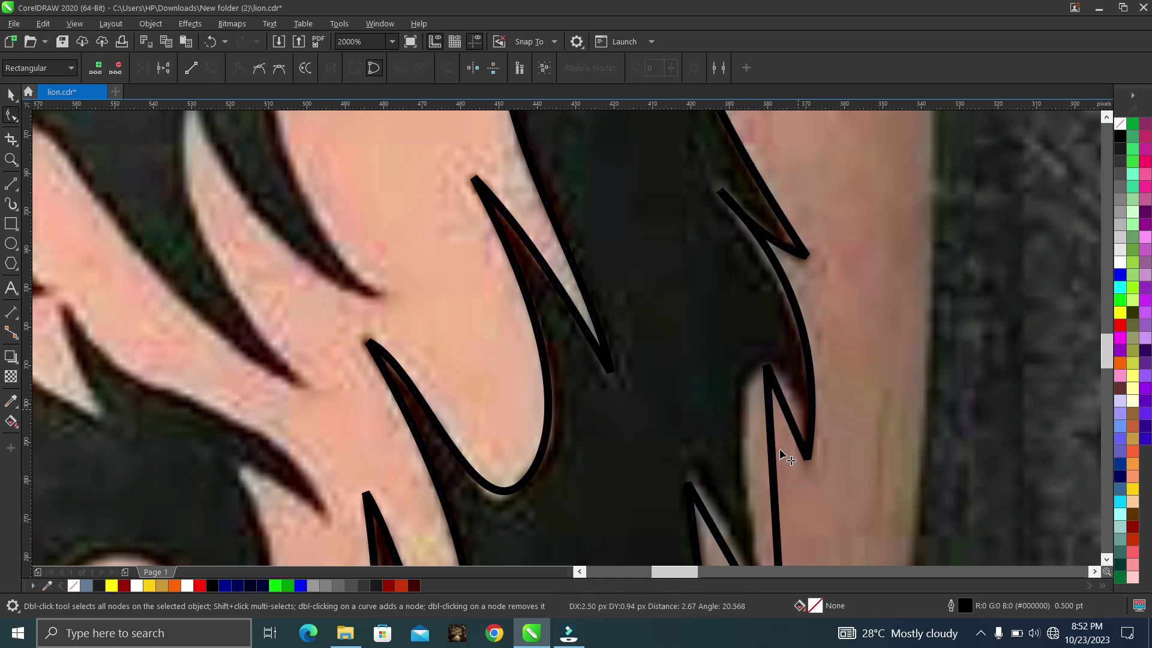
{"action": "scroll", "coordinate": [798, 450], "scroll_direction": "down", "scroll_amount": 1}
{"action": "right_click", "coordinate": [783, 426]}
{"action": "left_click", "coordinate": [841, 264]}
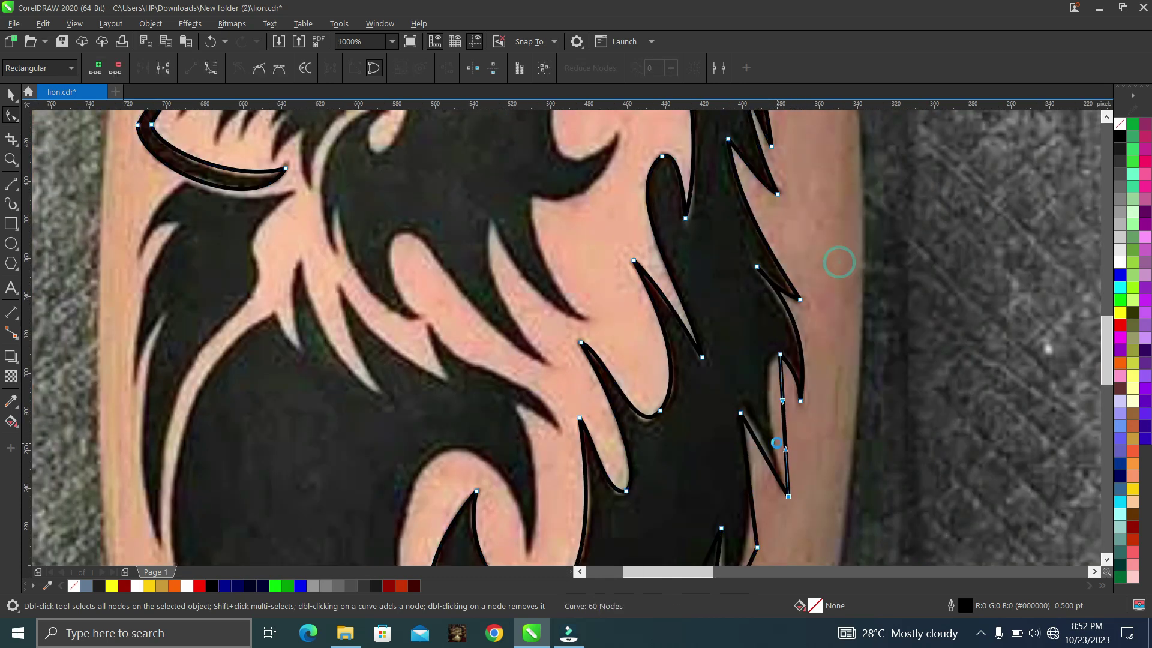
{"action": "left_click_drag", "start_coordinate": [785, 425], "coordinate": [773, 402]}
{"action": "scroll", "coordinate": [763, 461], "scroll_direction": "up", "scroll_amount": 1}
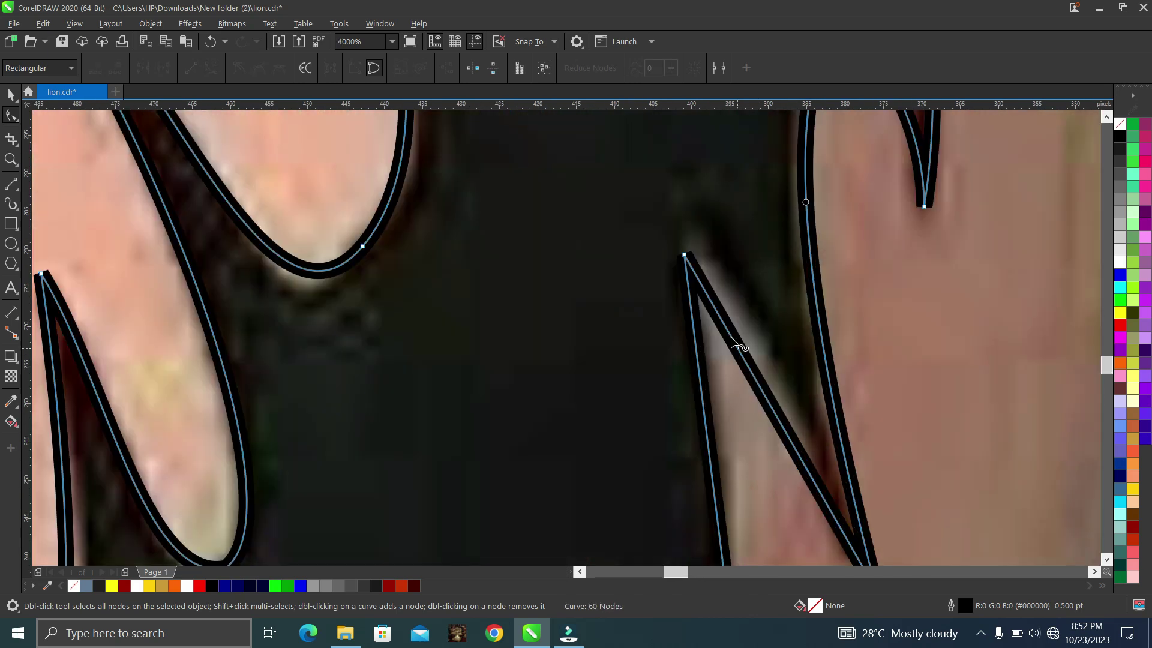
- Convert the underside of the sixth fur spike to a curve and bow it outward to the black edge
{"action": "right_click", "coordinate": [766, 358]}
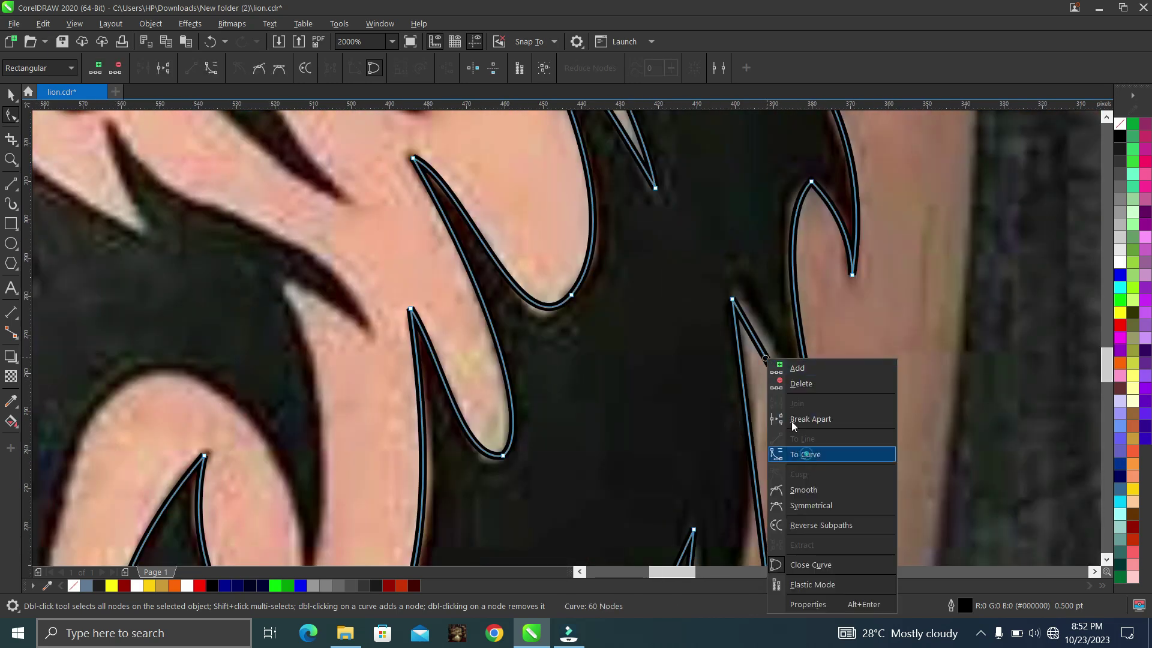
{"action": "left_click", "coordinate": [806, 454]}
{"action": "left_click_drag", "start_coordinate": [767, 343], "coordinate": [852, 318]}
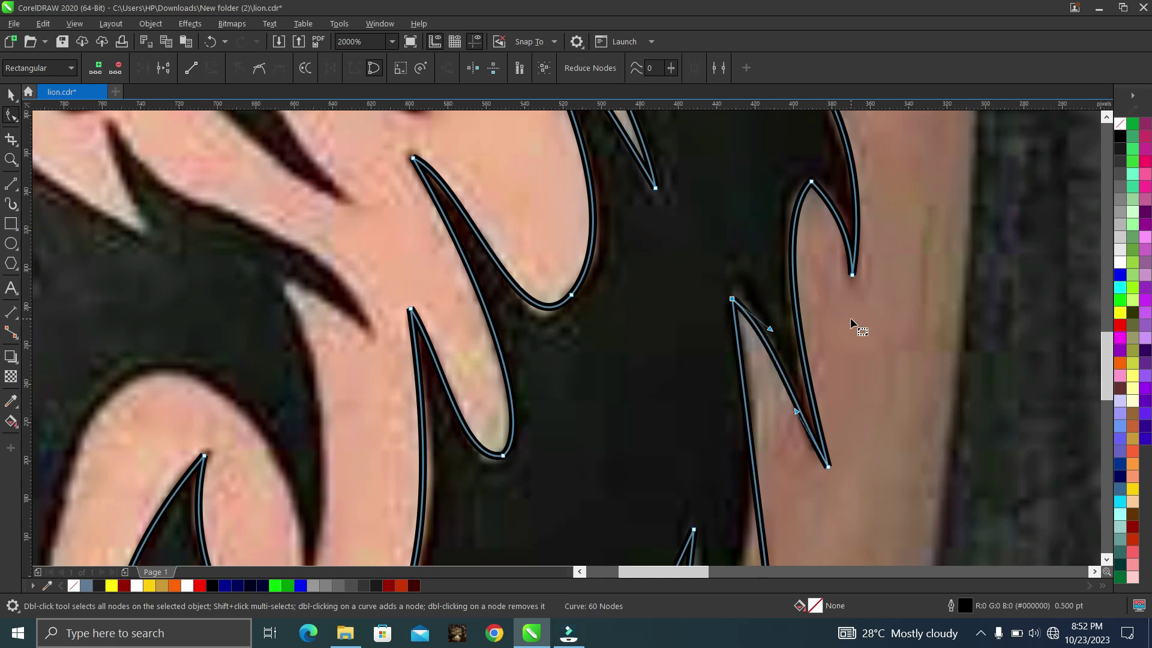
{"action": "scroll", "coordinate": [852, 318], "scroll_direction": "down", "scroll_amount": 1}
- Delete the extra node on the outer edge below the sixth fur spike, convert that edge to a curve and bow it outward
{"action": "right_click", "coordinate": [808, 455]}
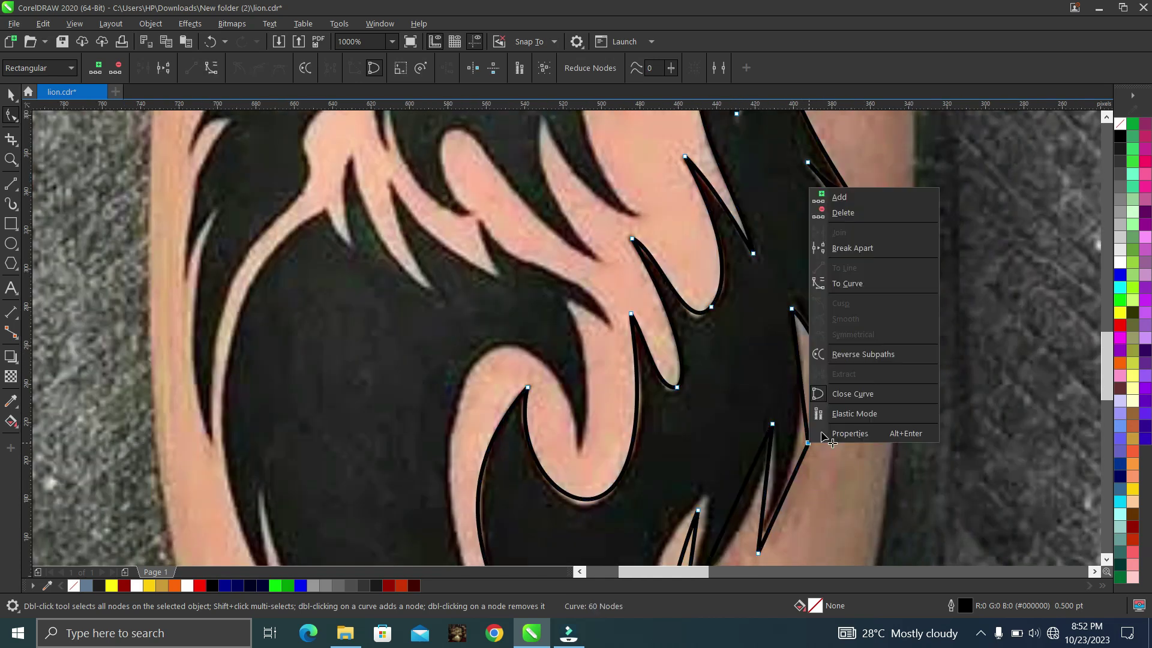
{"action": "left_click", "coordinate": [850, 218]}
{"action": "right_click", "coordinate": [780, 402]}
{"action": "left_click", "coordinate": [780, 395]}
{"action": "right_click", "coordinate": [779, 396]}
{"action": "left_click", "coordinate": [826, 235]}
{"action": "left_click_drag", "start_coordinate": [779, 412], "coordinate": [800, 417]}
{"action": "scroll", "coordinate": [760, 557], "scroll_direction": "up", "scroll_amount": 2}
{"action": "left_click_drag", "start_coordinate": [767, 534], "coordinate": [855, 419]}
{"action": "scroll", "coordinate": [855, 419], "scroll_direction": "down", "scroll_amount": 2}
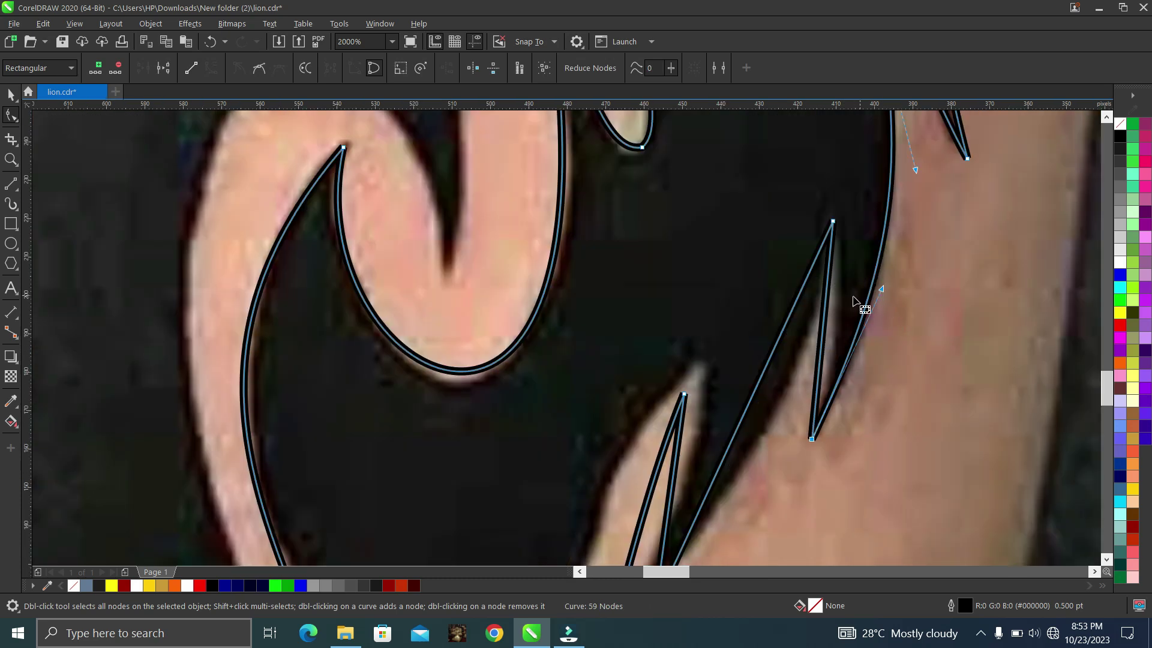
- Convert the inner side of the seventh fur spike to a curve and bow it outward along the narrow skin gap
{"action": "right_click", "coordinate": [825, 330]}
{"action": "left_click", "coordinate": [860, 426]}
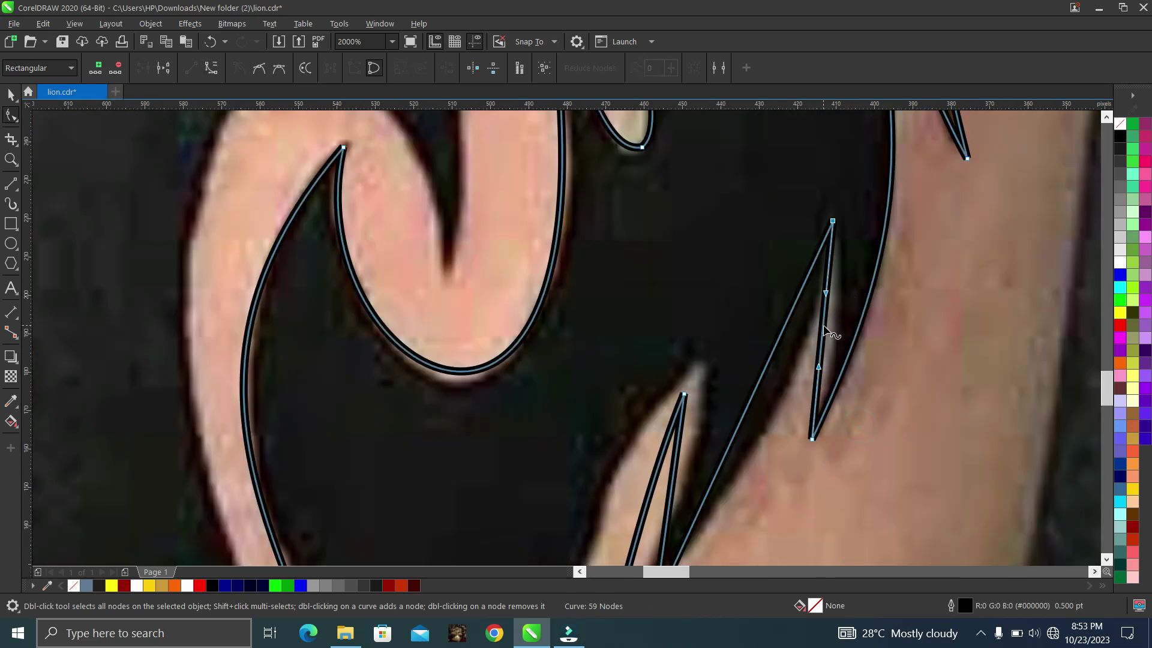
{"action": "left_click_drag", "start_coordinate": [823, 332], "coordinate": [833, 336]}
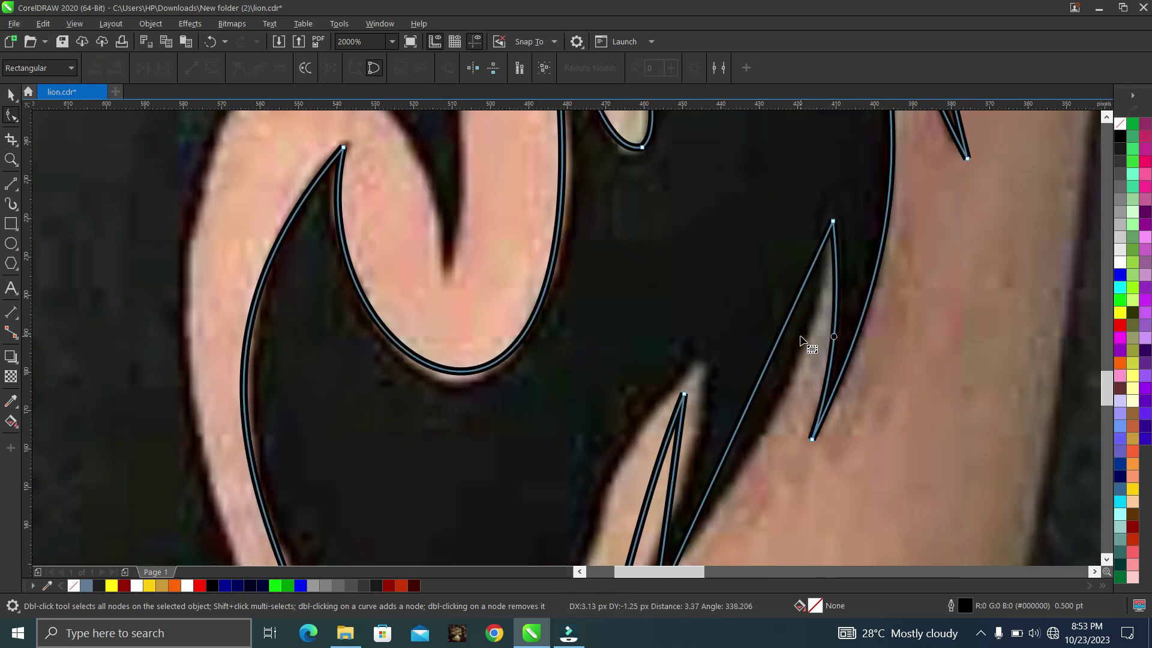
{"action": "scroll", "coordinate": [801, 337], "scroll_direction": "down", "scroll_amount": 1}
{"action": "scroll", "coordinate": [753, 453], "scroll_direction": "up", "scroll_amount": 1}
- Move the eighth fur spike's tip onto the tattoo and convert its long outer edge to a curve bowed outward
{"action": "left_click_drag", "start_coordinate": [703, 487], "coordinate": [688, 482]}
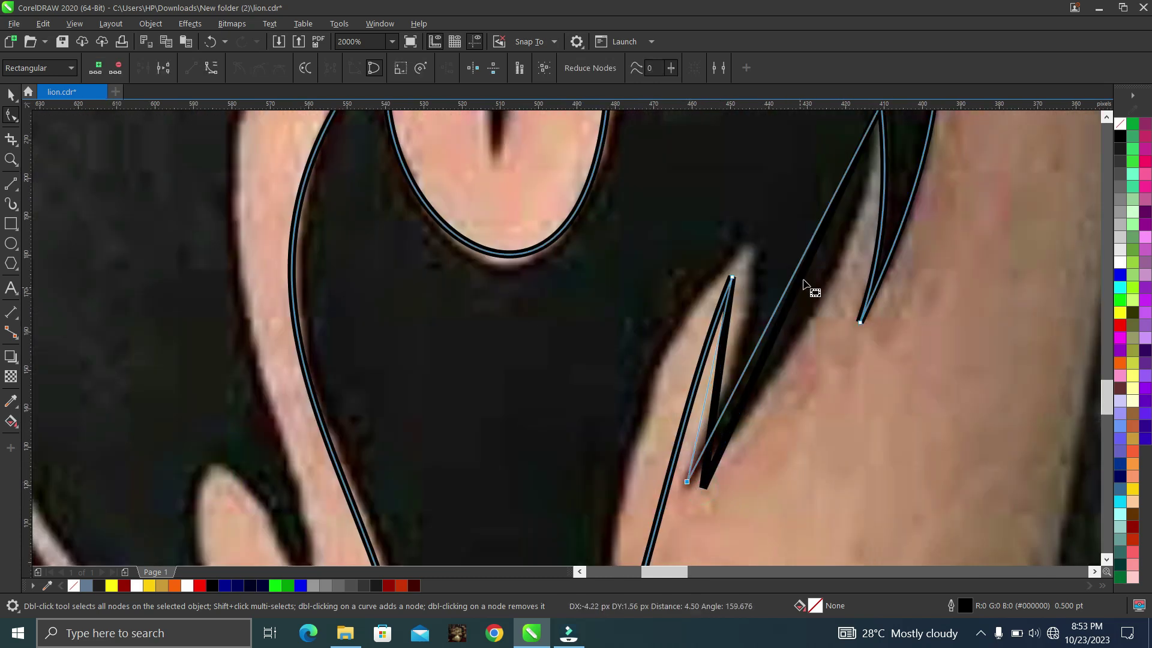
{"action": "right_click", "coordinate": [783, 298]}
{"action": "left_click", "coordinate": [813, 387]}
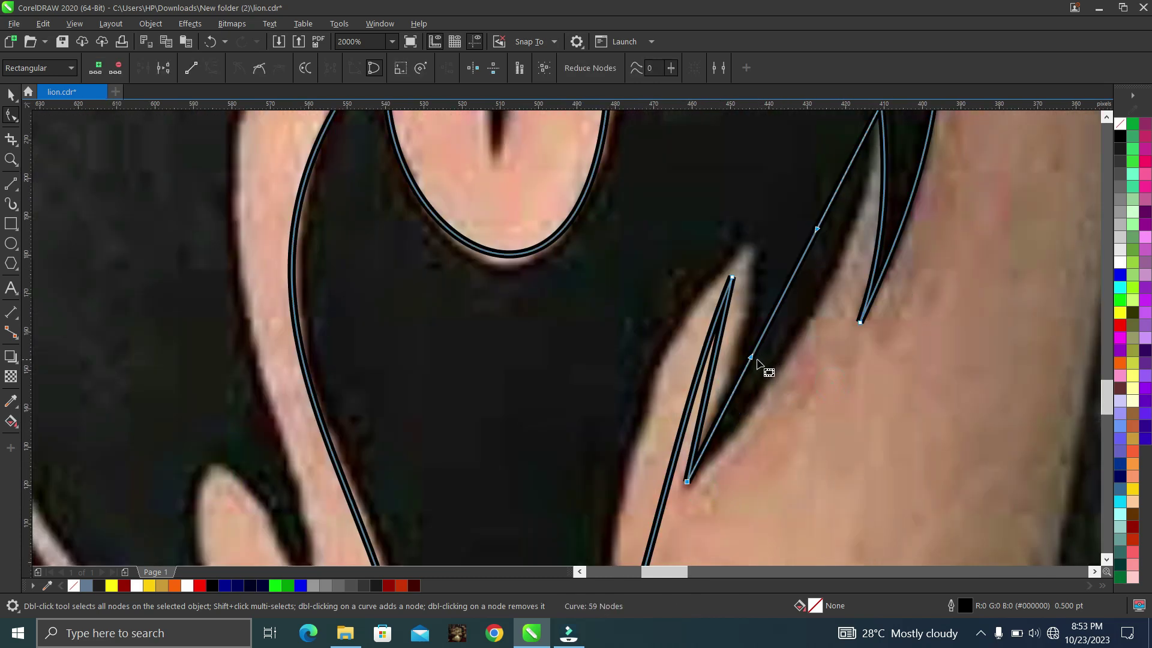
{"action": "left_click_drag", "start_coordinate": [790, 282], "coordinate": [810, 312]}
- Move the notch node beside the eighth fur spike up and bow the spike's inner side into a curve
{"action": "left_click_drag", "start_coordinate": [736, 277], "coordinate": [742, 247]}
{"action": "right_click", "coordinate": [720, 360]}
{"action": "left_click", "coordinate": [759, 451]}
{"action": "left_click_drag", "start_coordinate": [718, 357], "coordinate": [744, 323]}
{"action": "scroll", "coordinate": [695, 360], "scroll_direction": "down", "scroll_amount": 2}
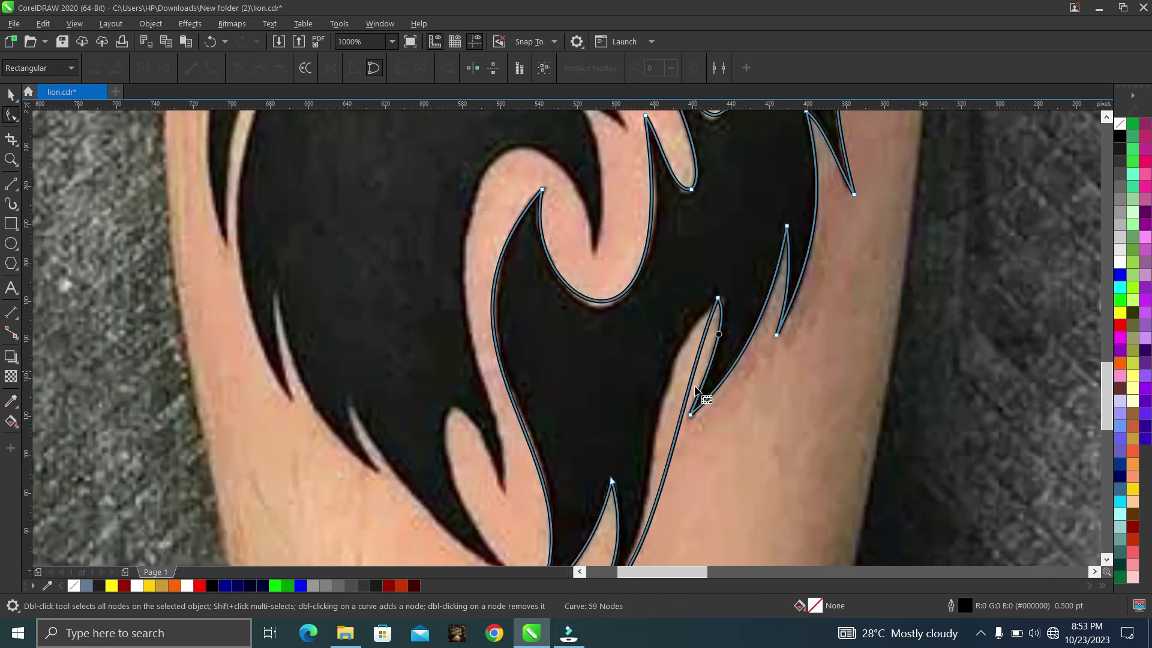
- Convert the last straight segment, from that notch to the bottom fur tip, to a curve, bow it along the black edge, and deselect the nodes
{"action": "right_click", "coordinate": [674, 443]}
{"action": "left_click", "coordinate": [637, 379]}
{"action": "left_click", "coordinate": [718, 299]}
{"action": "left_click_drag", "start_coordinate": [679, 392], "coordinate": [652, 352]}
{"action": "scroll", "coordinate": [755, 254], "scroll_direction": "down", "scroll_amount": 1}
{"action": "scroll", "coordinate": [680, 414], "scroll_direction": "down", "scroll_amount": 2}
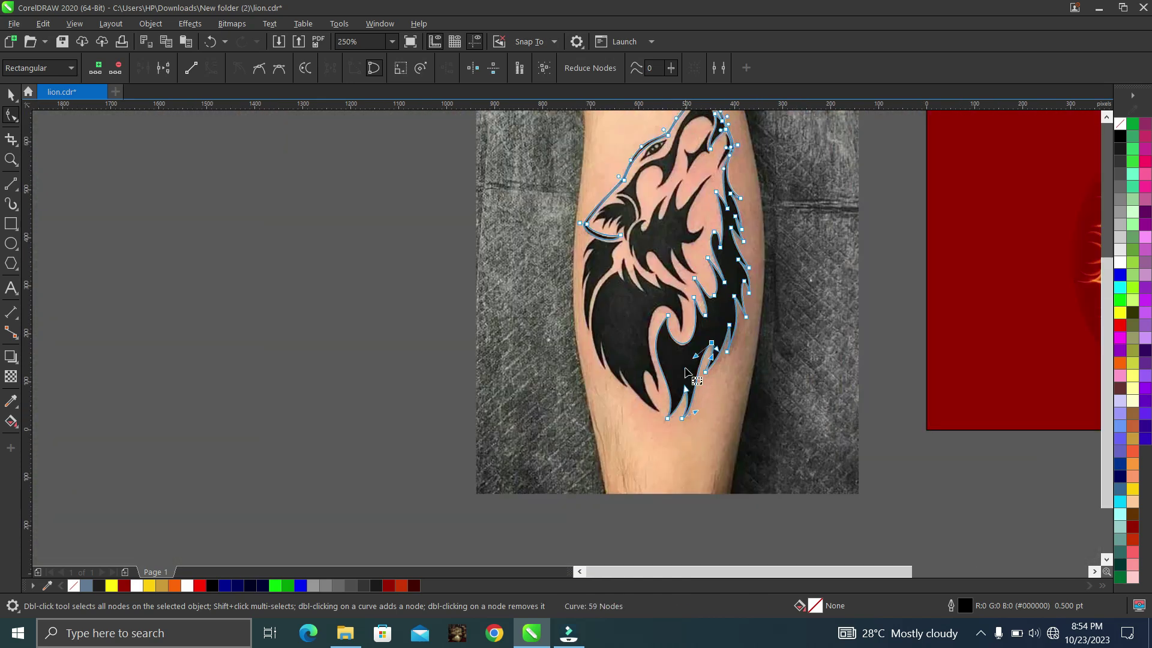
{"action": "left_click", "coordinate": [784, 386]}
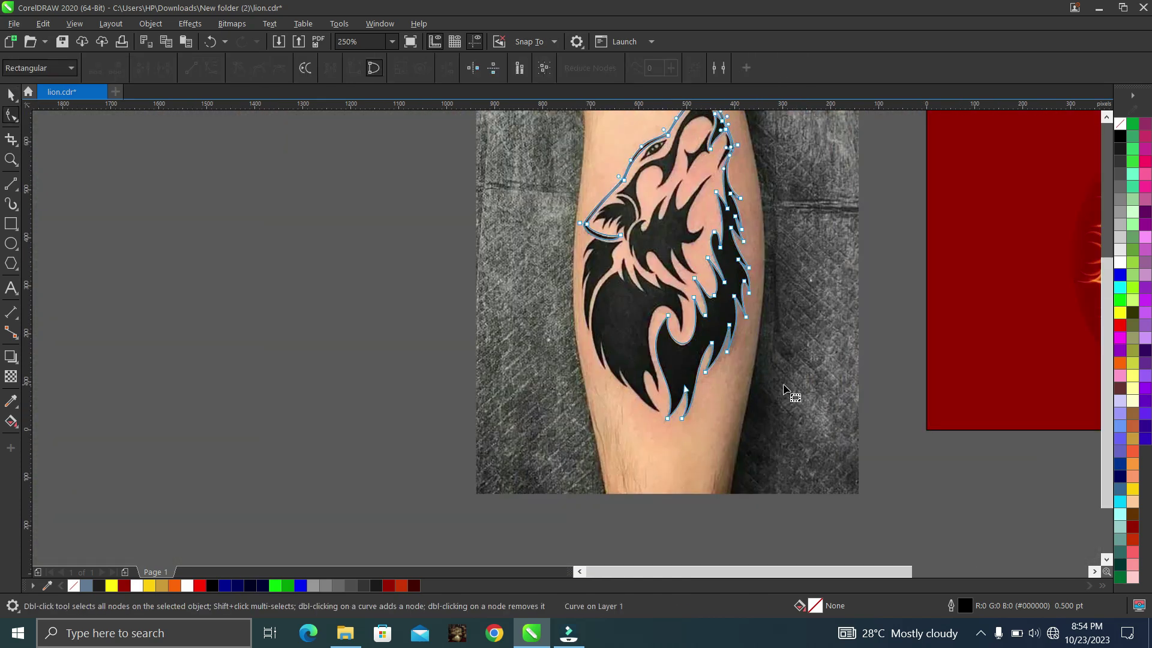